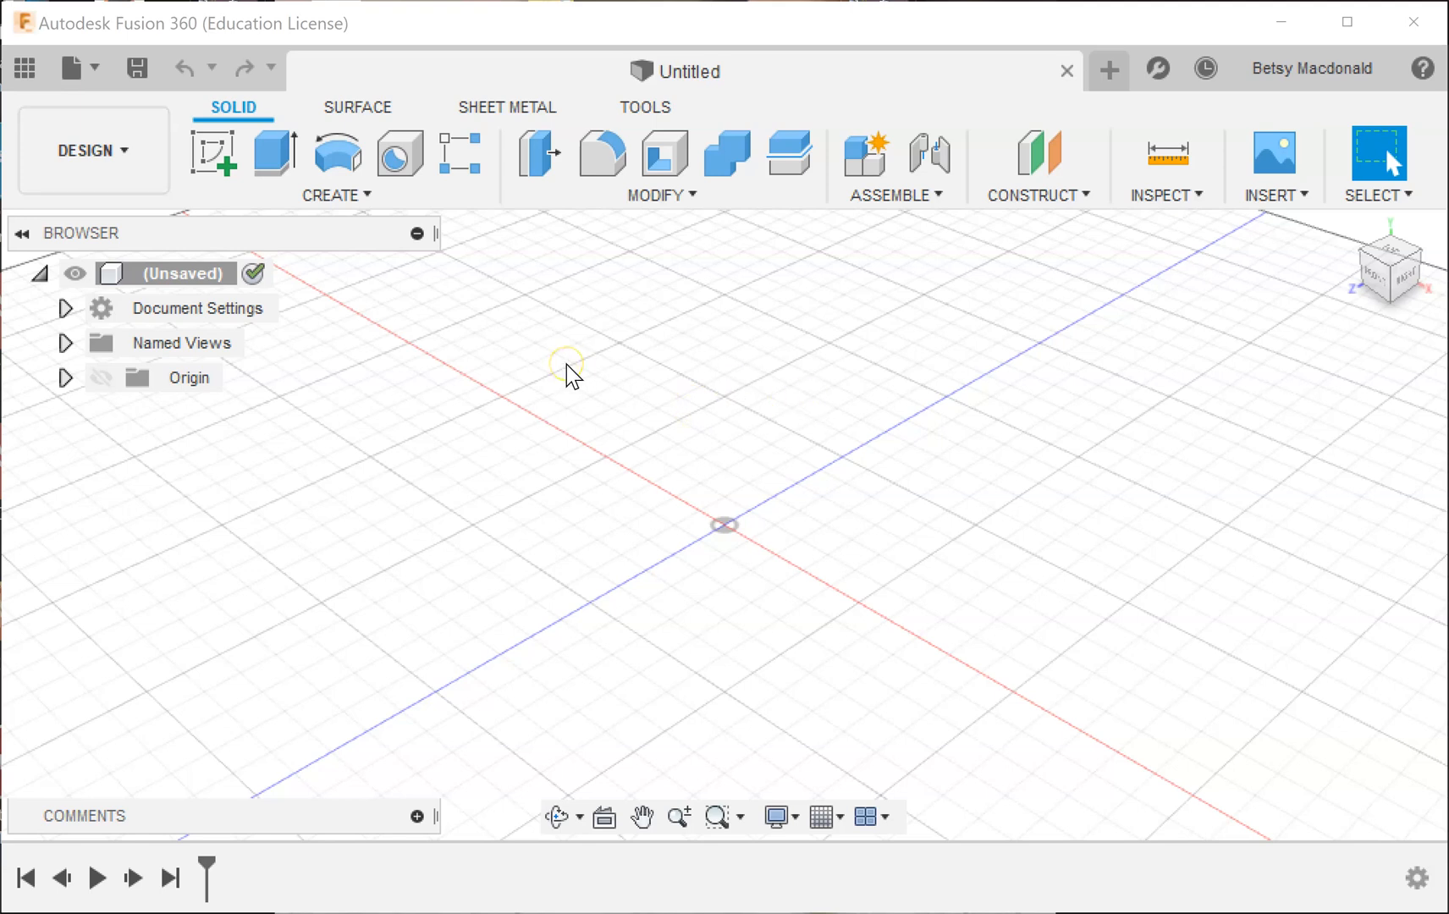
- Start a sketch on the horizontal ground plane and draw an upward-bulging 3-point arc from 50 mm left of the origin to the origin
left_click(219, 158)
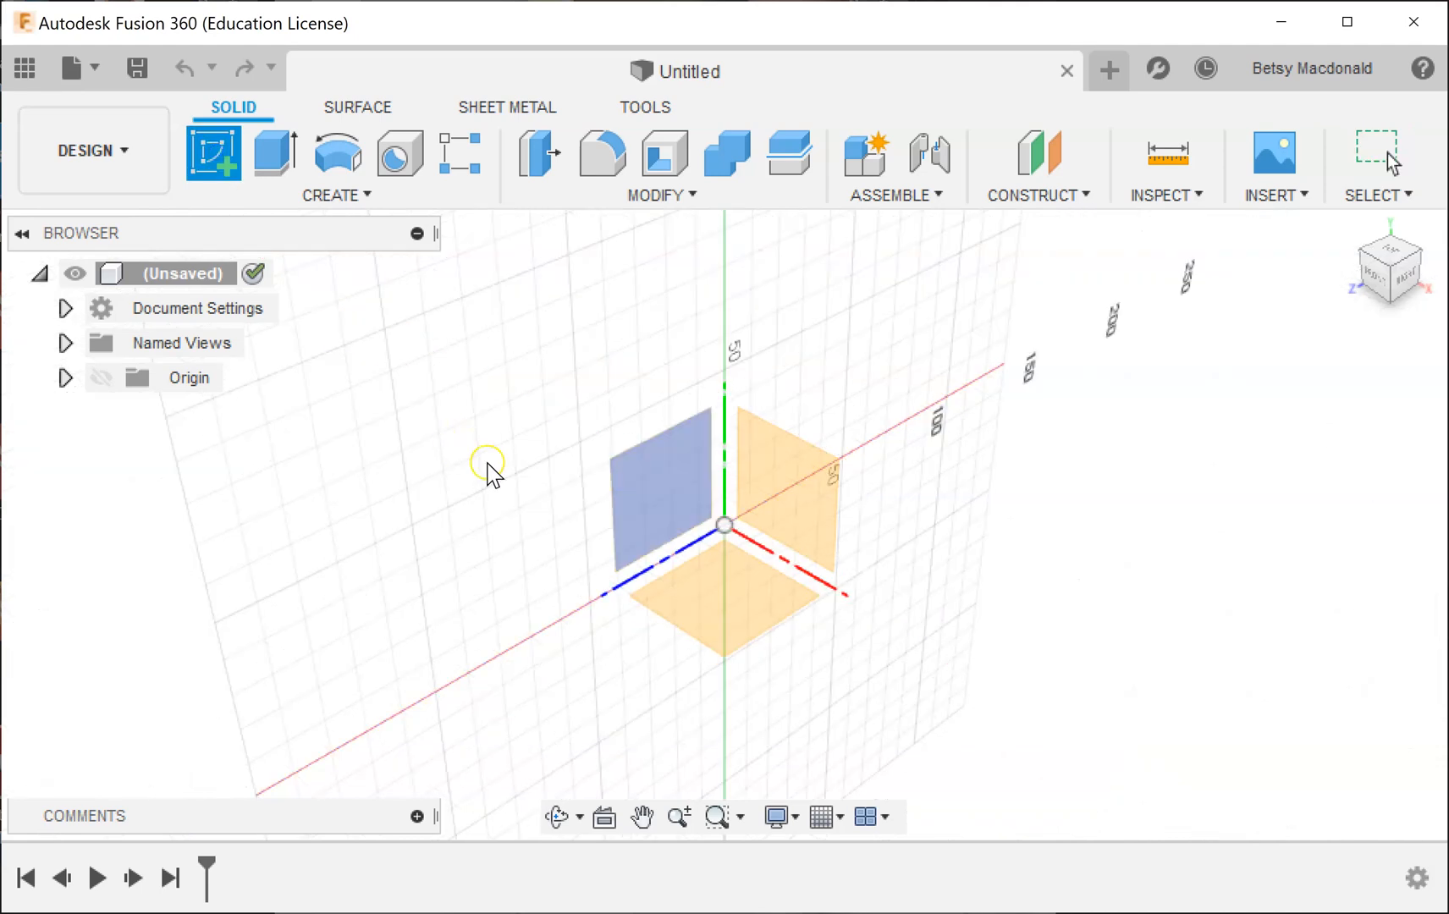
left_click(715, 625)
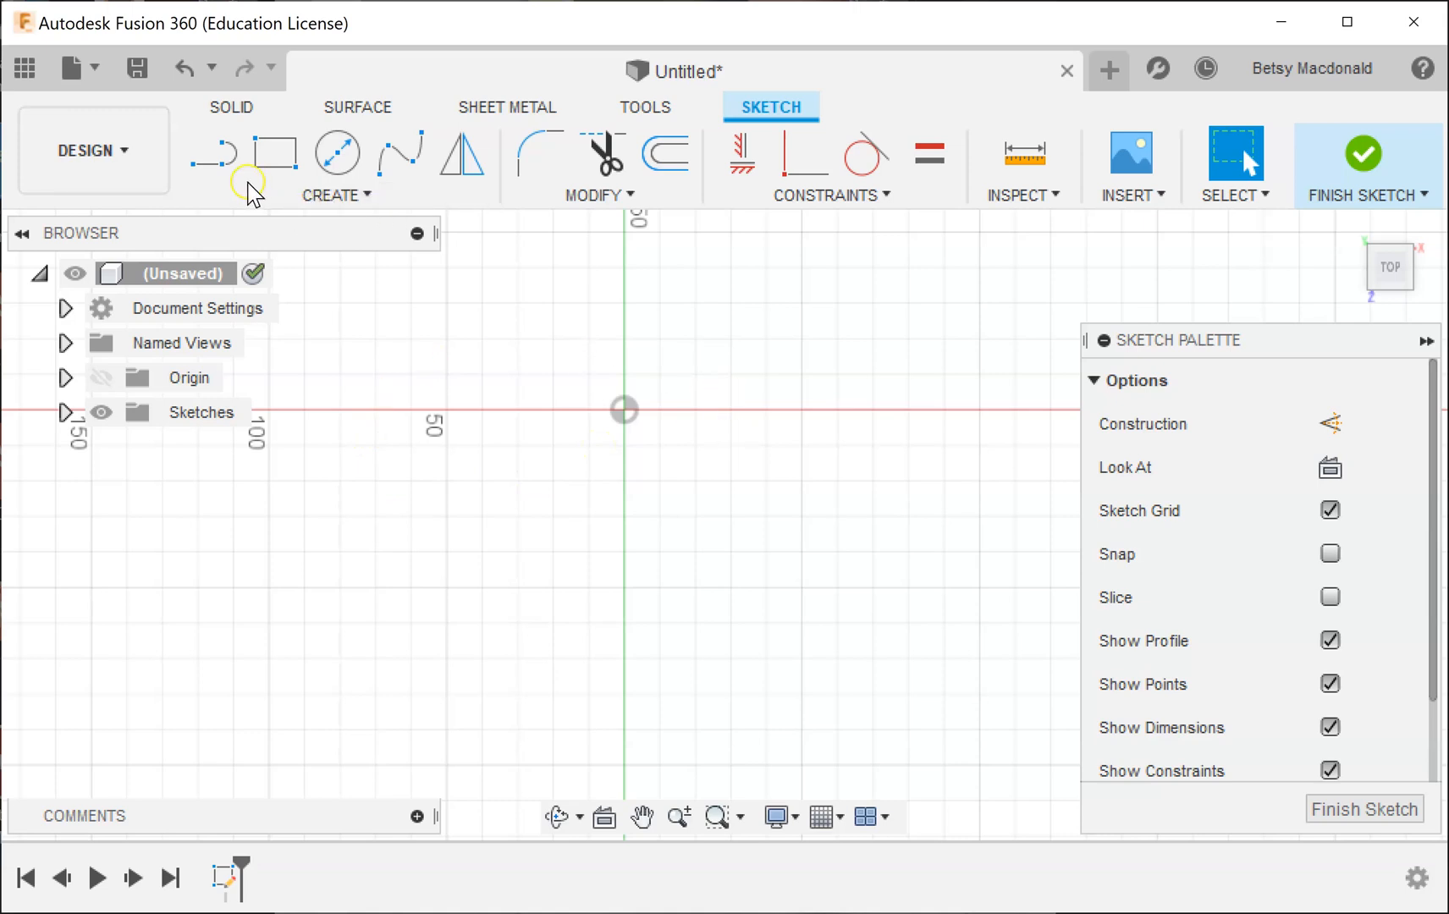
left_click(320, 201)
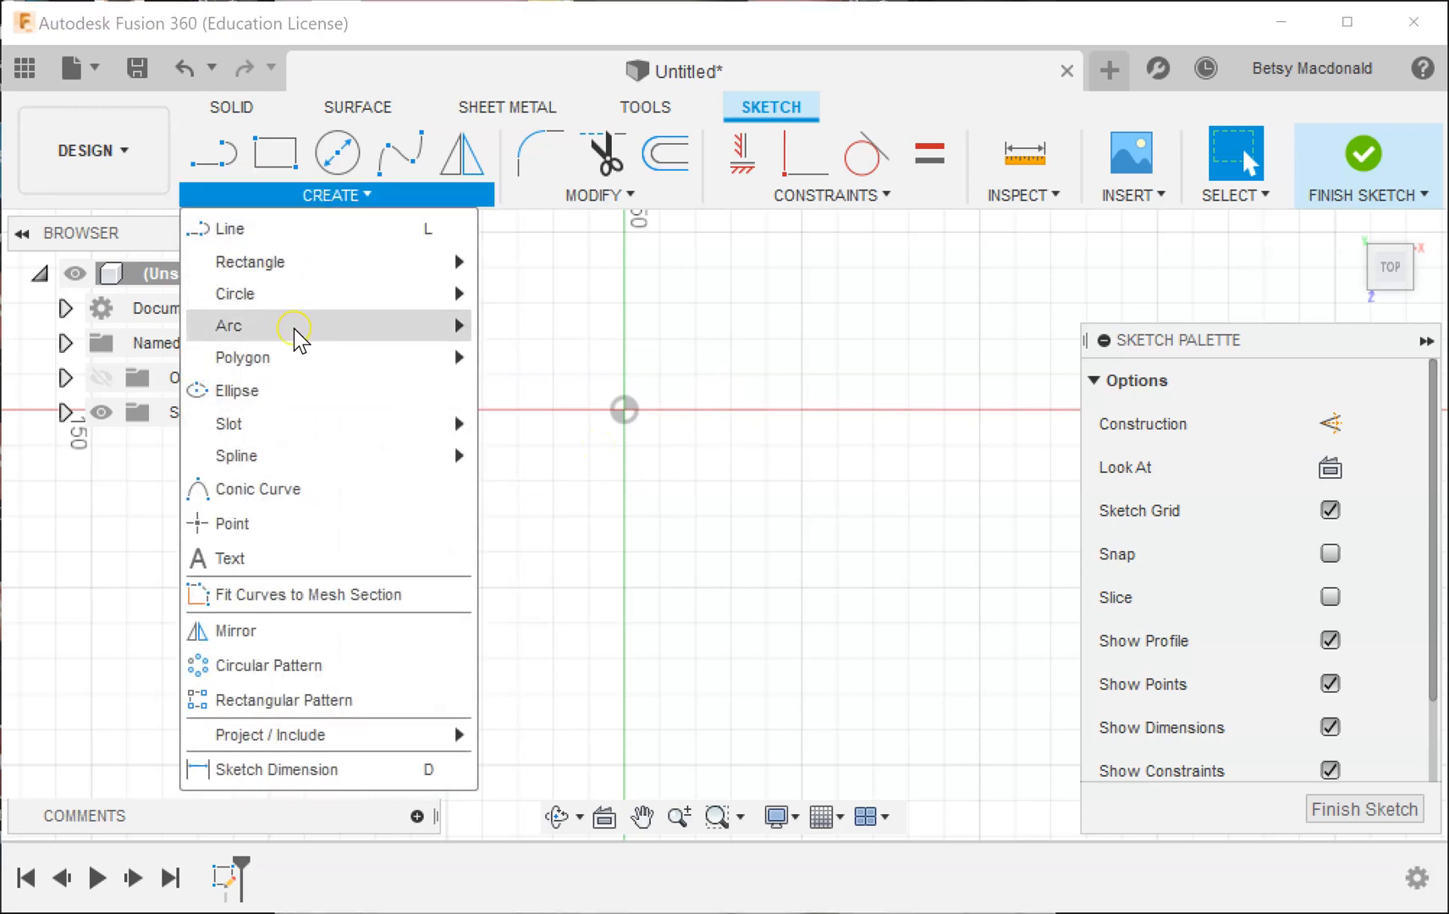
mouse_move(294, 332)
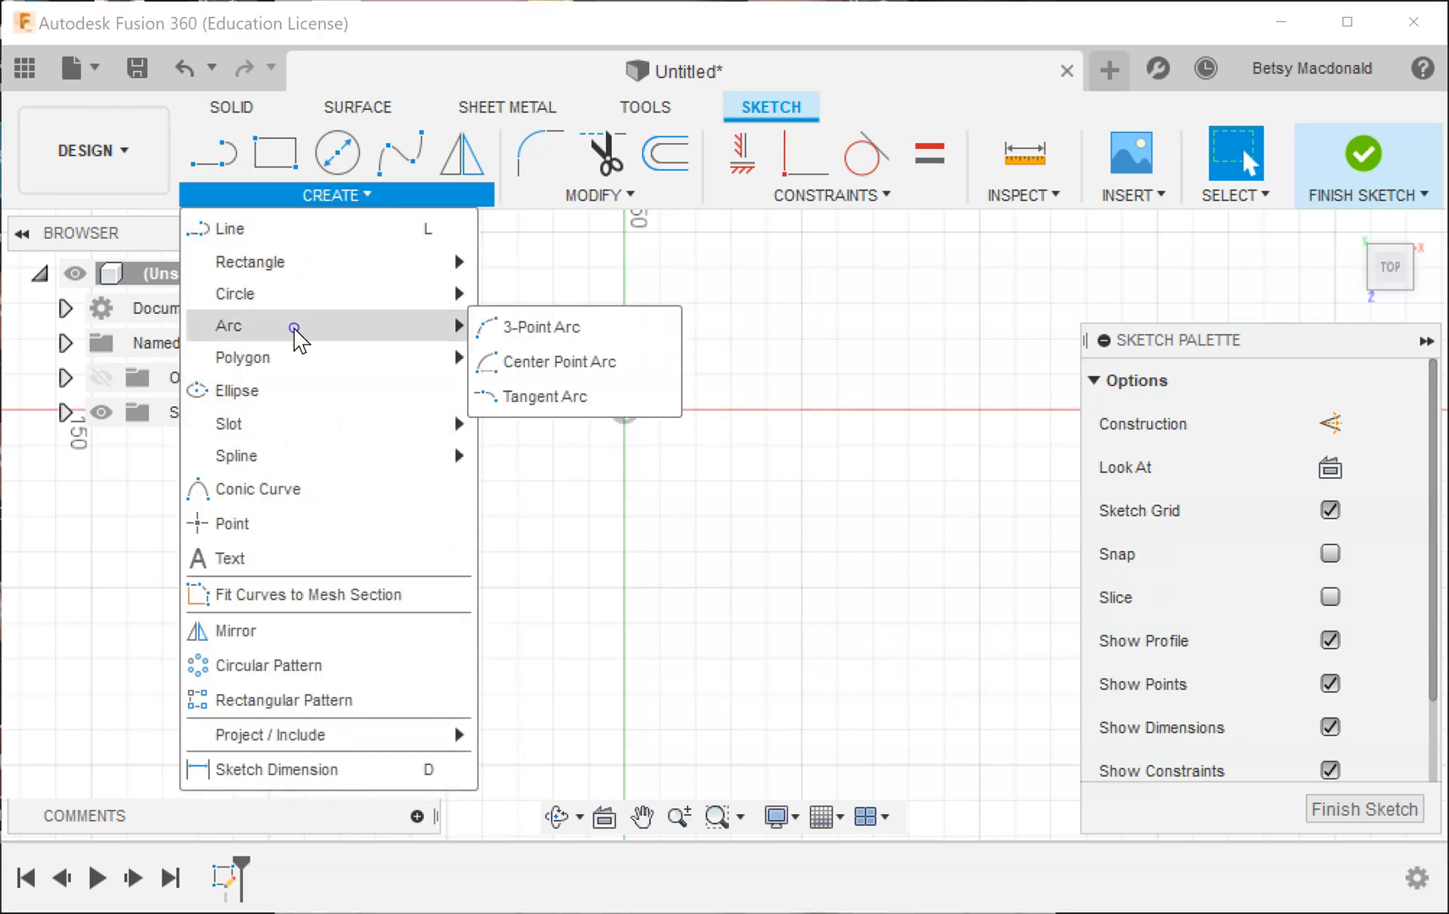
left_click(511, 330)
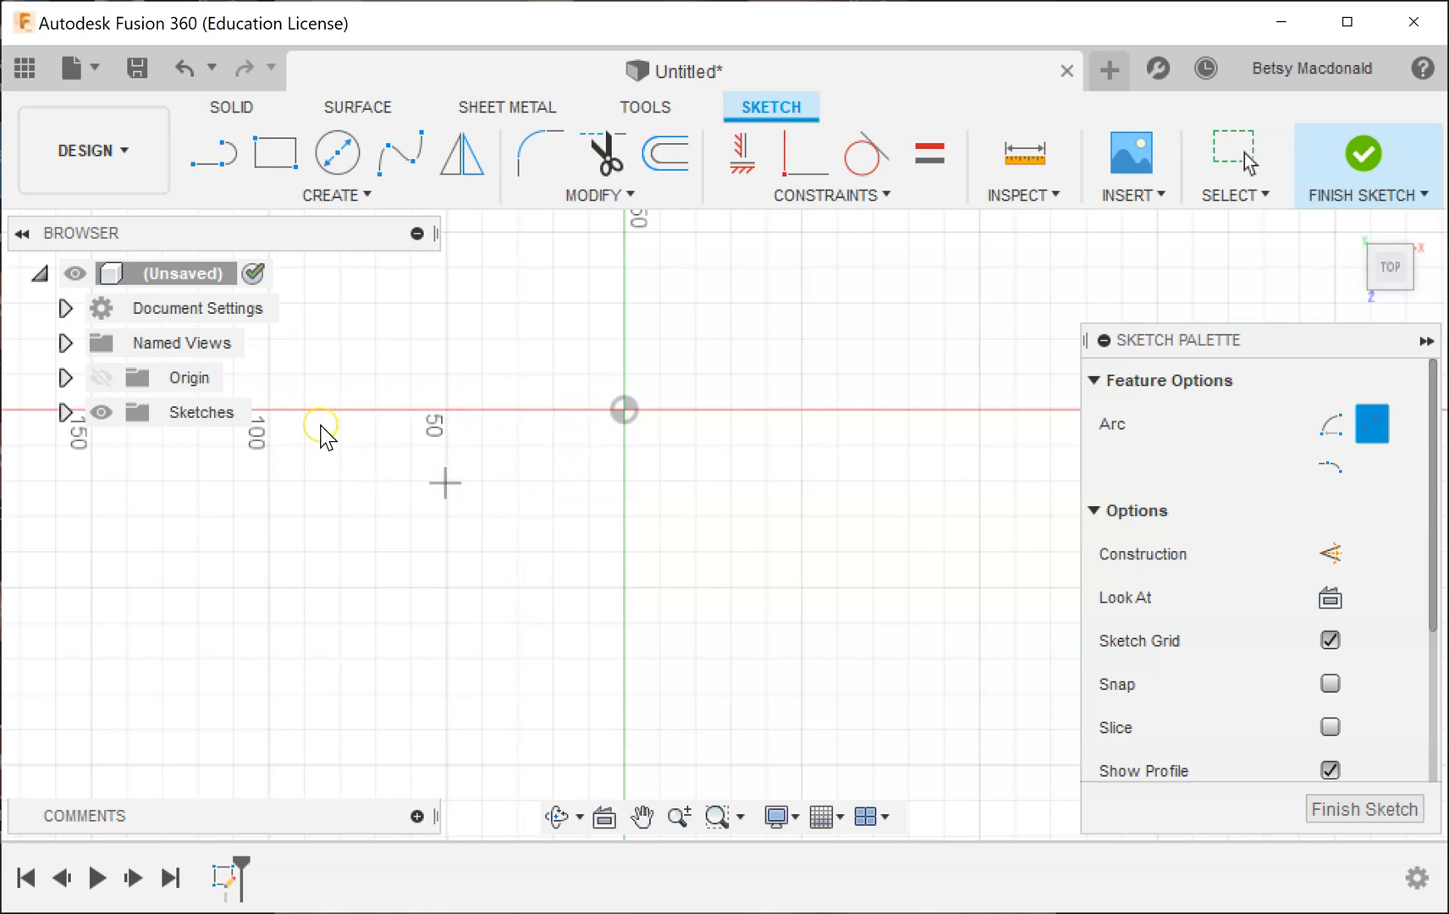
left_click(446, 404)
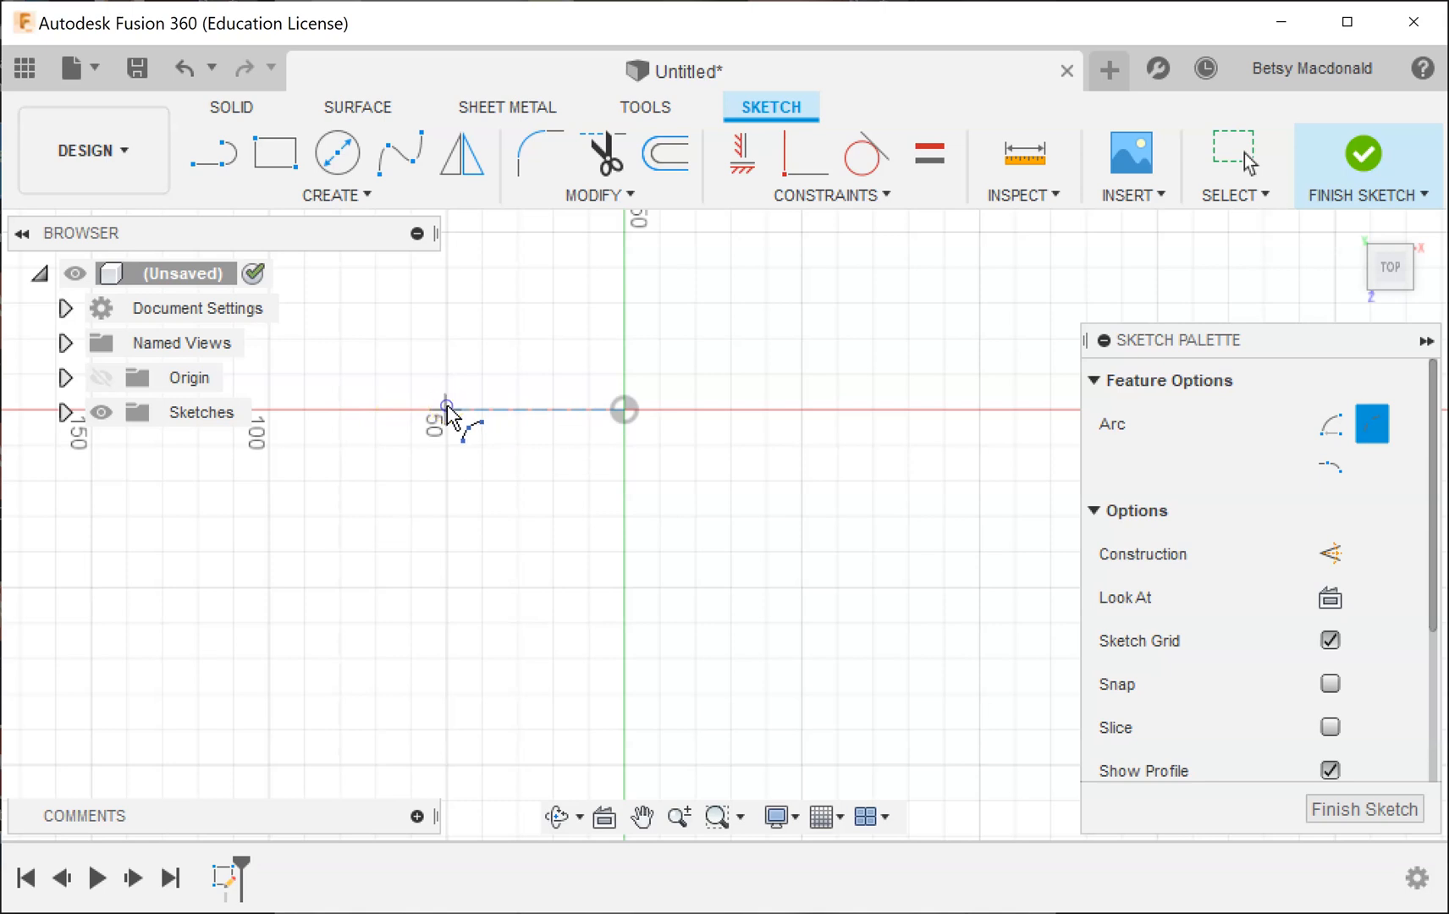
left_click(624, 410)
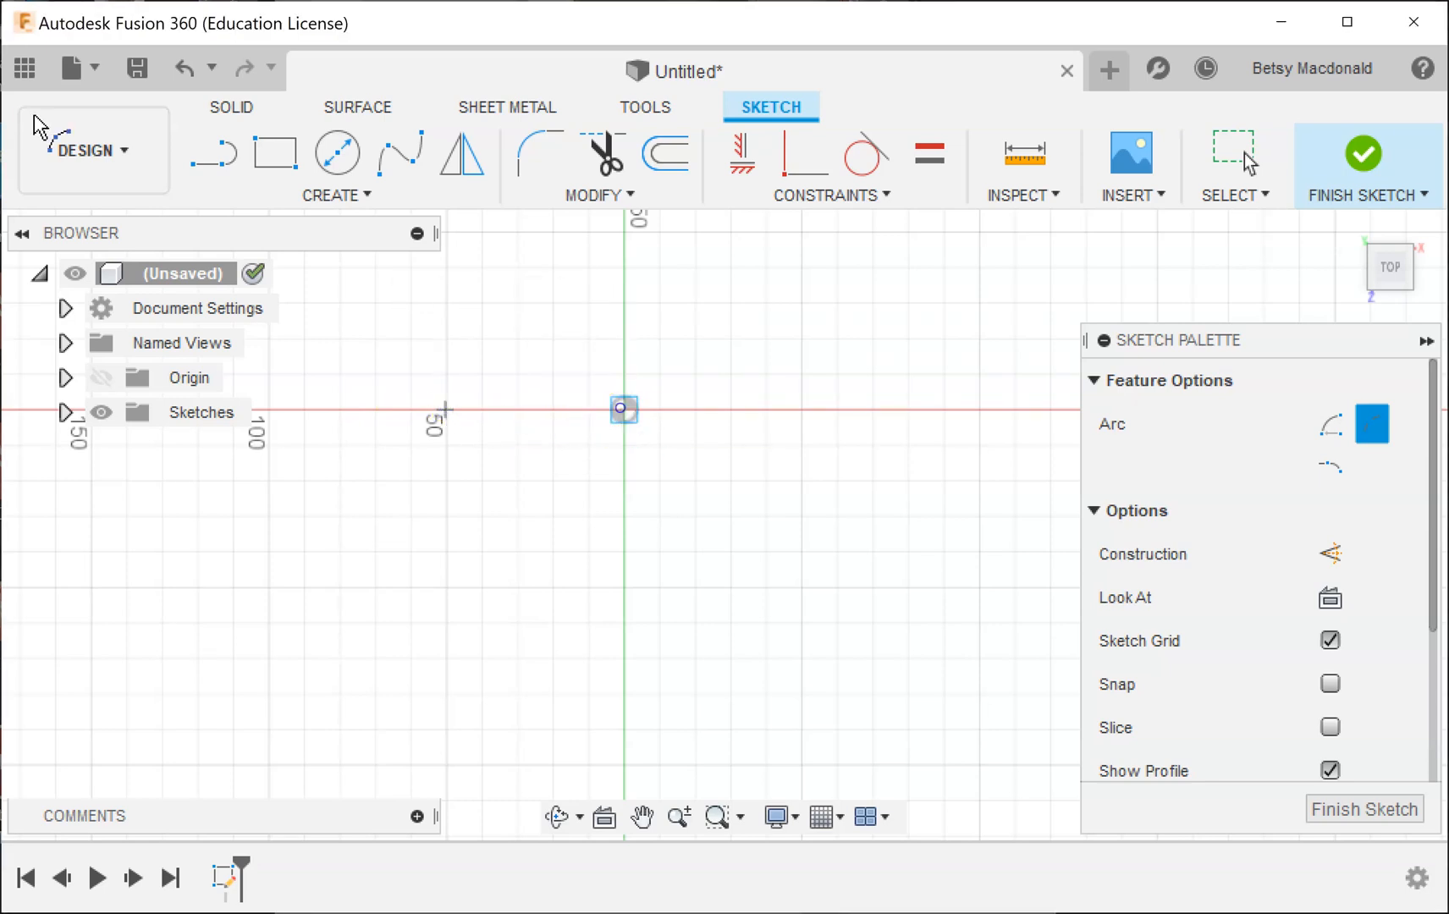
left_click(616, 401)
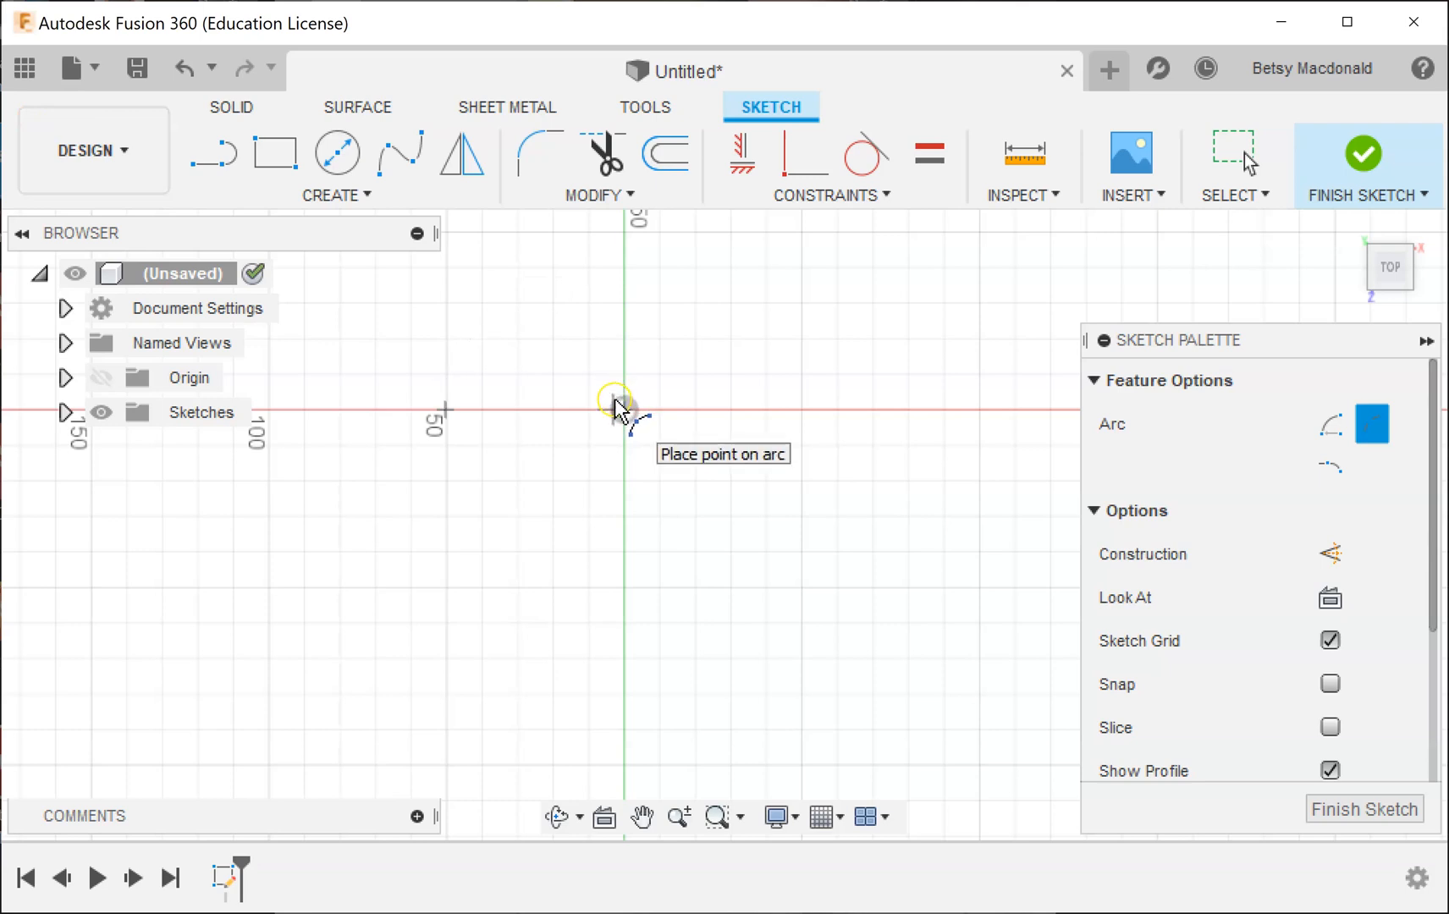
left_click(601, 383)
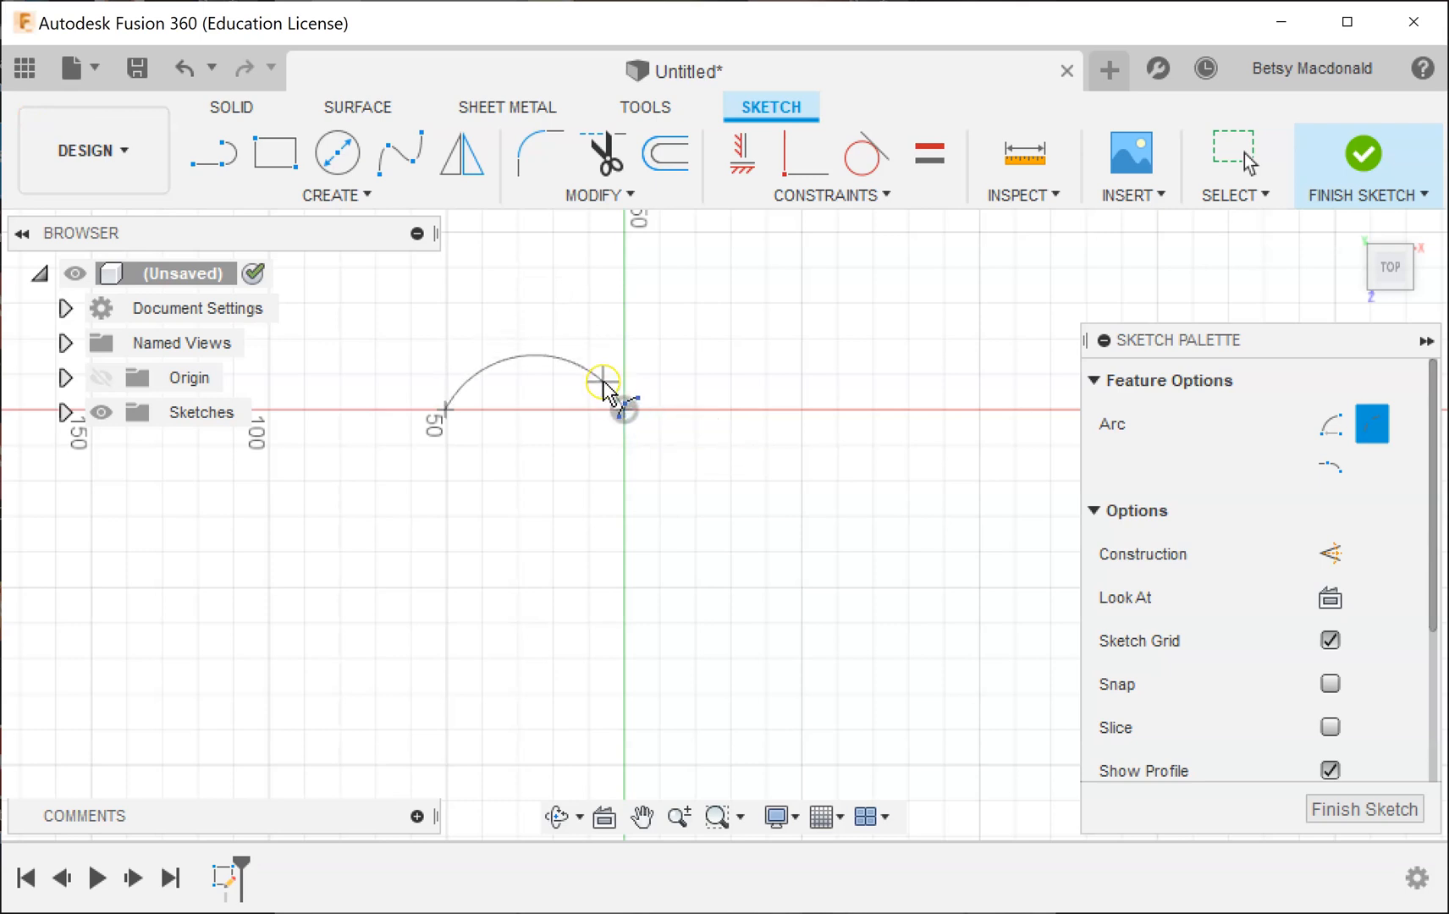
left_click(604, 385)
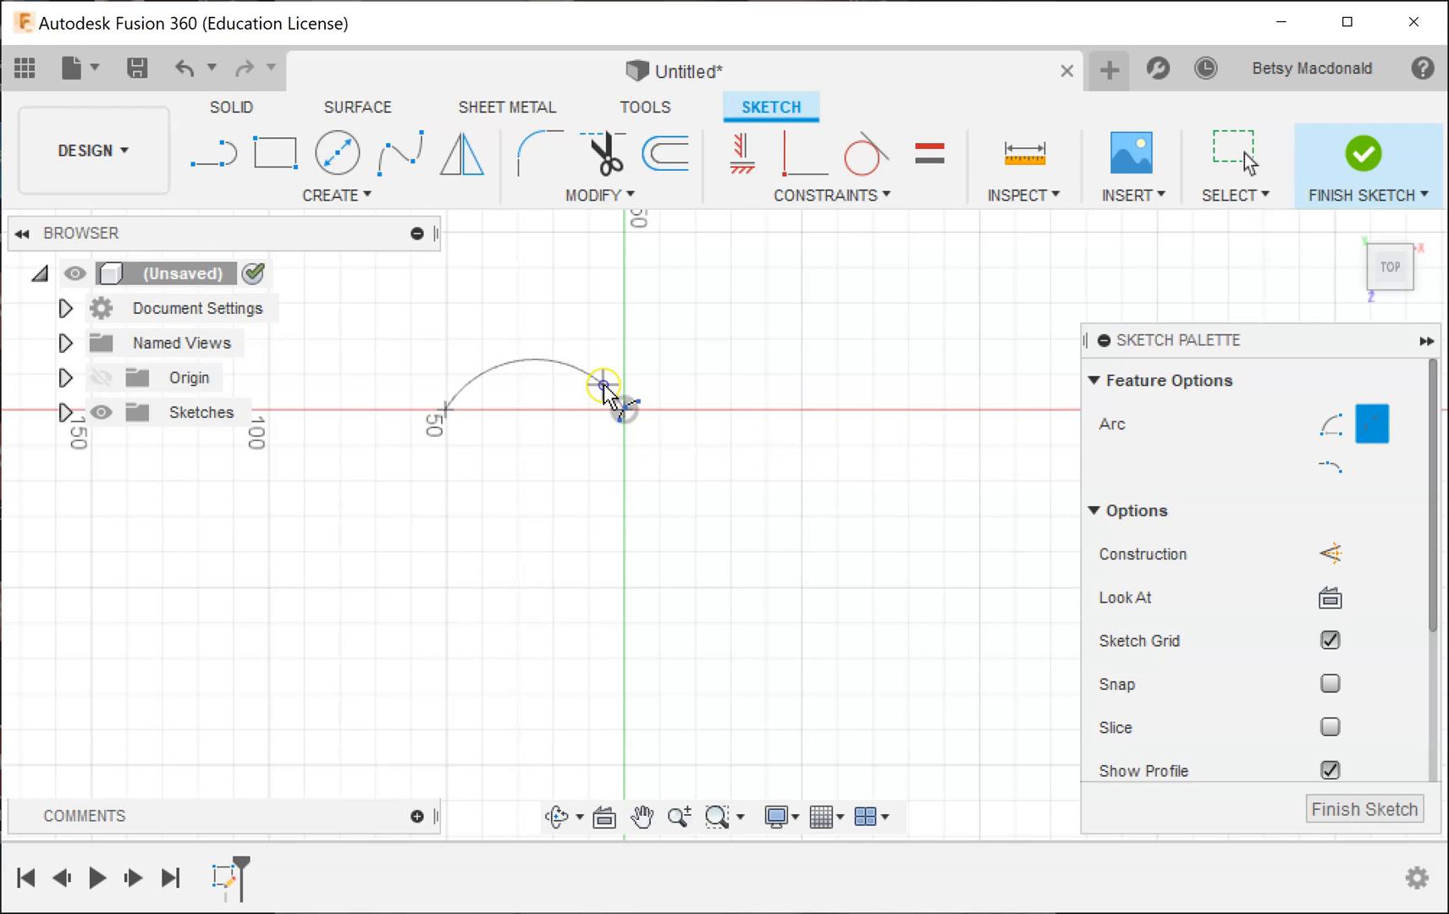
- Draw a matching 3-point arc from the origin to a point on the red axis about 50 mm to the right
left_click(633, 416)
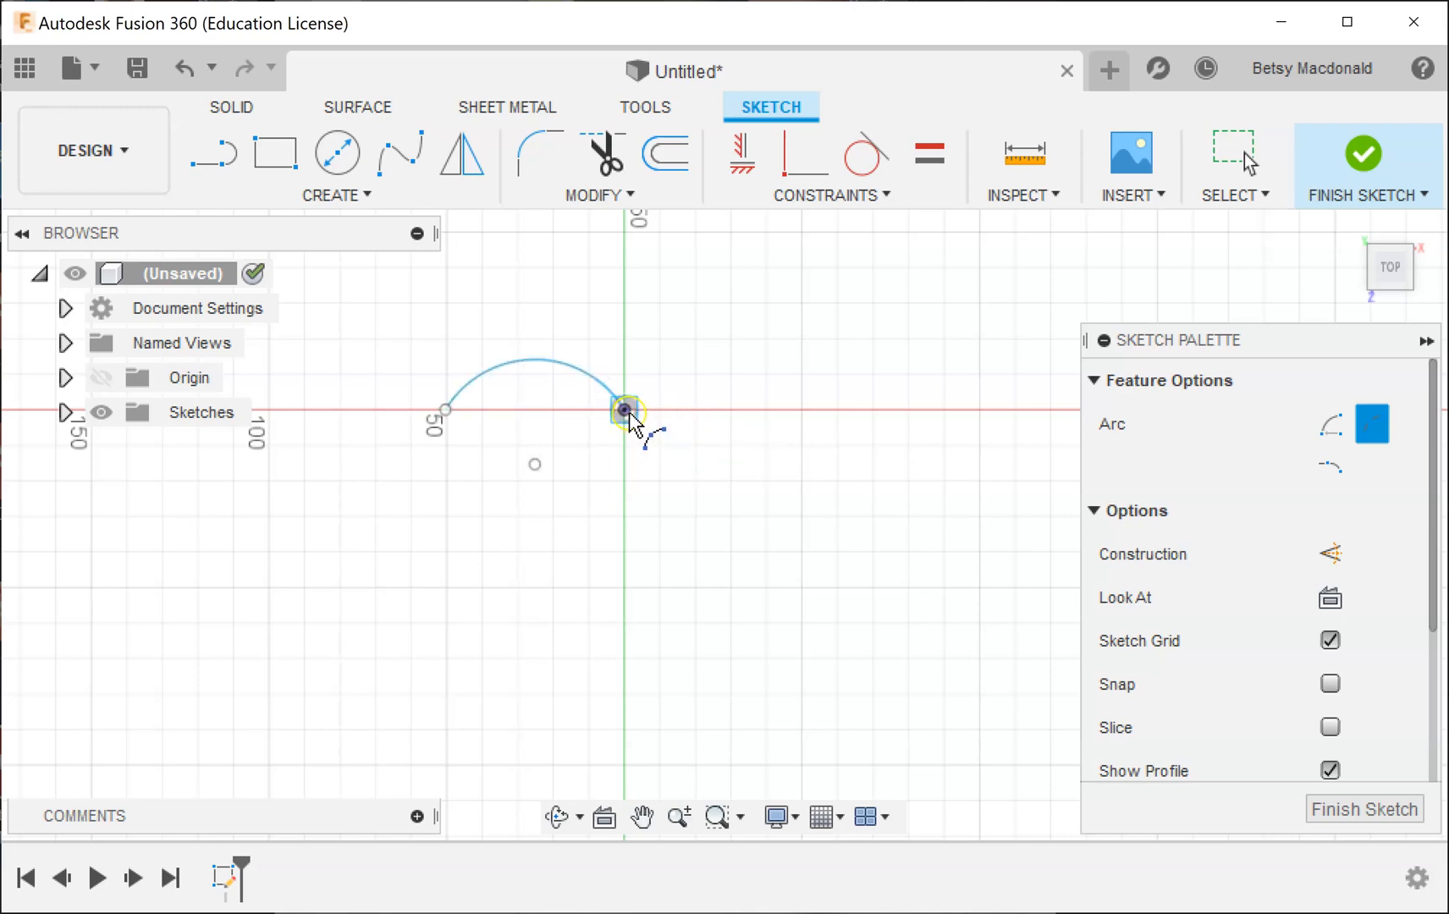
left_click(803, 412)
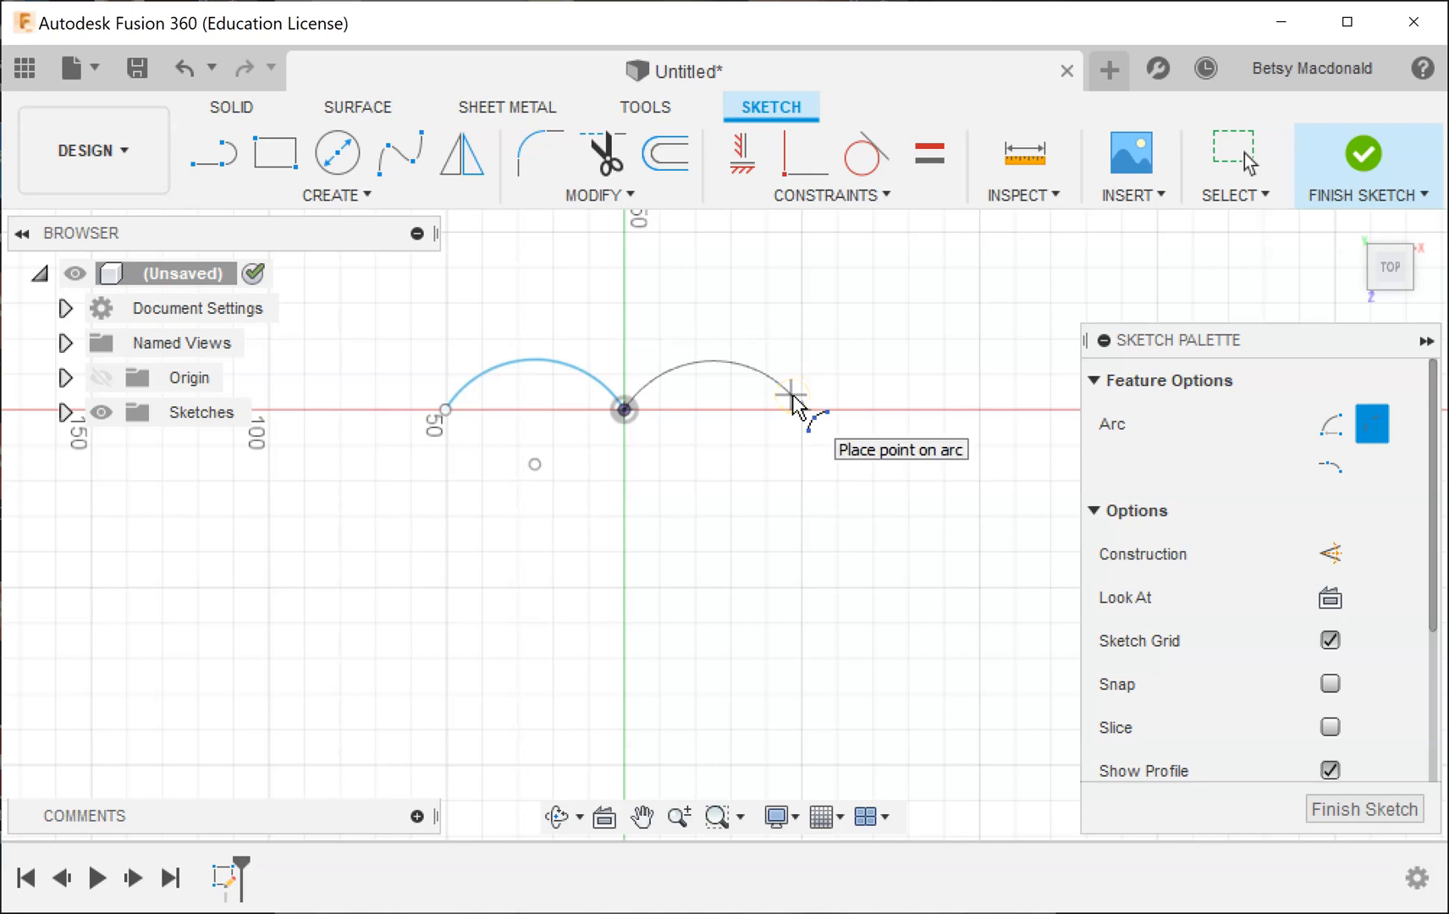
left_click(793, 398)
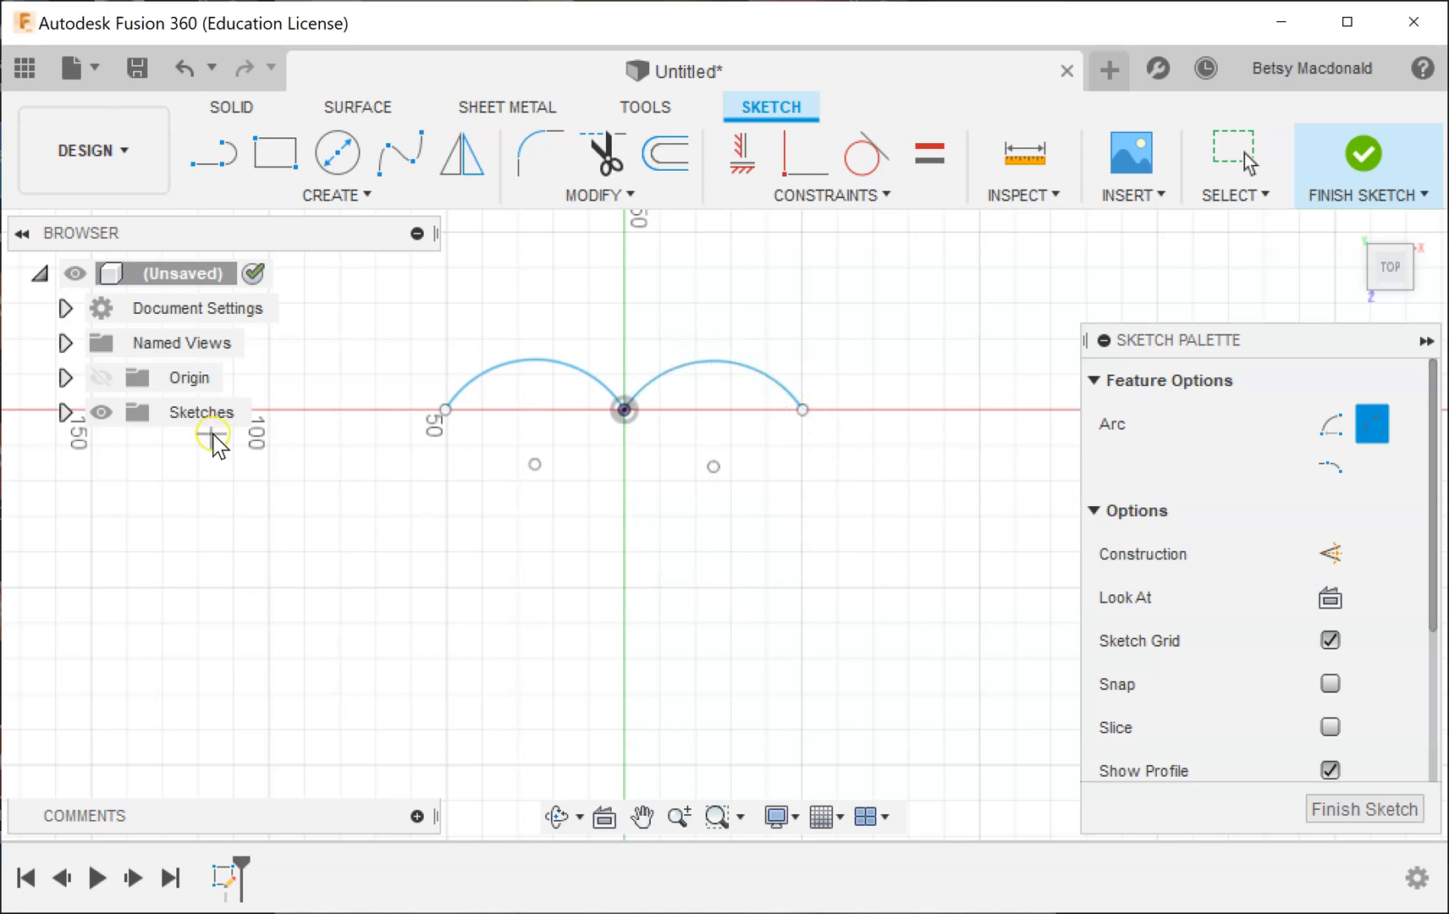
- Close the heart with two straight lines from the arcs' outer ends meeting at a point on the vertical axis below the origin
left_click(228, 165)
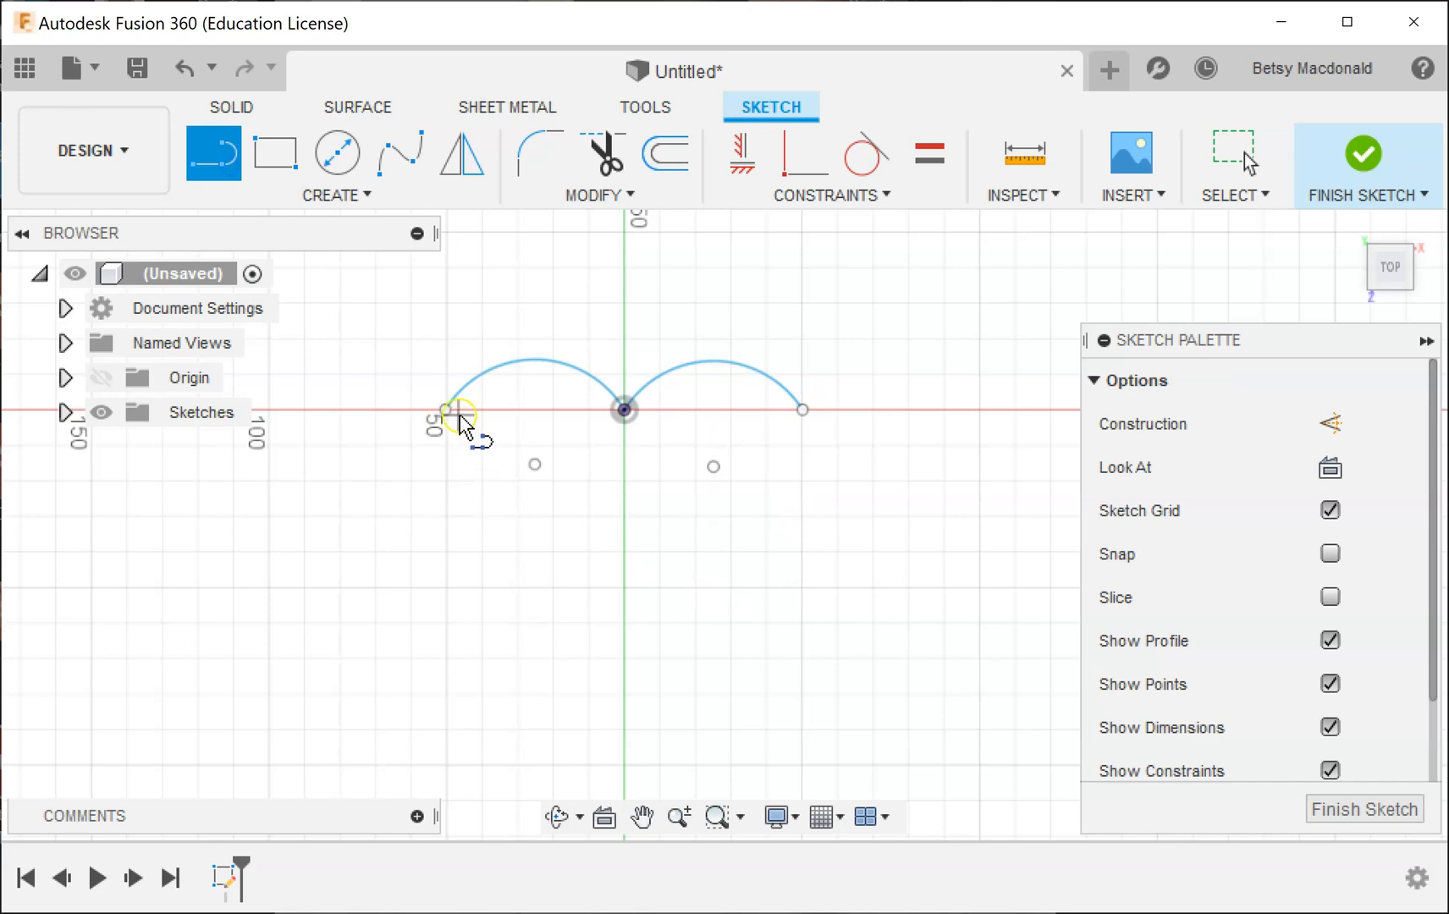
left_click(445, 414)
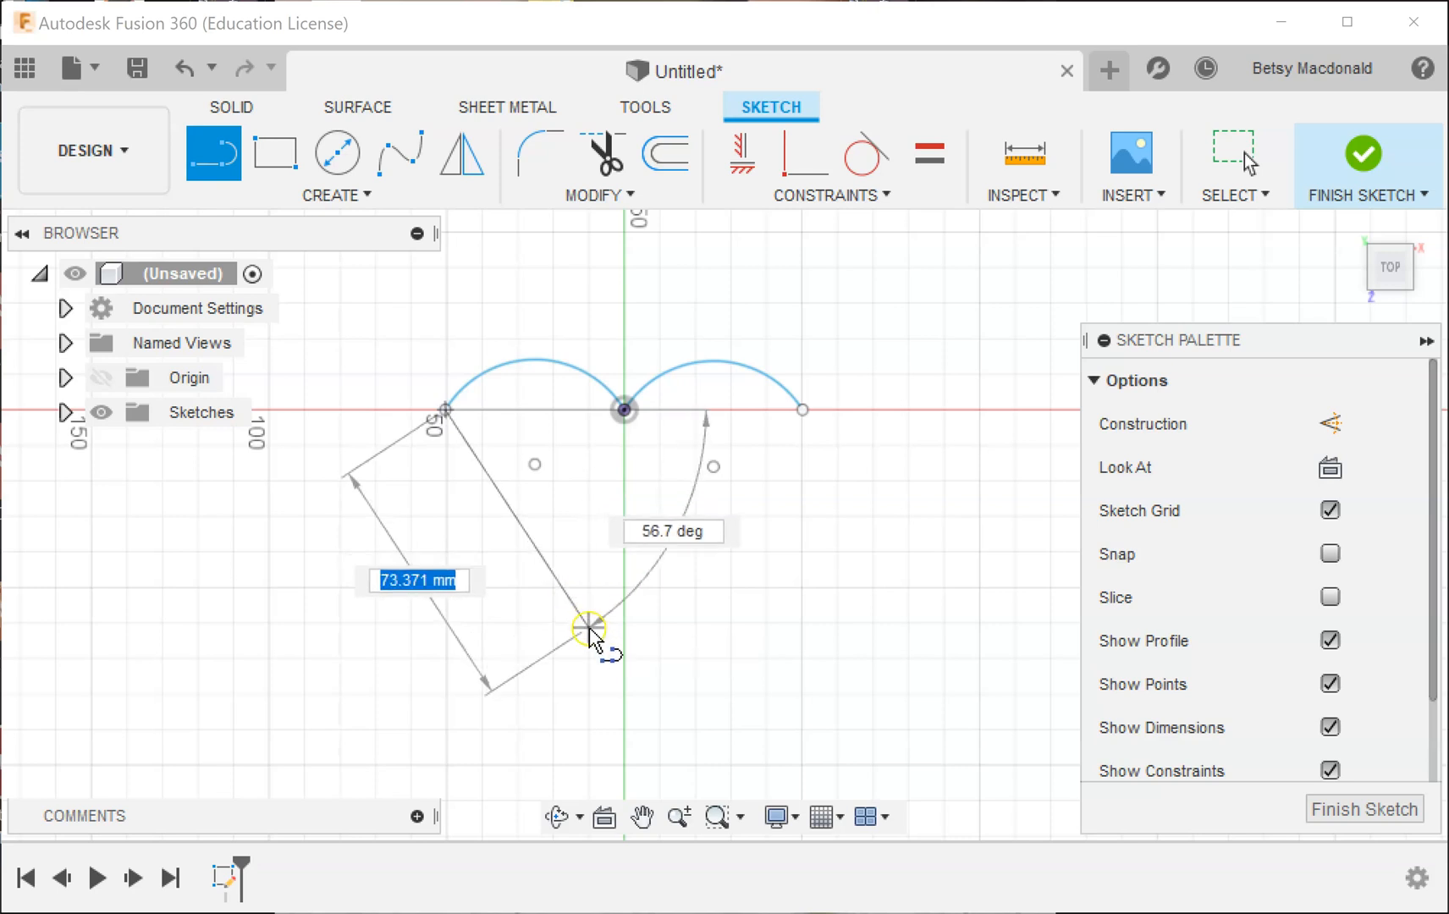
left_click(624, 660)
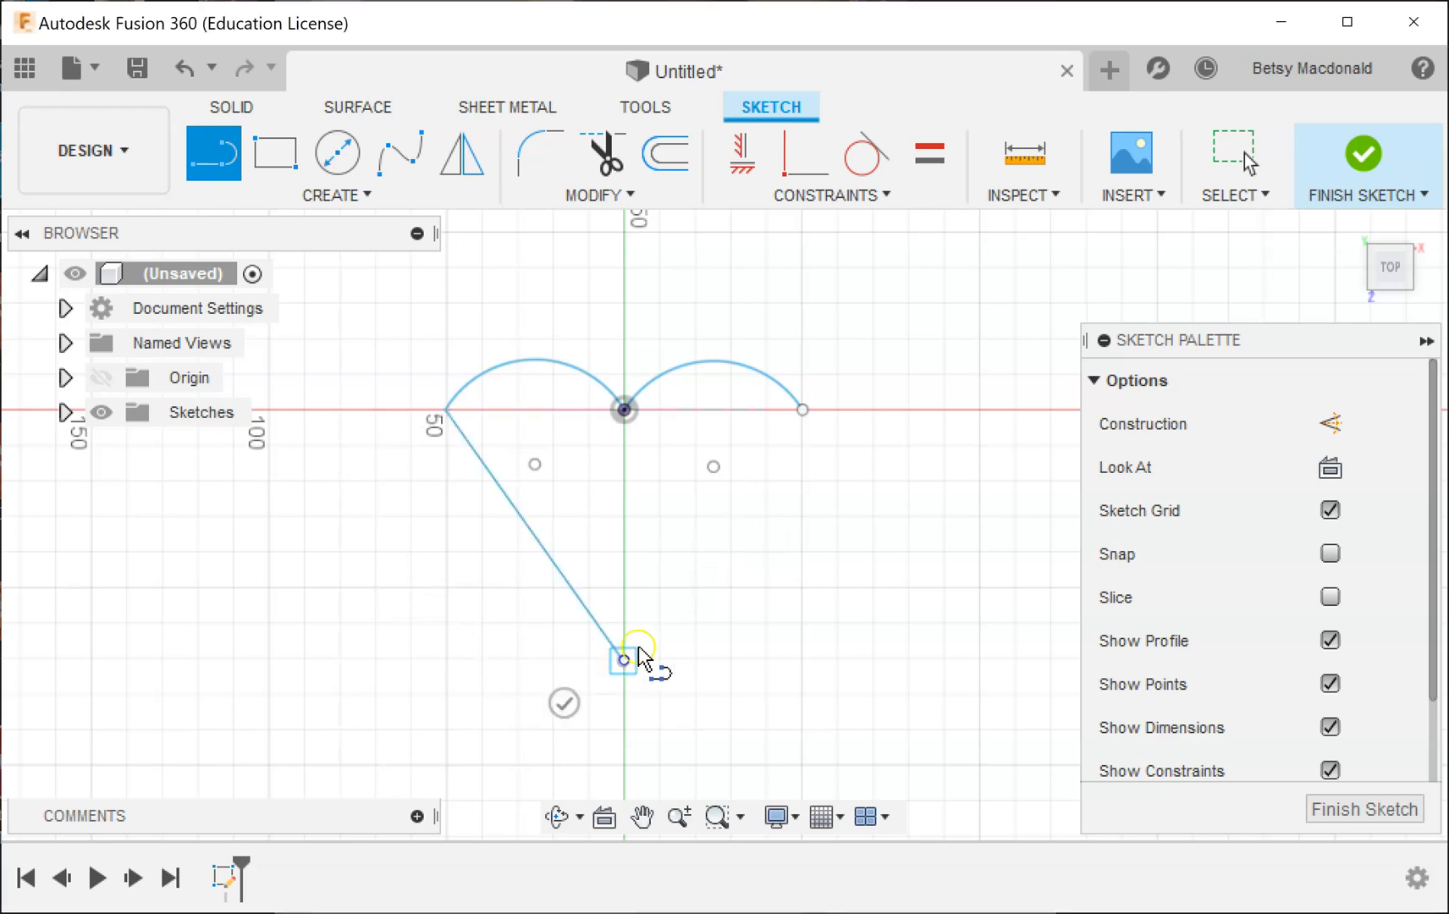
left_click(804, 411)
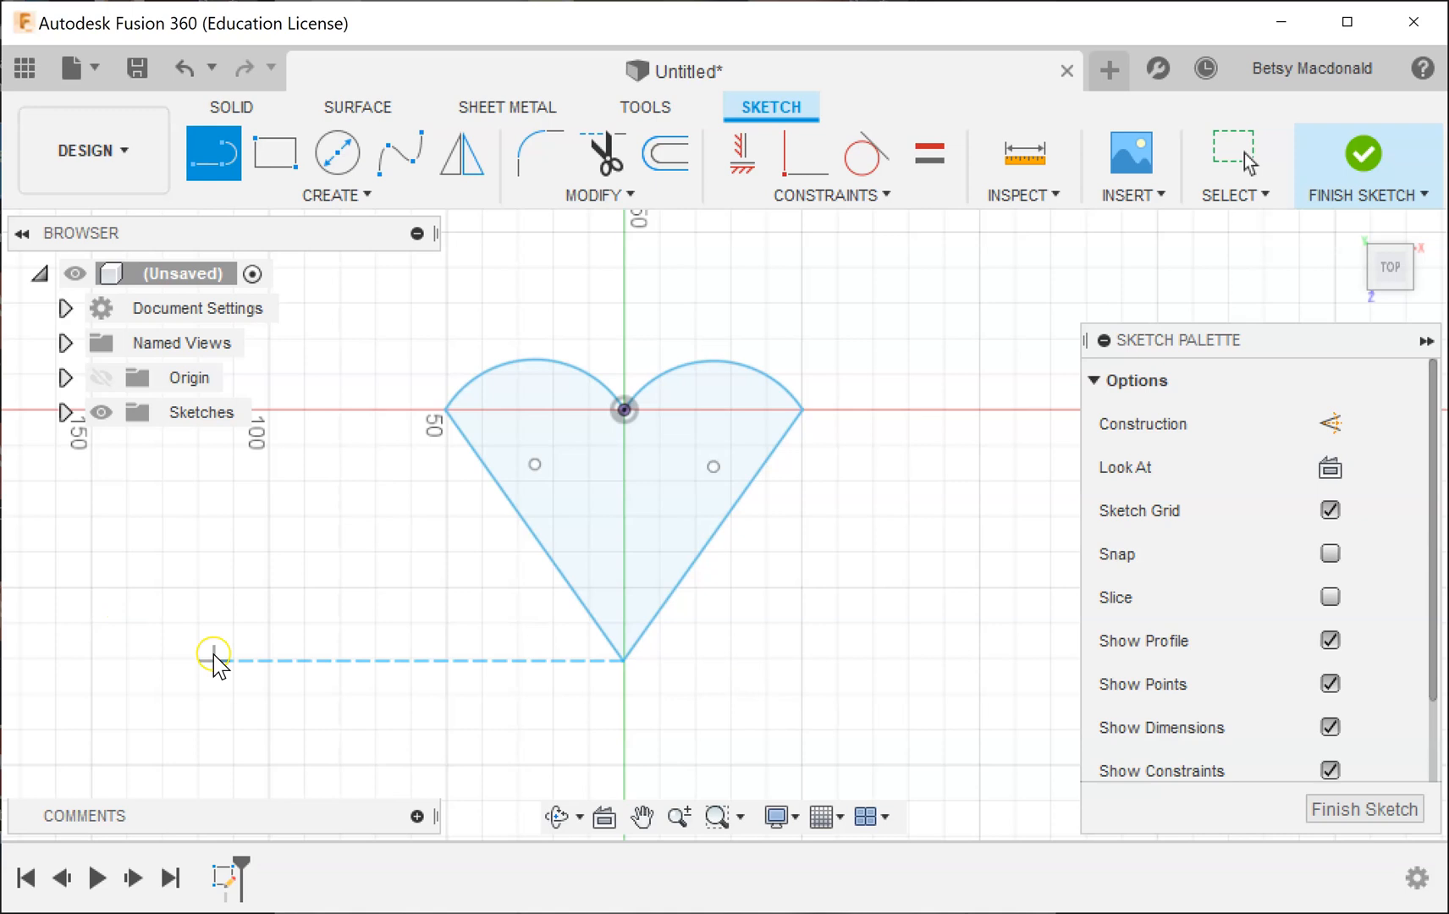
left_click(677, 169)
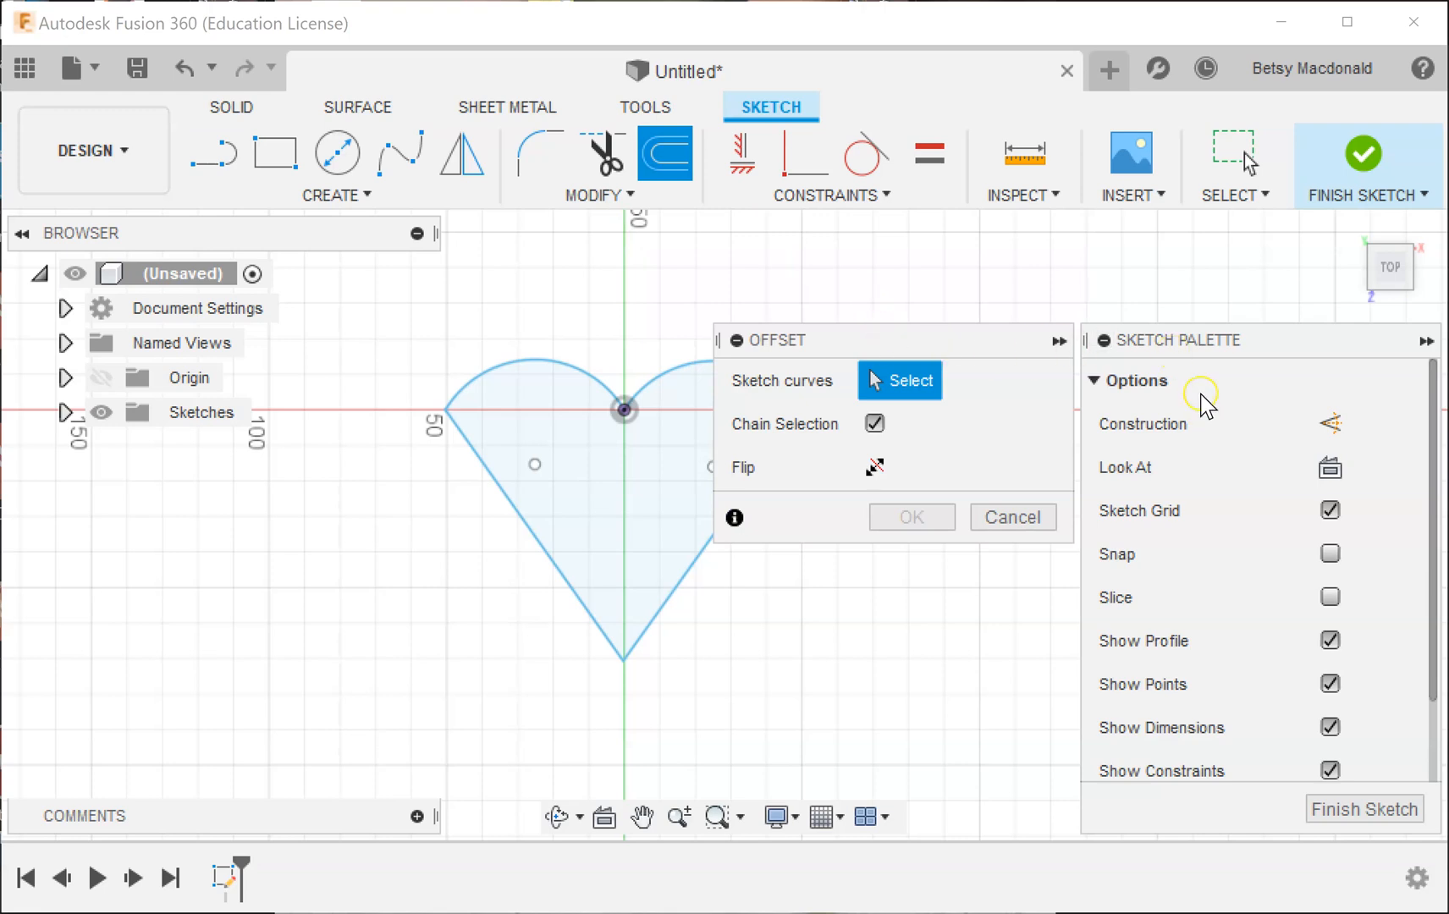
left_click(1426, 341)
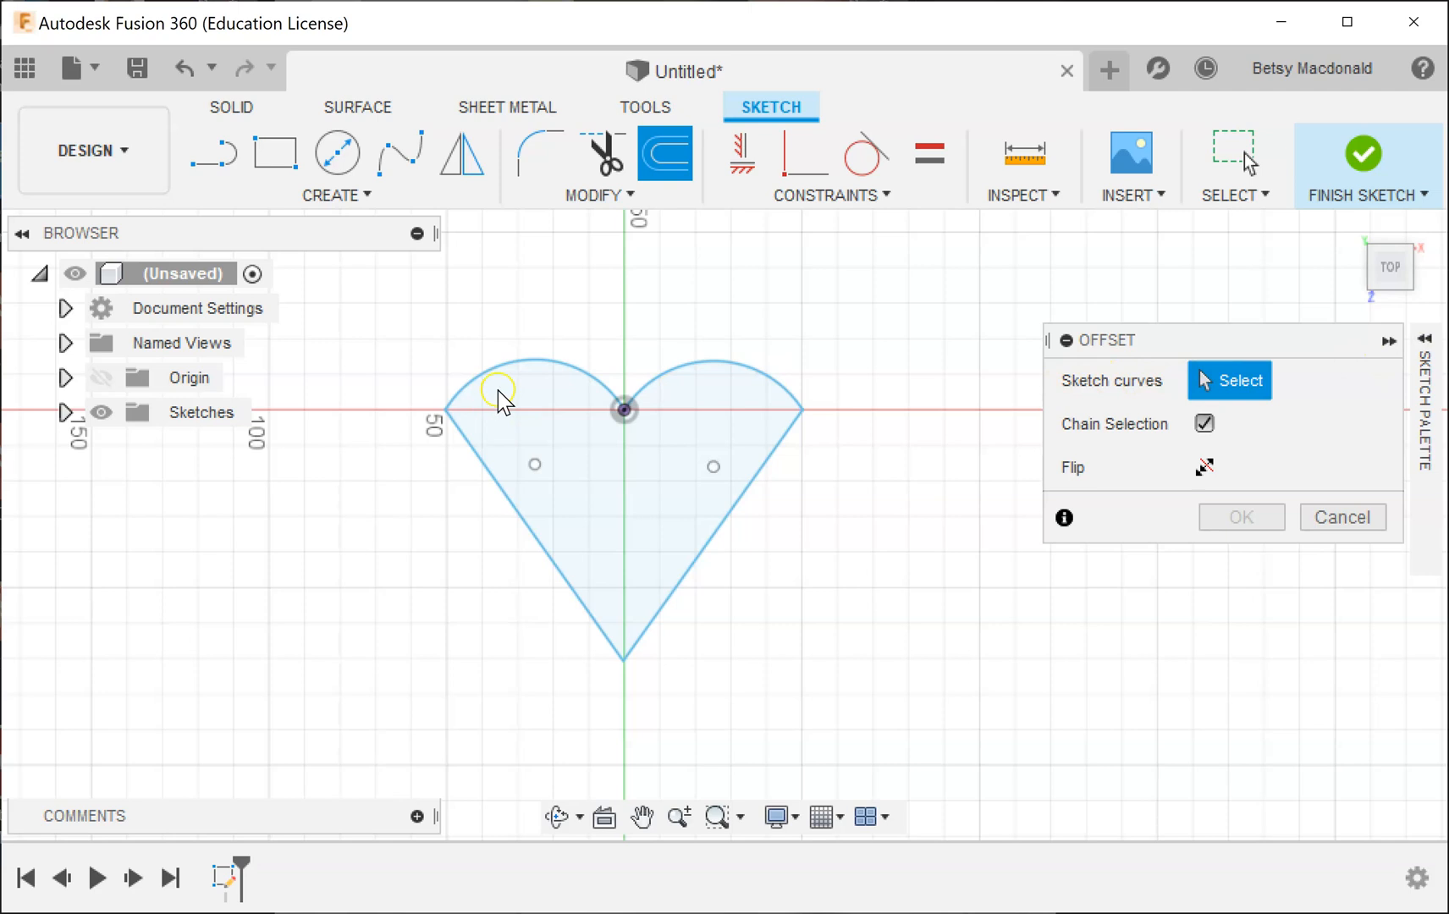
left_click(500, 370)
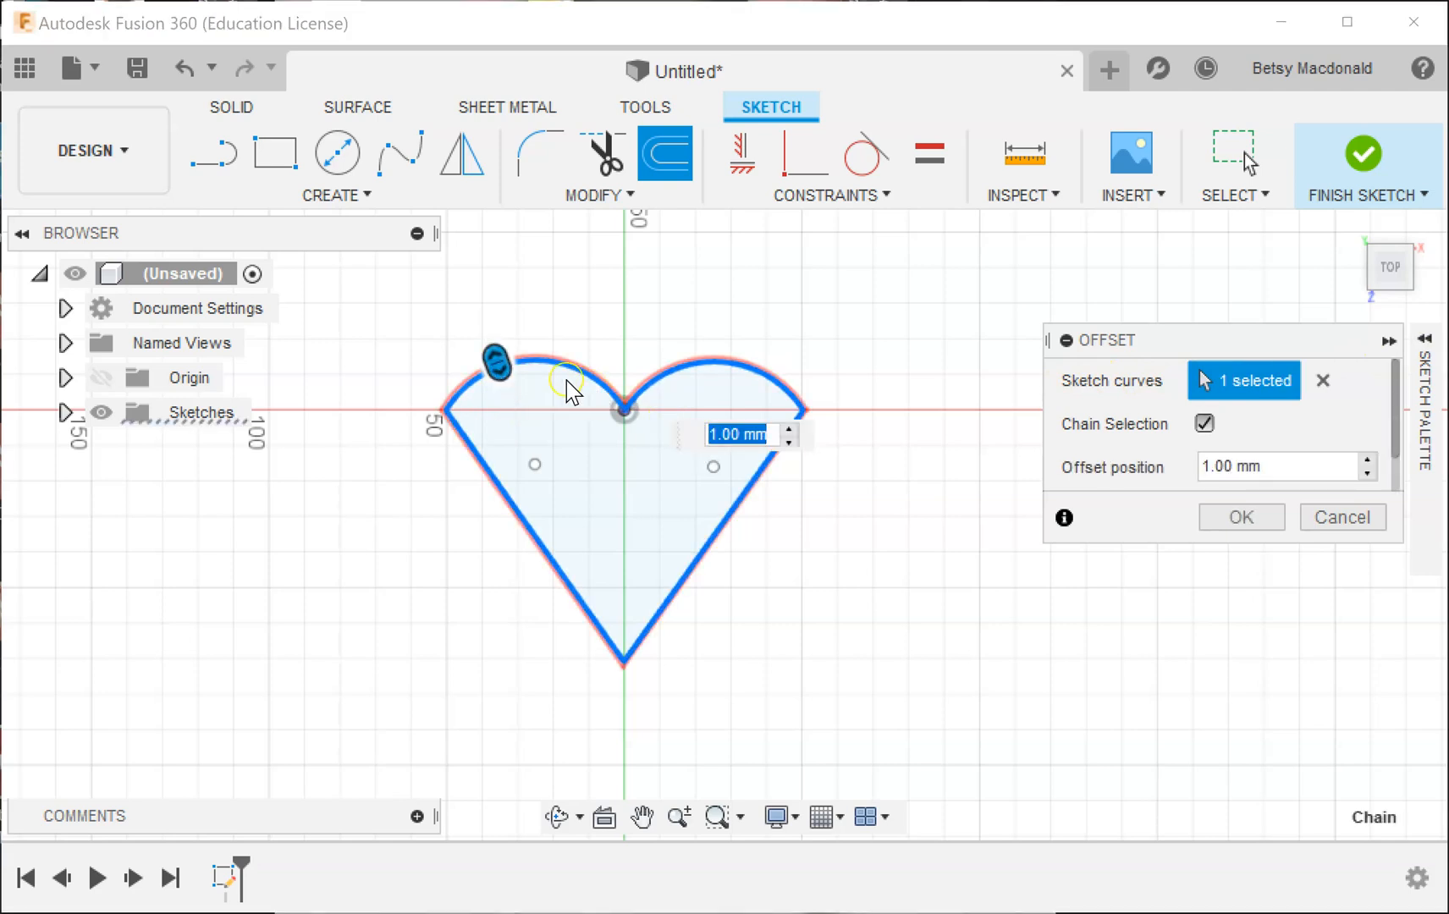
mouse_move(496, 362)
left_mouse_down()
mouse_move(485, 331)
mouse_move(511, 387)
mouse_move(501, 324)
mouse_move(489, 337)
left_mouse_up()
left_click(1358, 515)
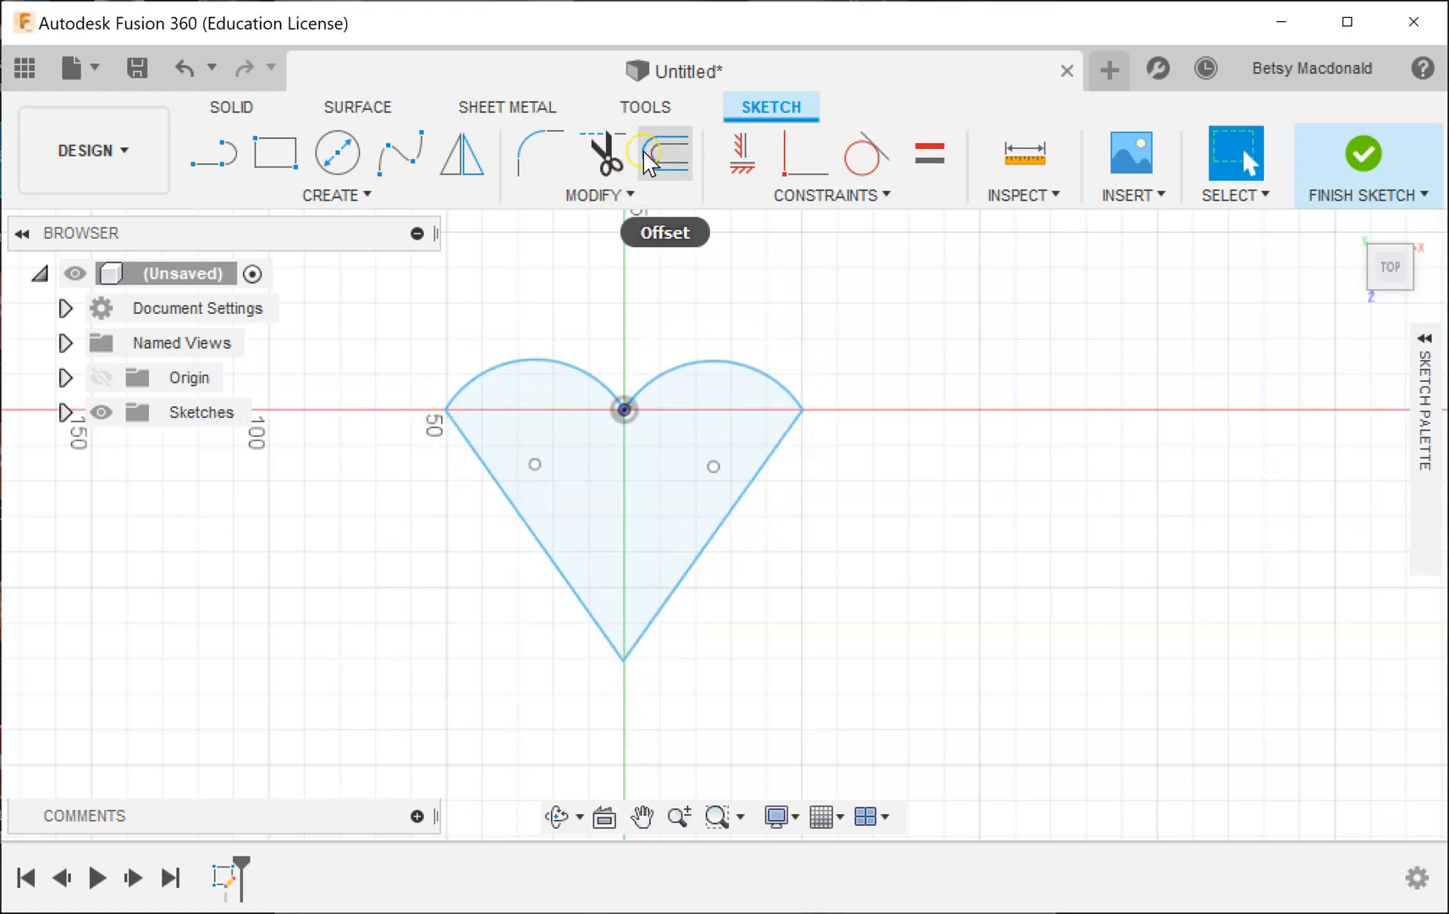
- Offset the whole heart outline outward by about 10.4 mm
left_click(662, 167)
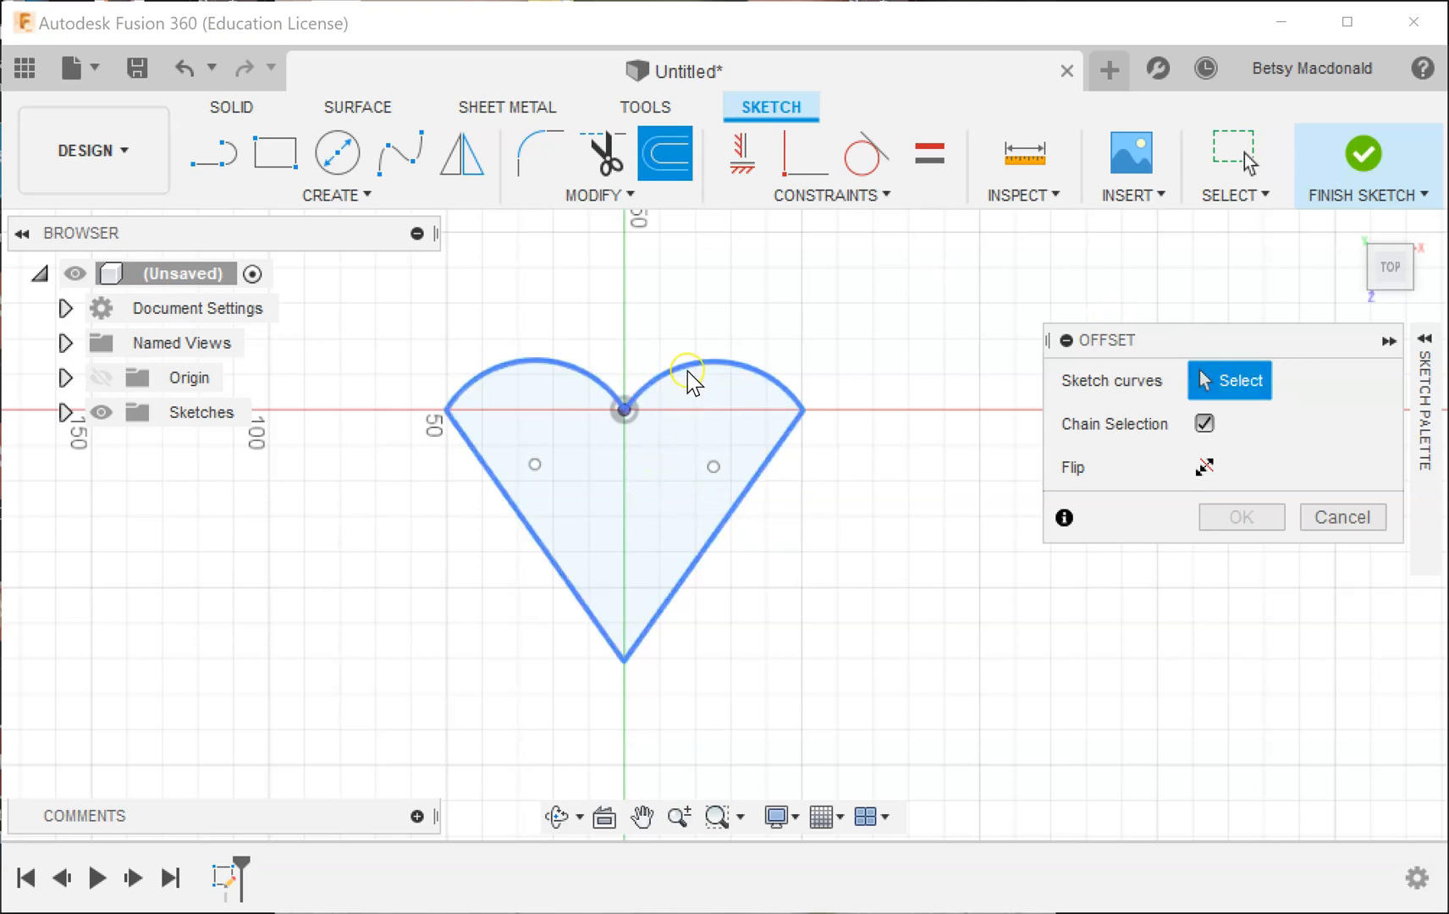
left_click(682, 436)
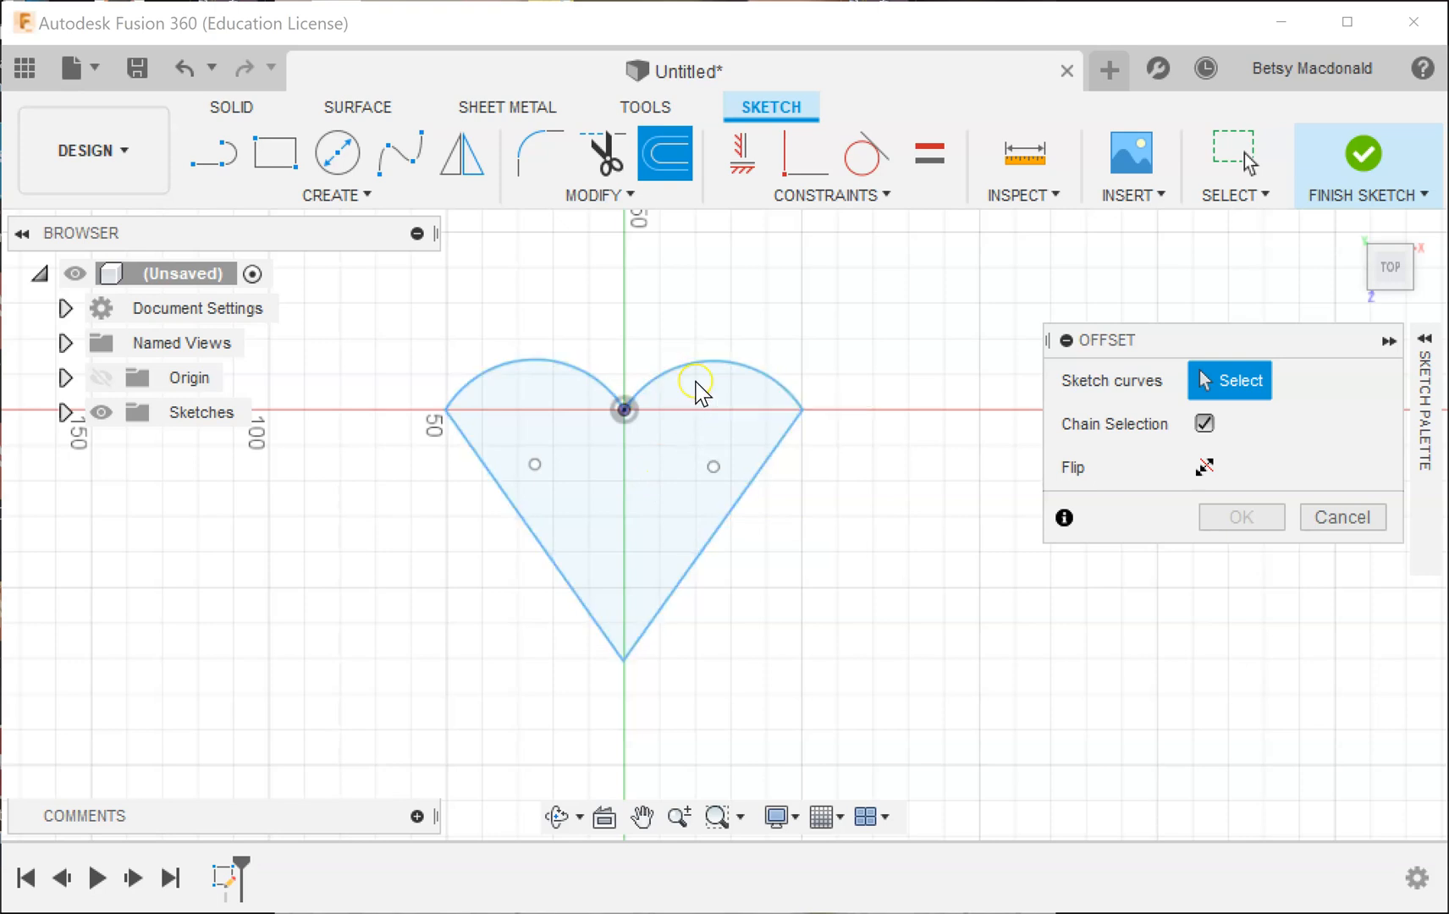
left_click(701, 365)
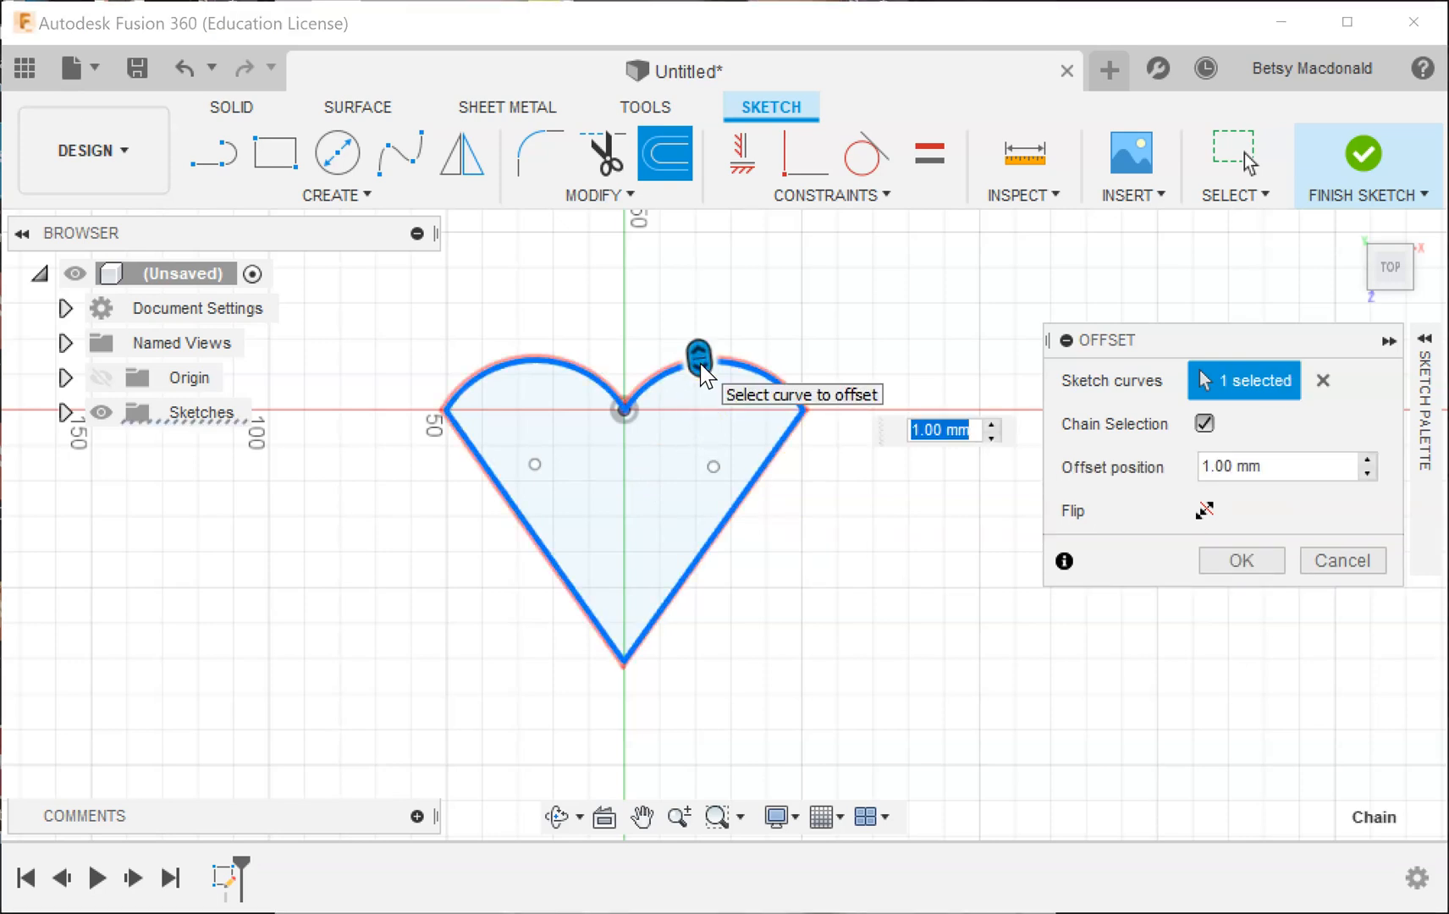
left_click_drag(697, 359, 694, 324)
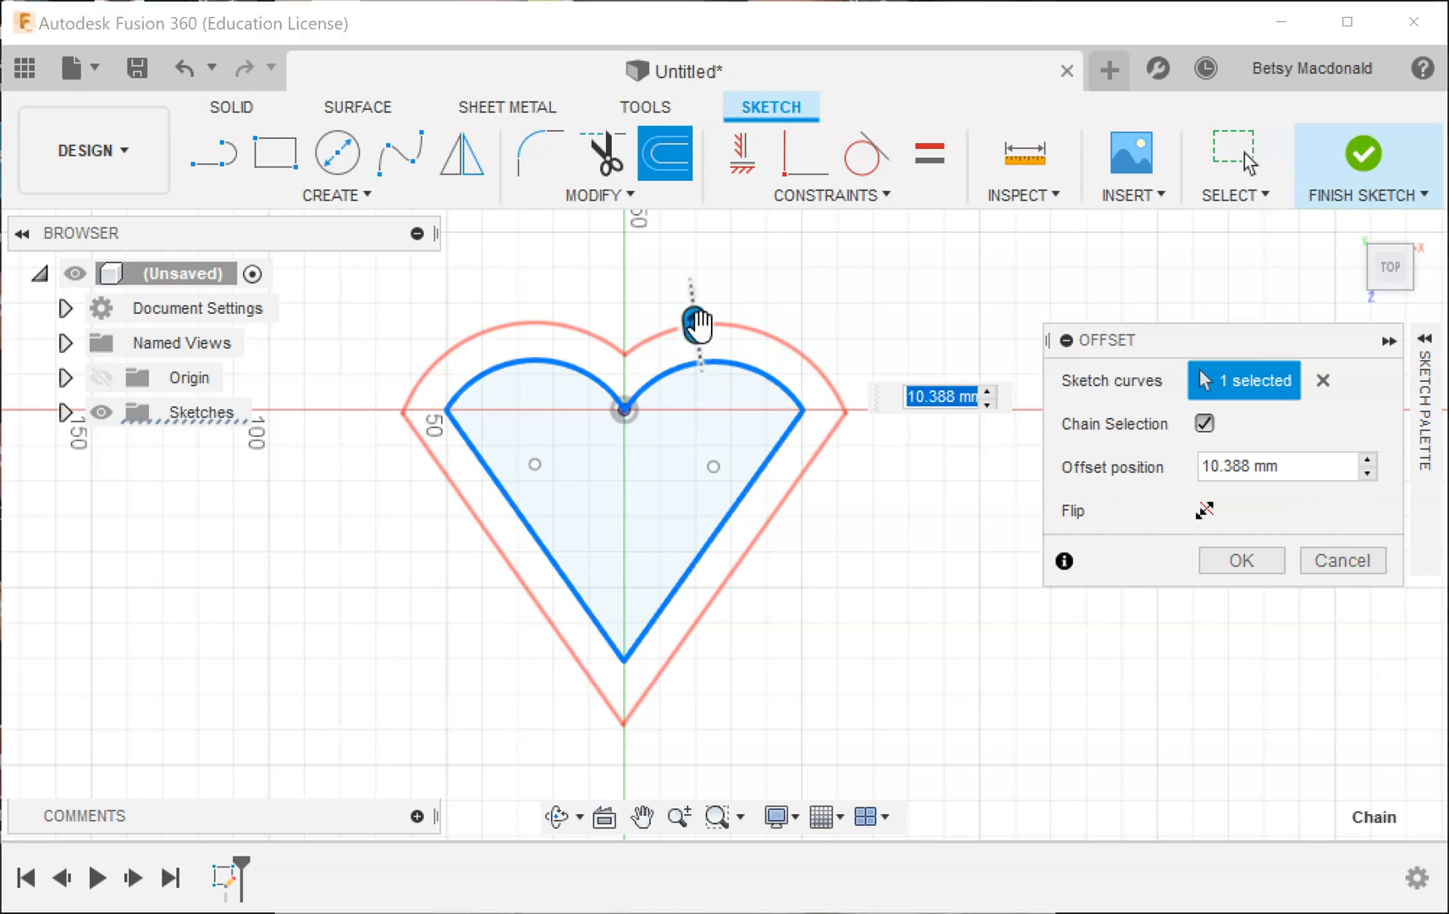
left_click(1259, 562)
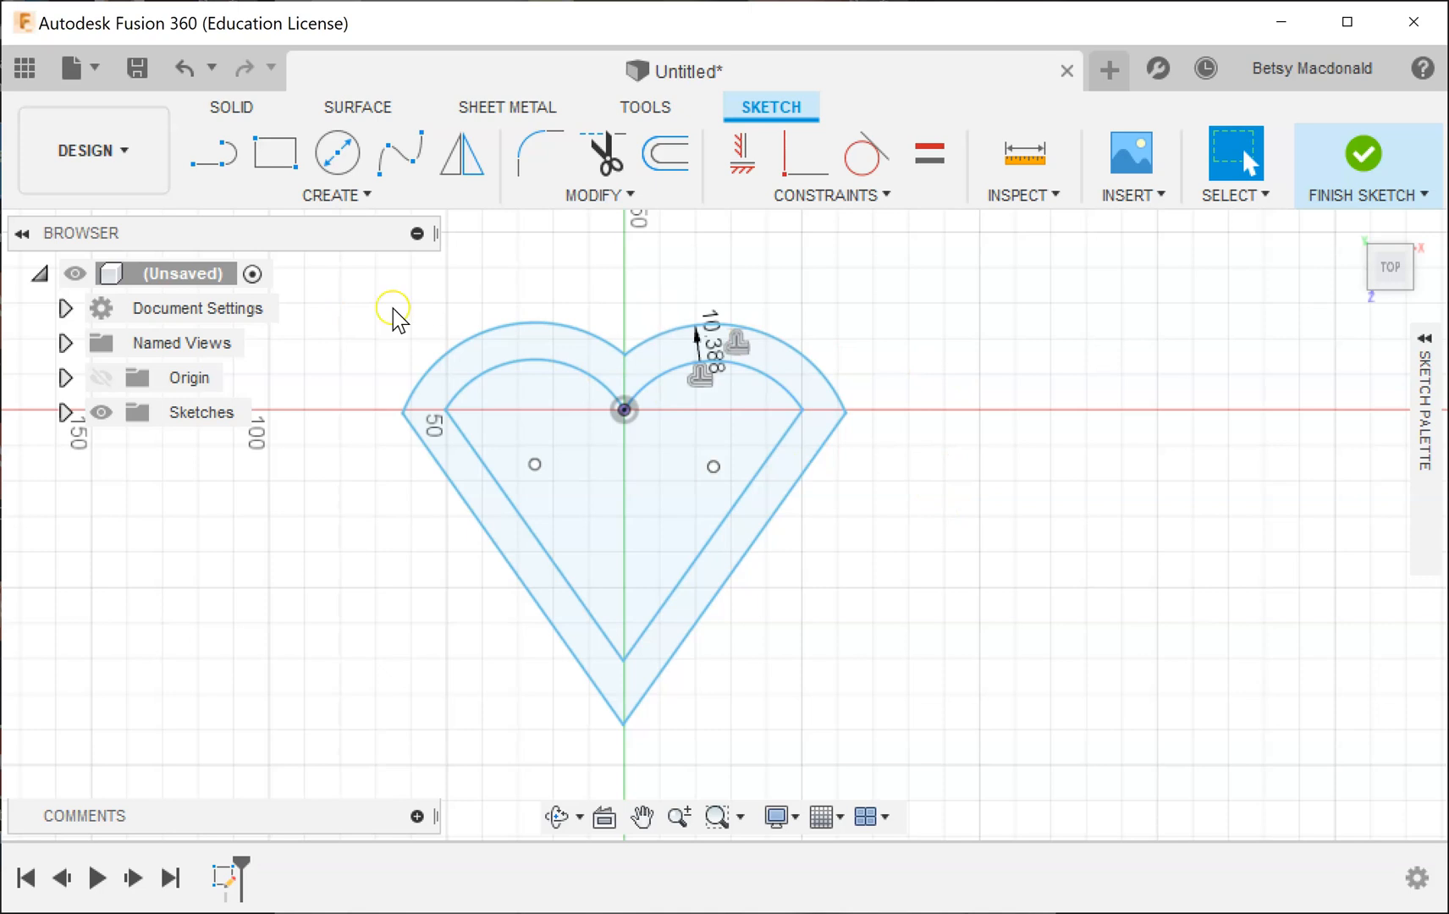
- Try to move both heart outlines 40 mm in the X direction
left_click_drag(366, 292, 953, 750)
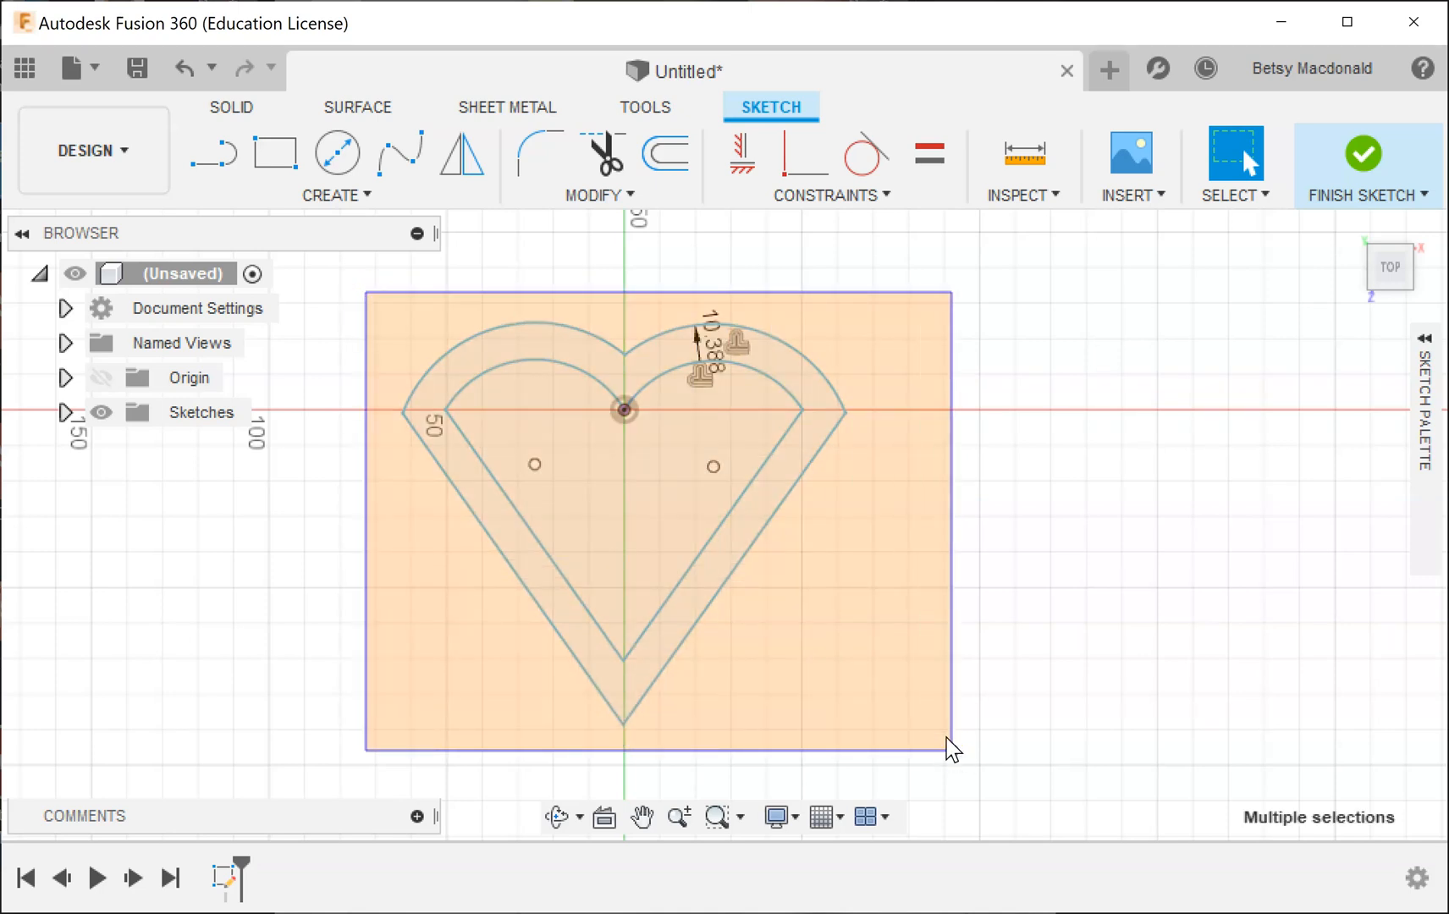
right_click(701, 558)
left_click(593, 590)
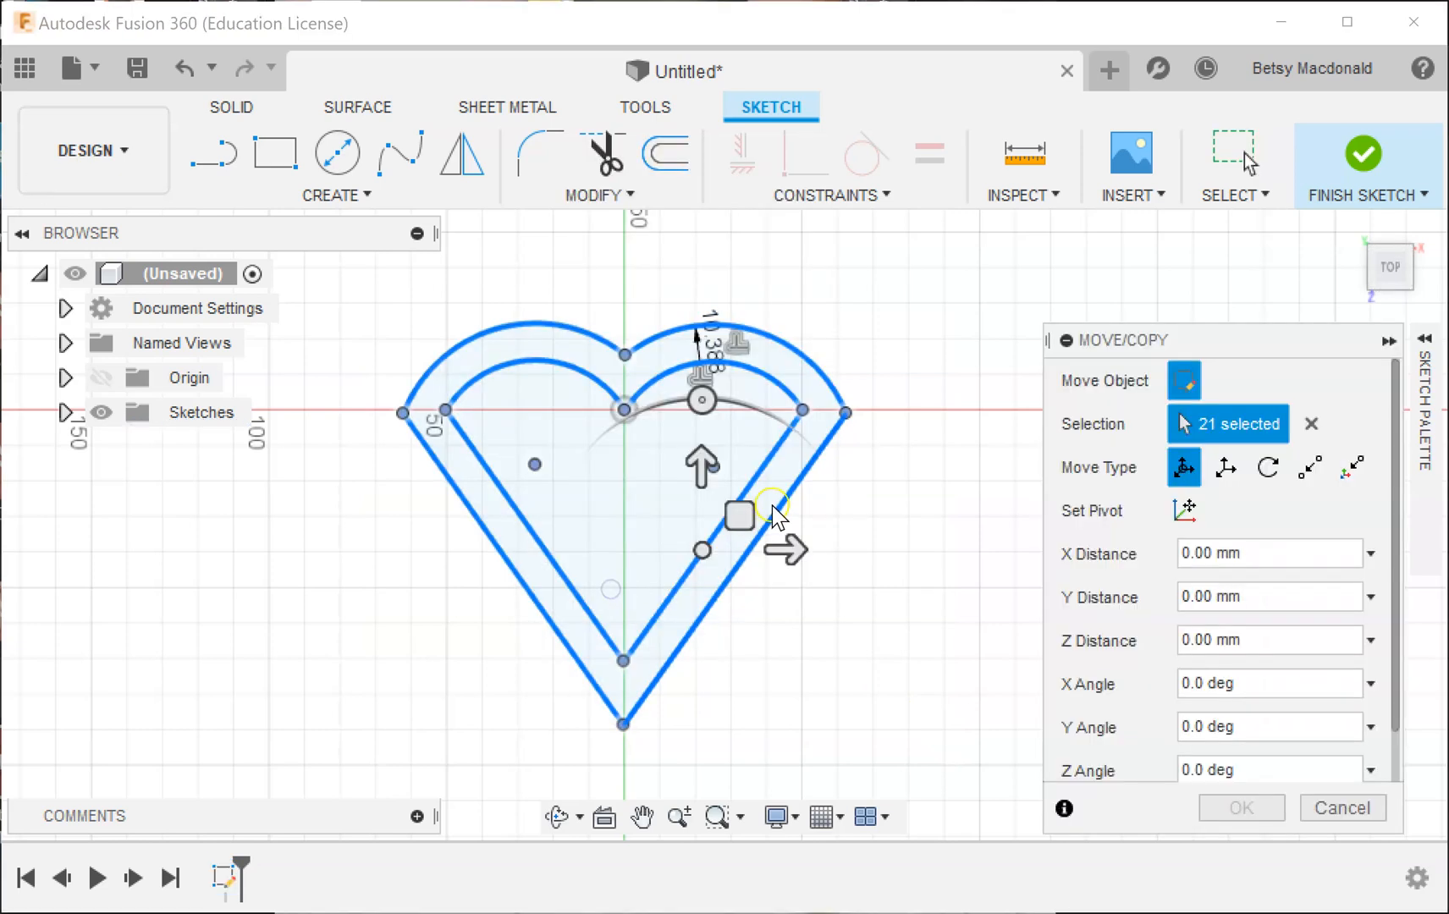
left_click_drag(800, 550, 930, 550)
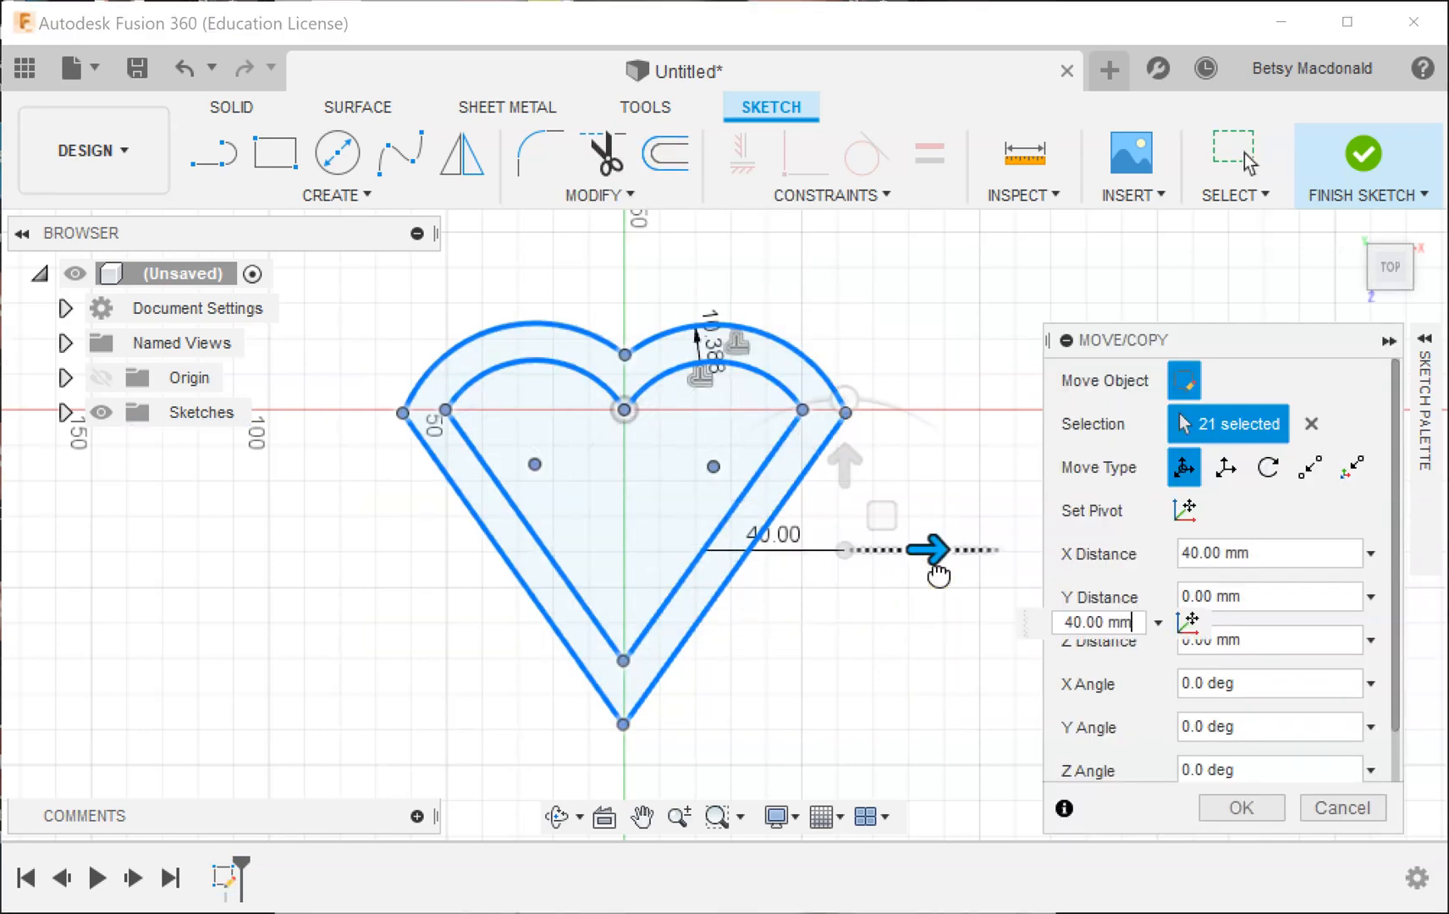
key("Escape")
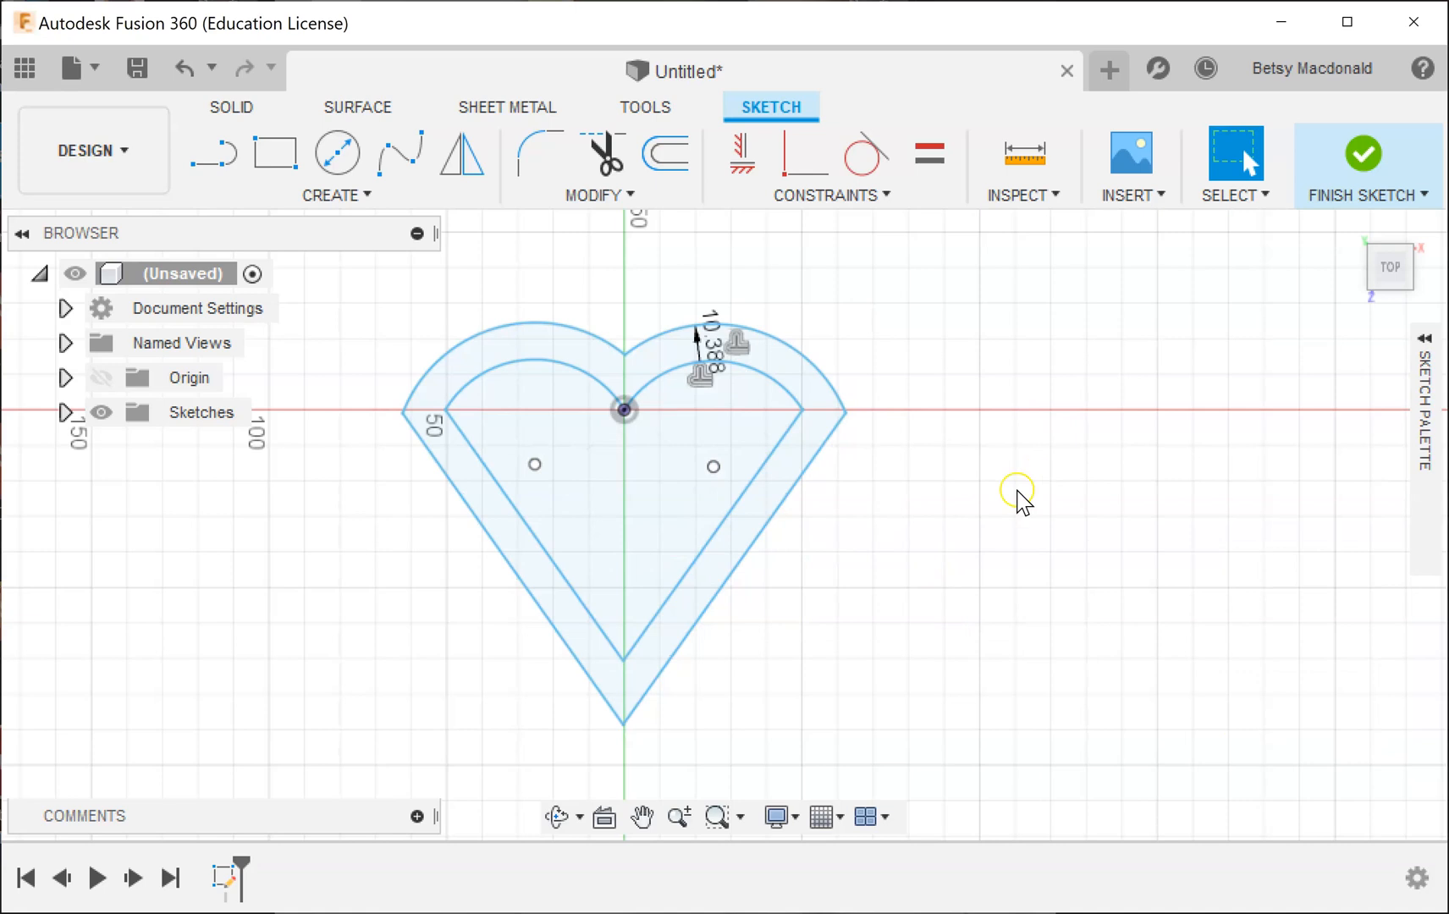
- Draw a circle in the empty area to the right of the heart, sitting just above the red axis
mouse_move(1018, 498)
middle_mouse_down()
mouse_move(757, 501)
mouse_move(679, 481)
mouse_move(647, 543)
mouse_move(668, 526)
middle_mouse_up()
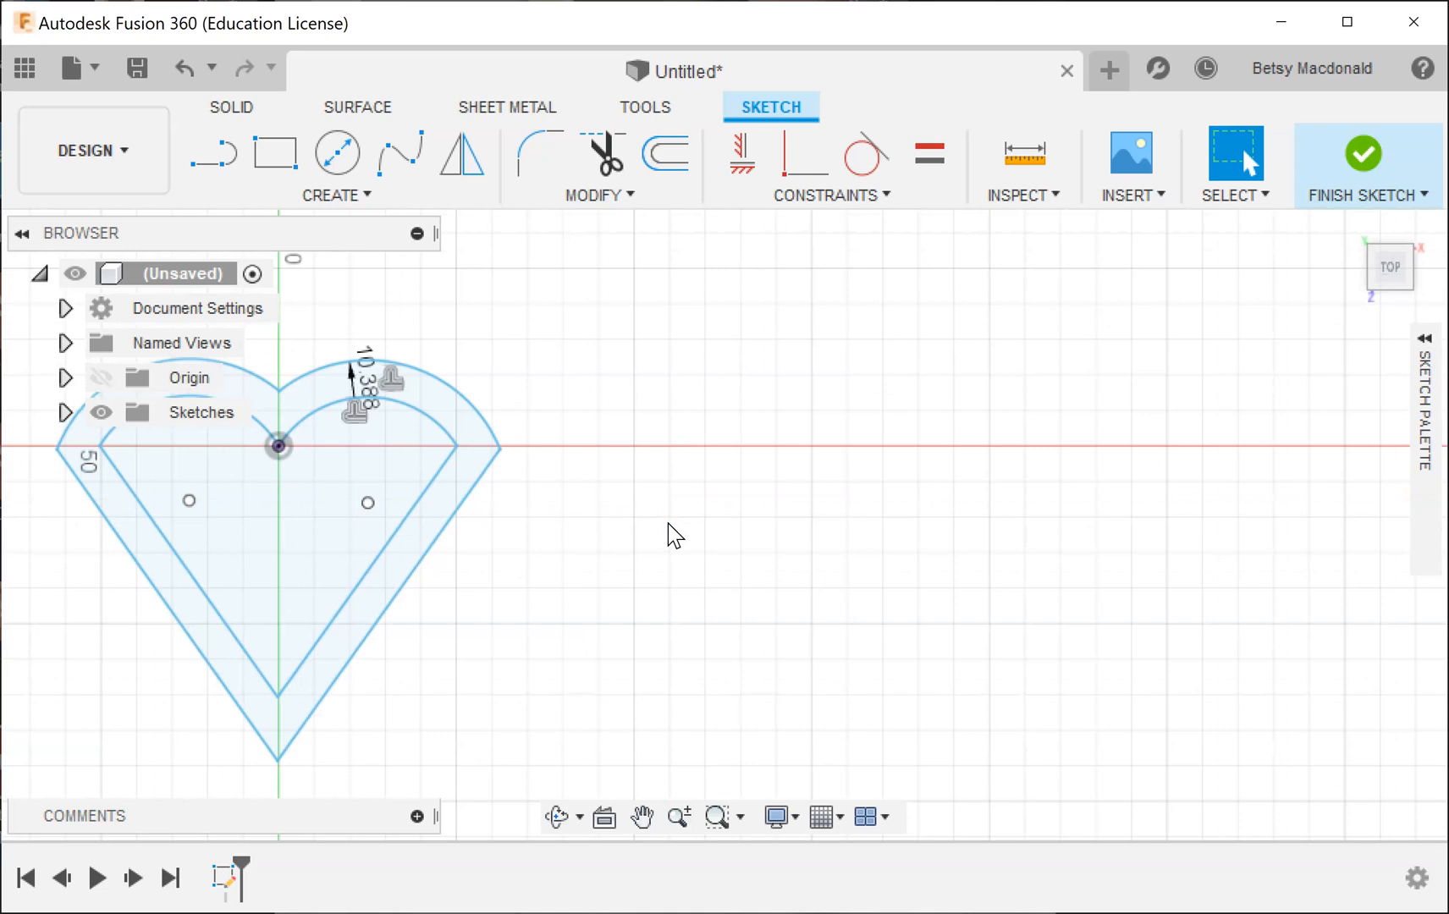
left_click(336, 153)
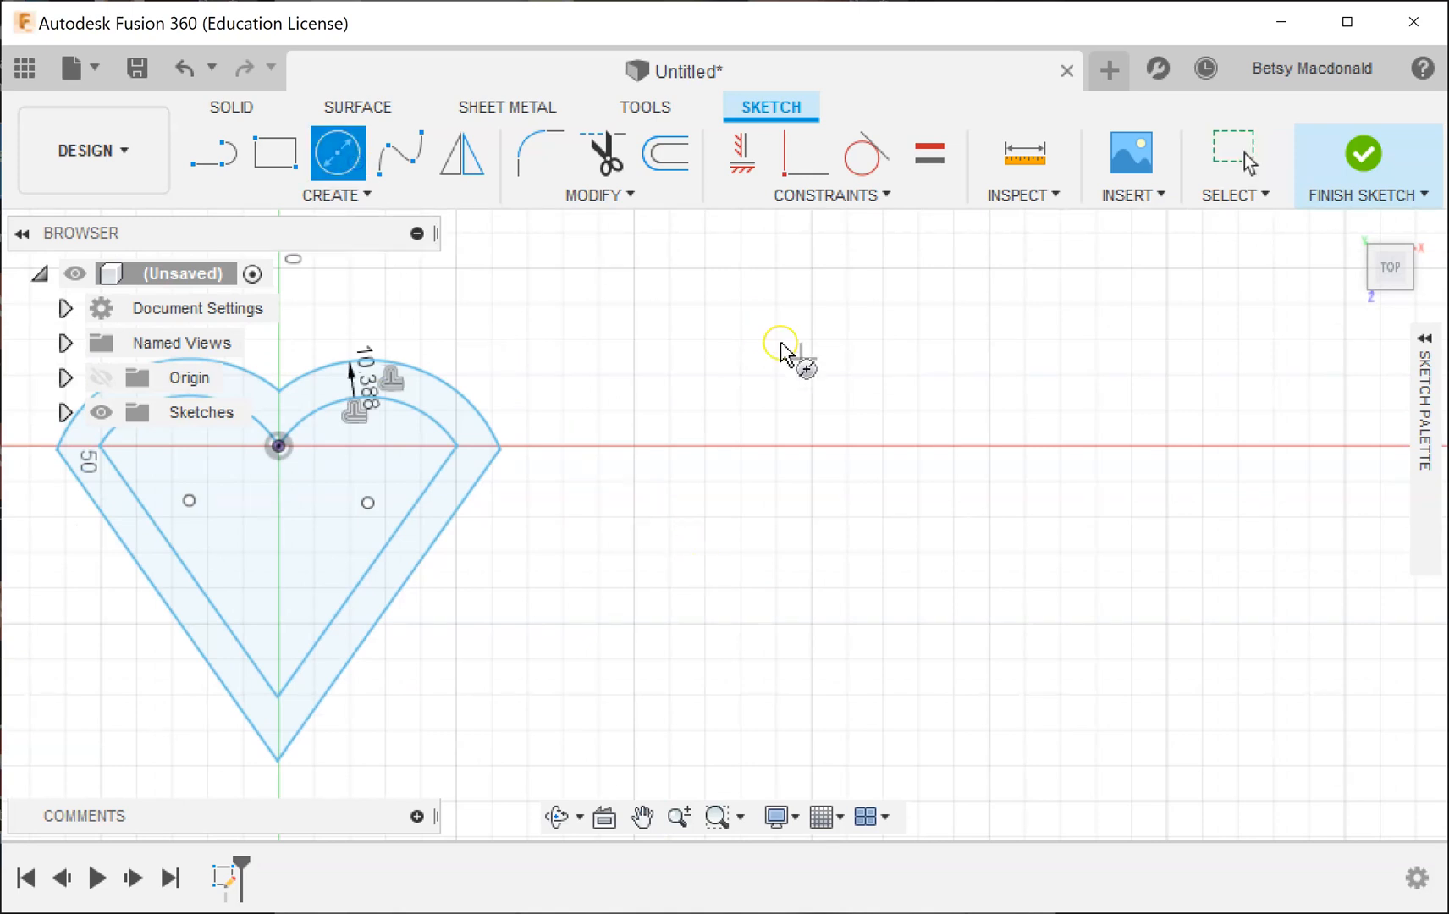
left_click(879, 375)
left_click(914, 437)
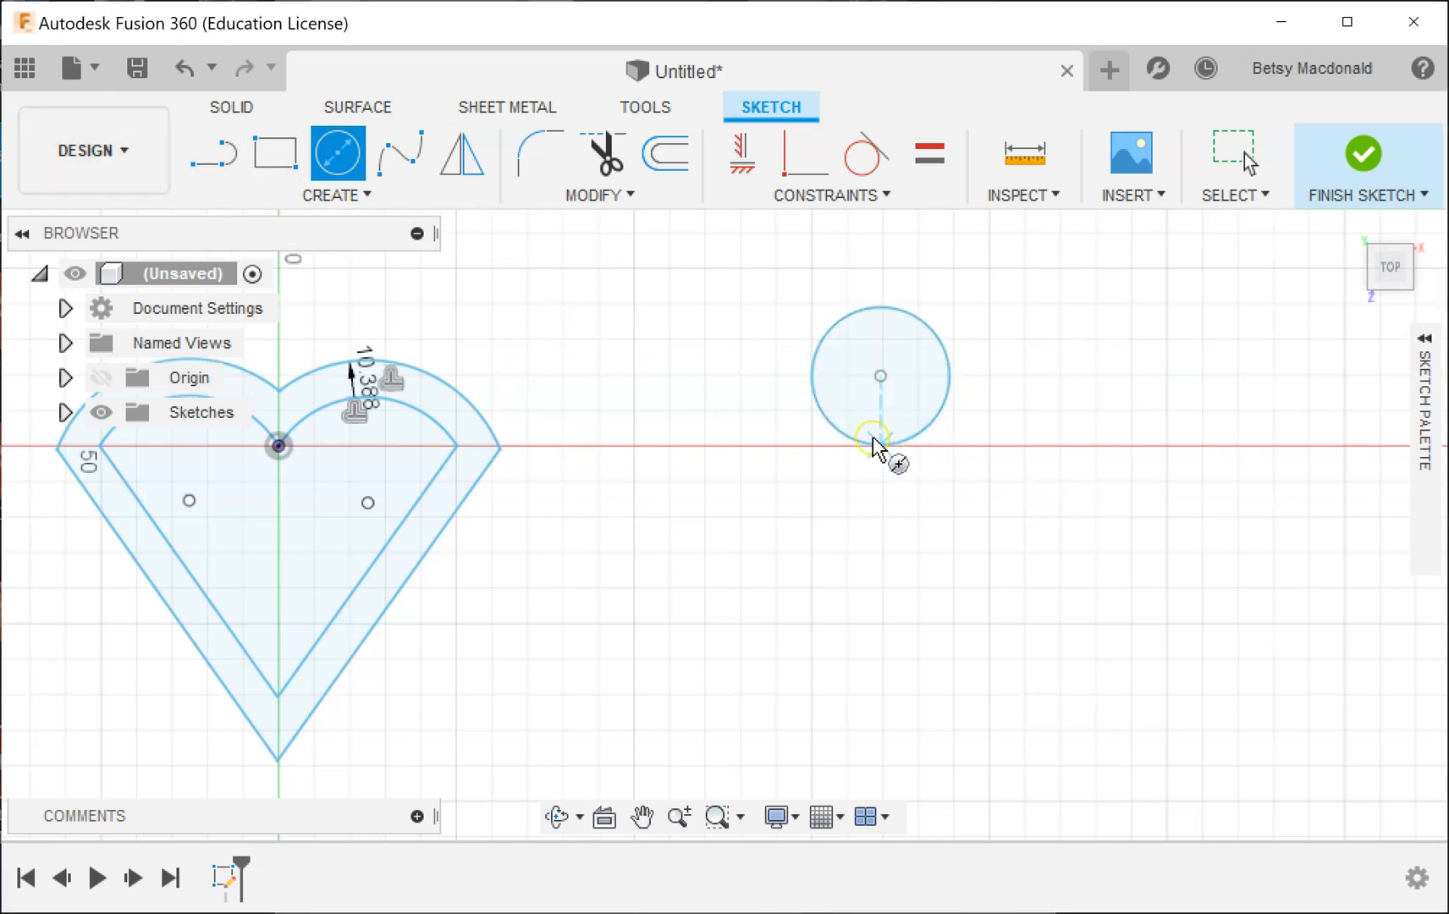
- Draw two progressively larger circles below the first, each overlapping the one above, the lowest about 77 mm in diameter, forming a snowman
left_click(333, 159)
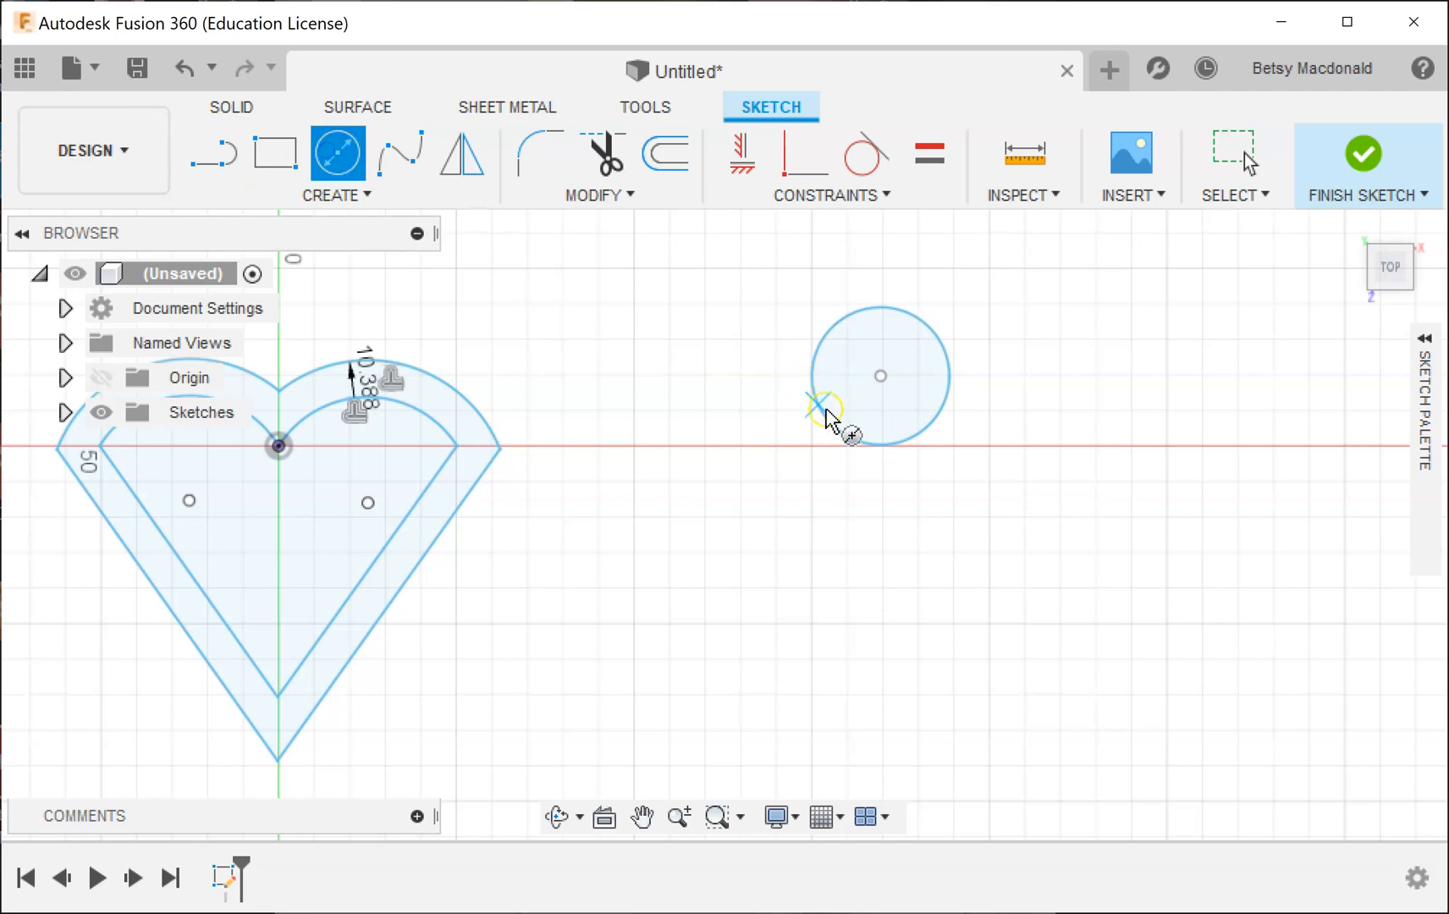
left_click(884, 519)
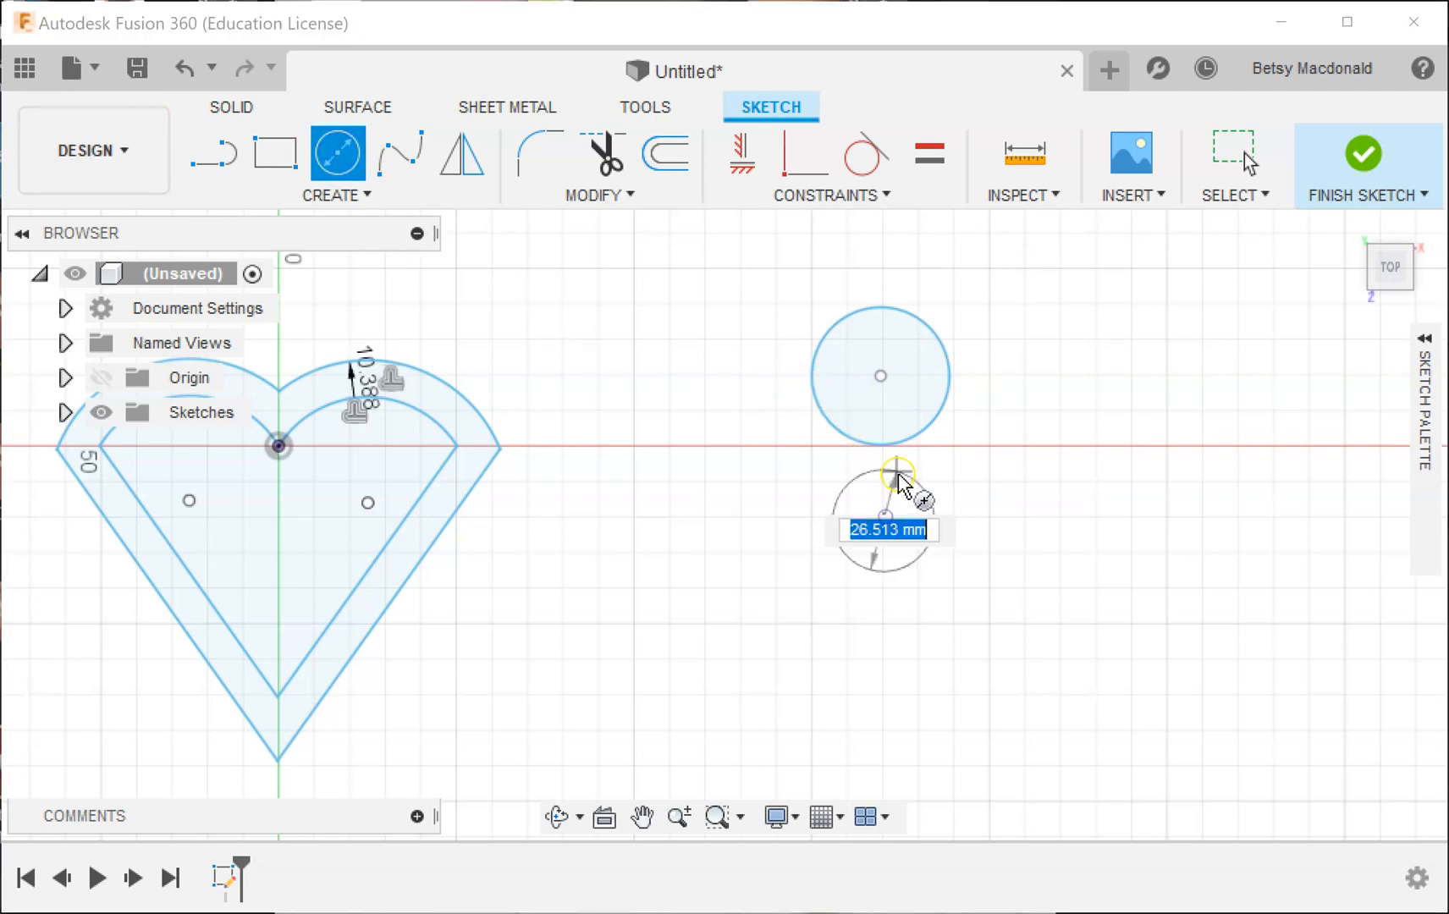
left_click(890, 425)
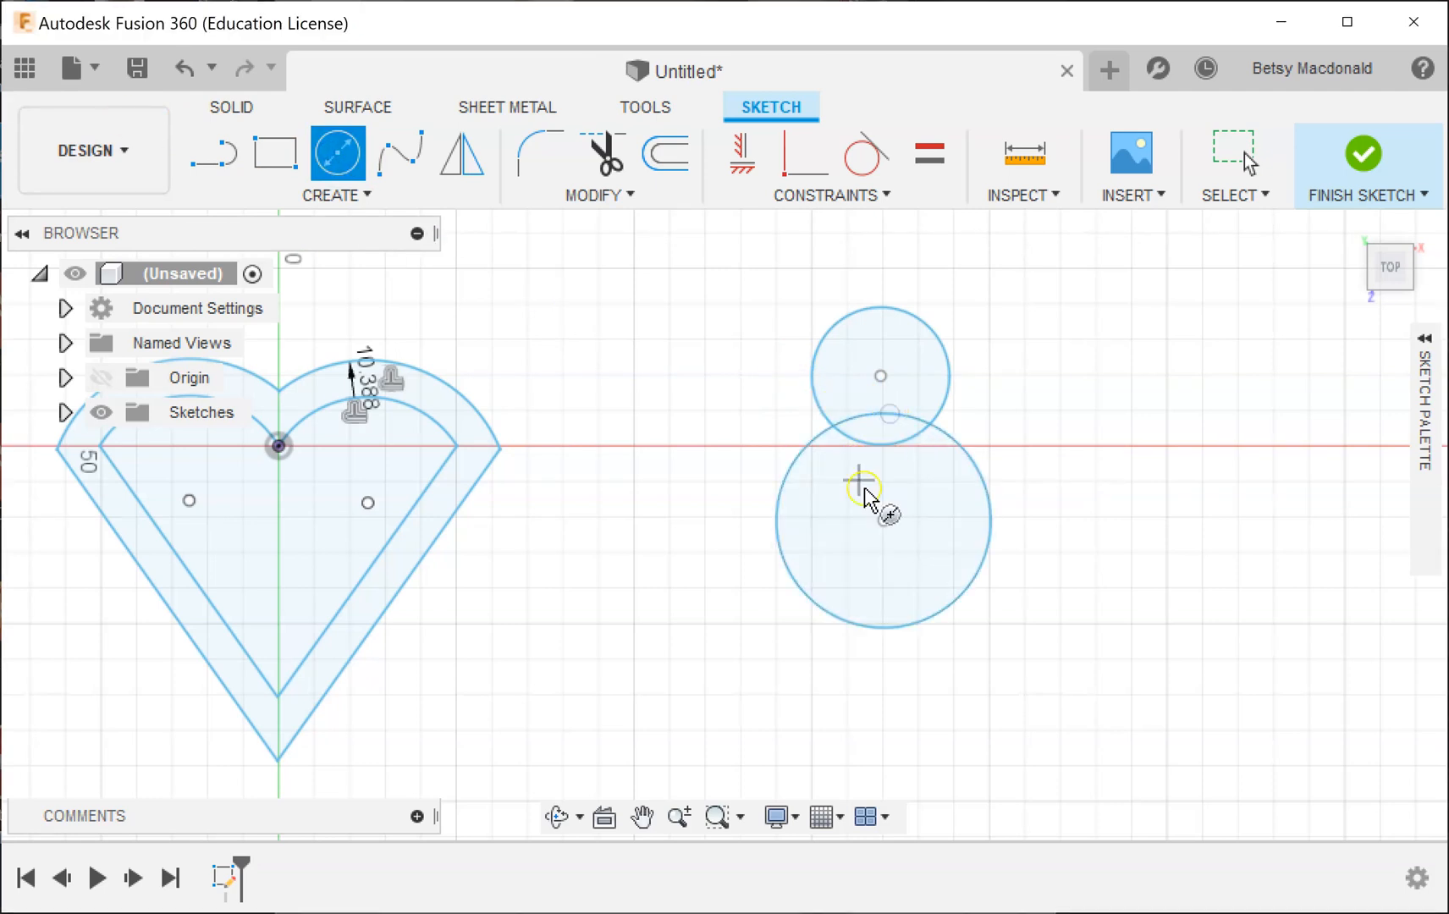
left_click(882, 697)
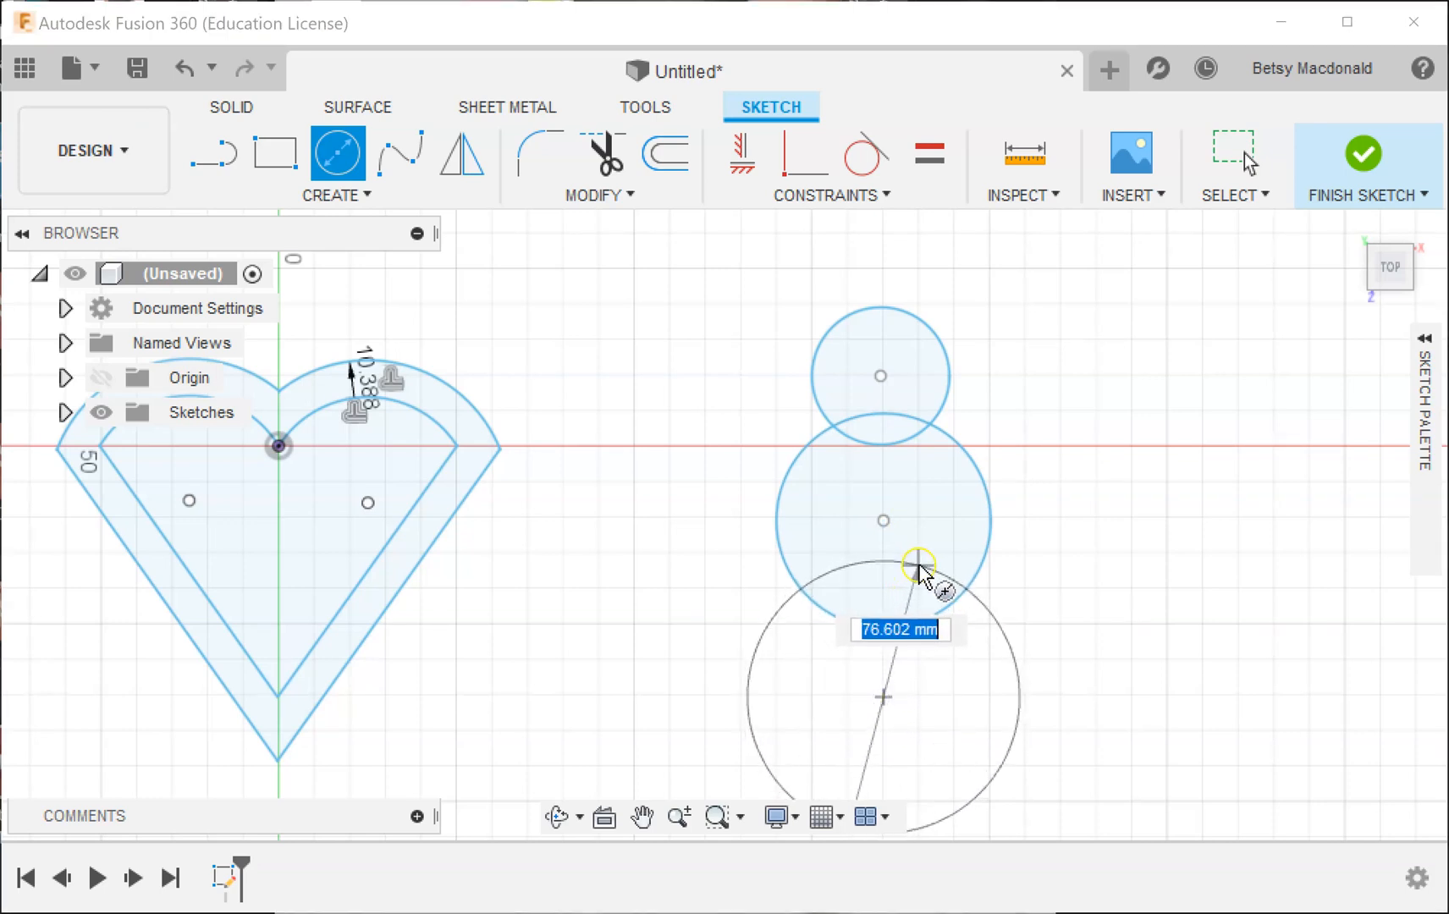
left_click(918, 566)
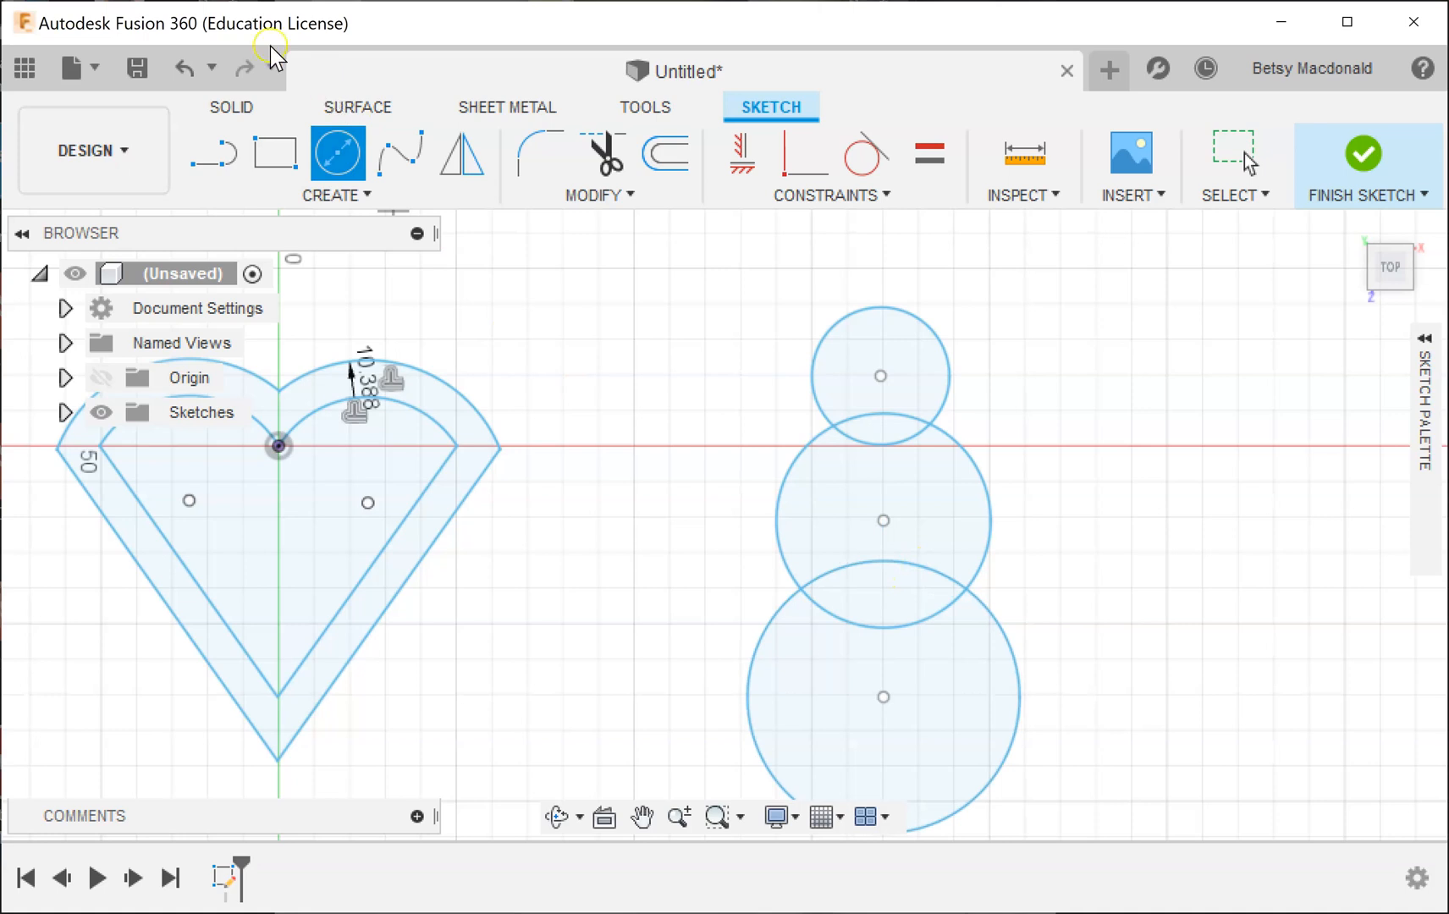
- Draw a wide, thin rectangle across the top of the smallest circle as the snowman's hat brim
key("r")
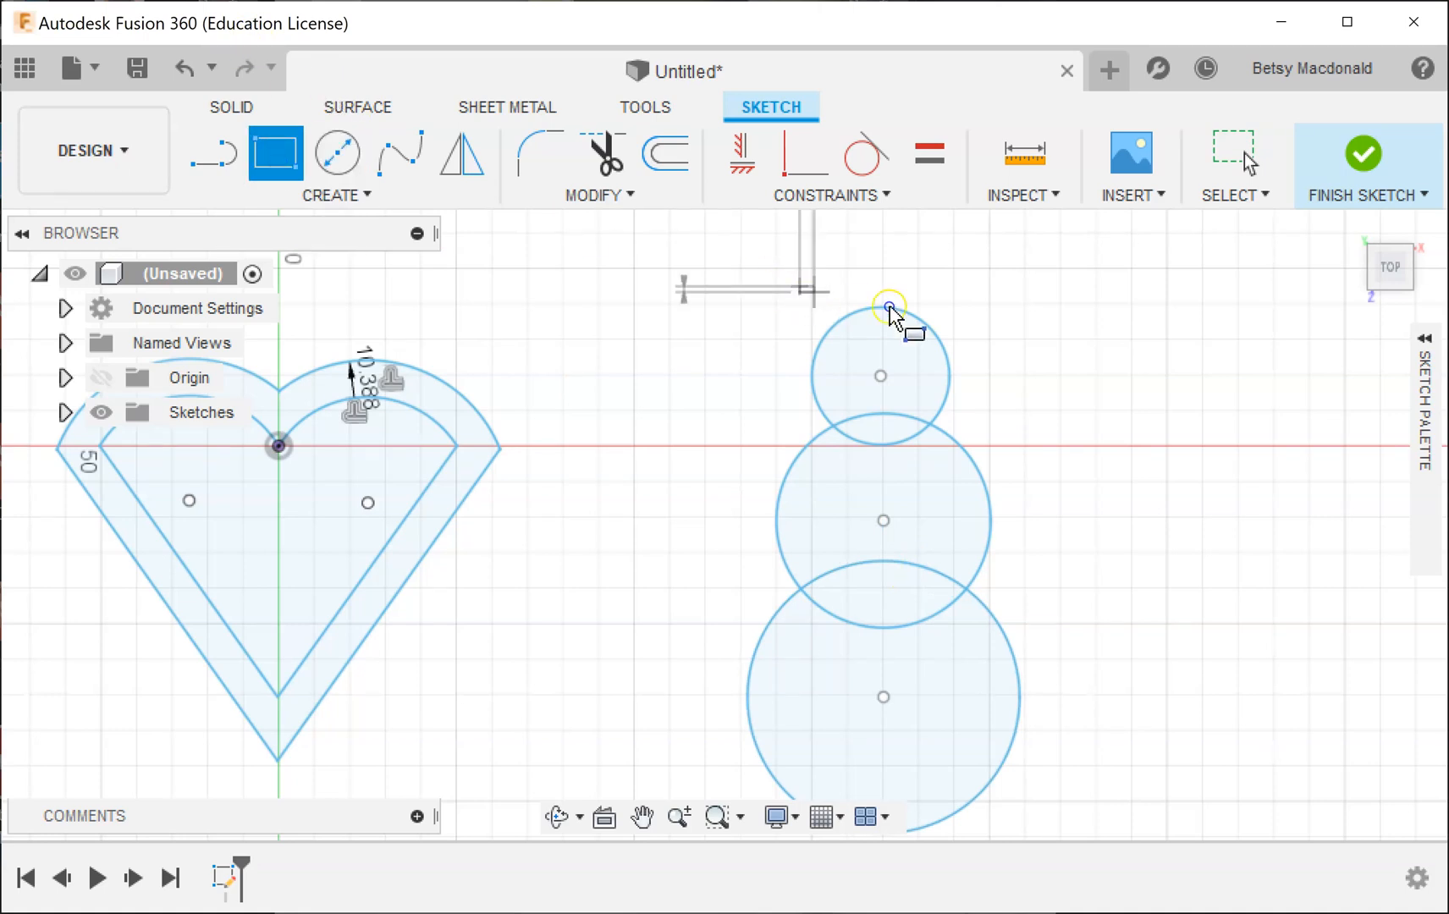
key("Tab")
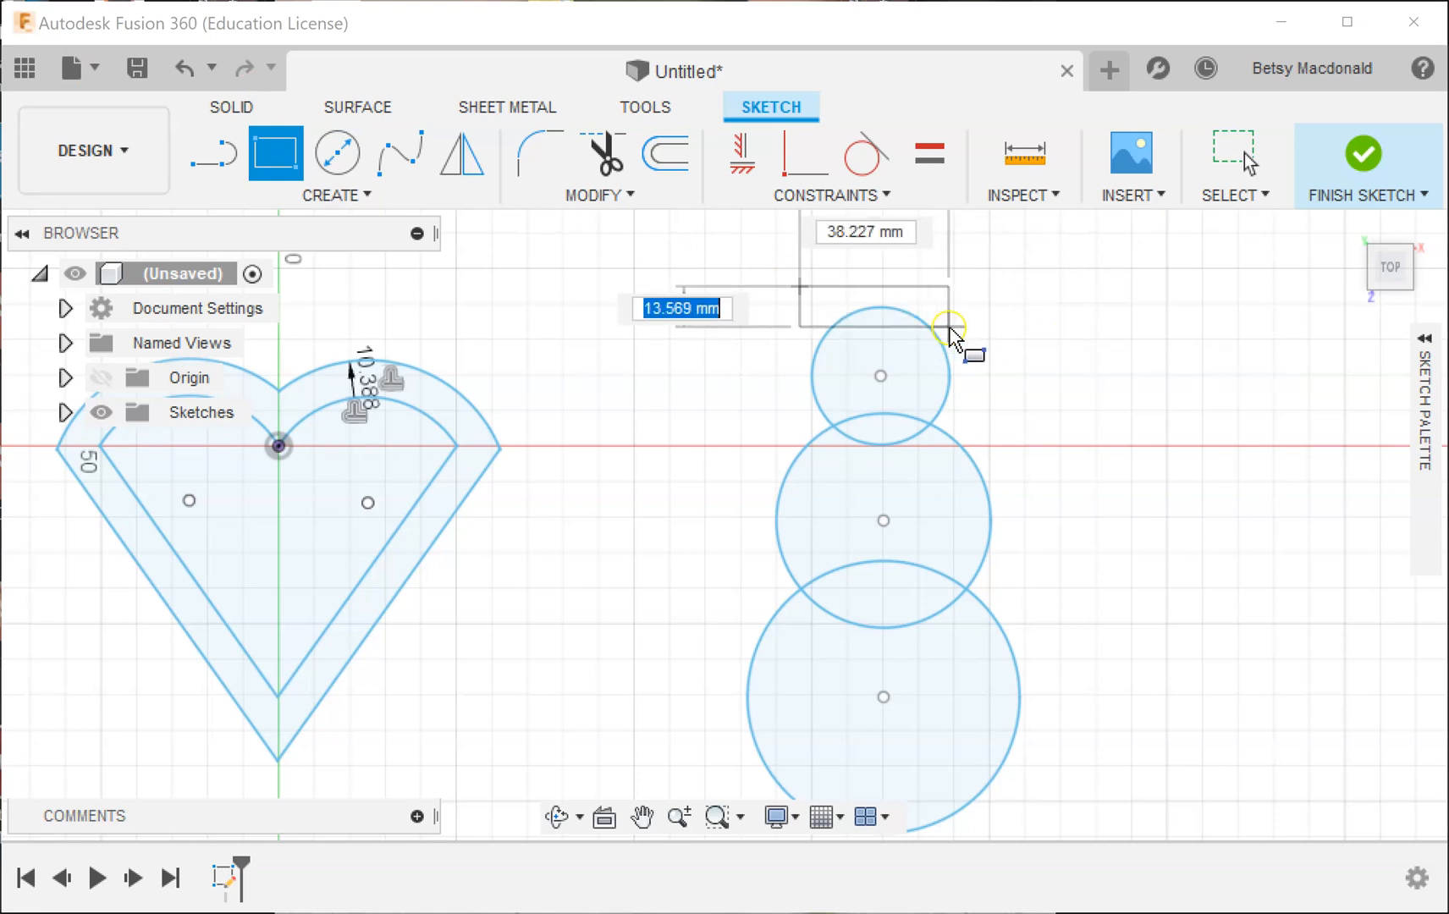
left_click(948, 327)
scroll(1027, 315, "up", 1)
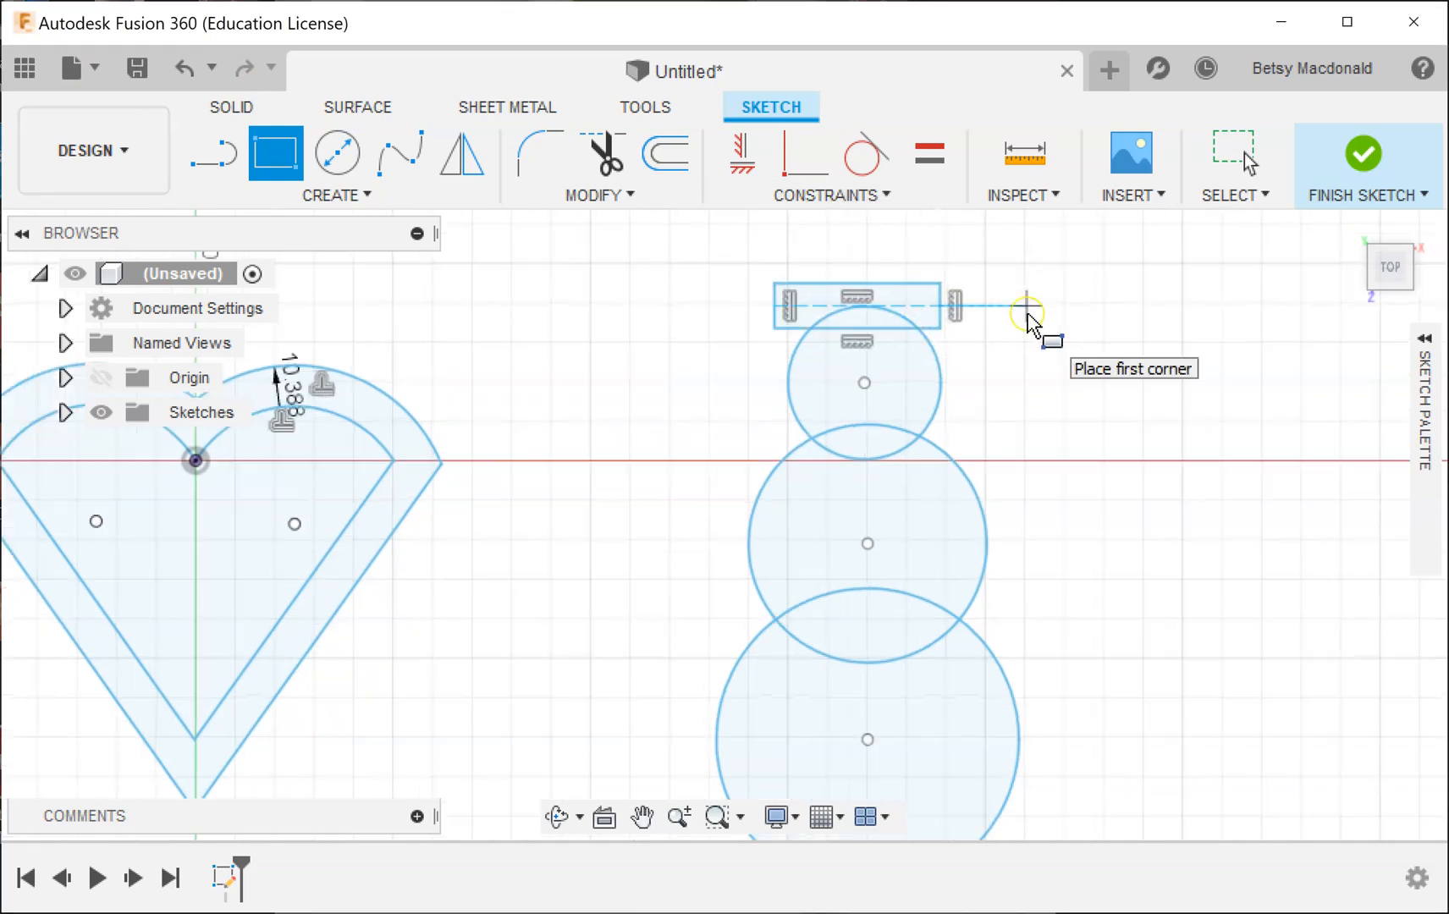
- Draw a rectangle about 19 mm wide and 26 mm high standing on the brim's upper edge as the hat's crown
scroll(1024, 314, "down", 3)
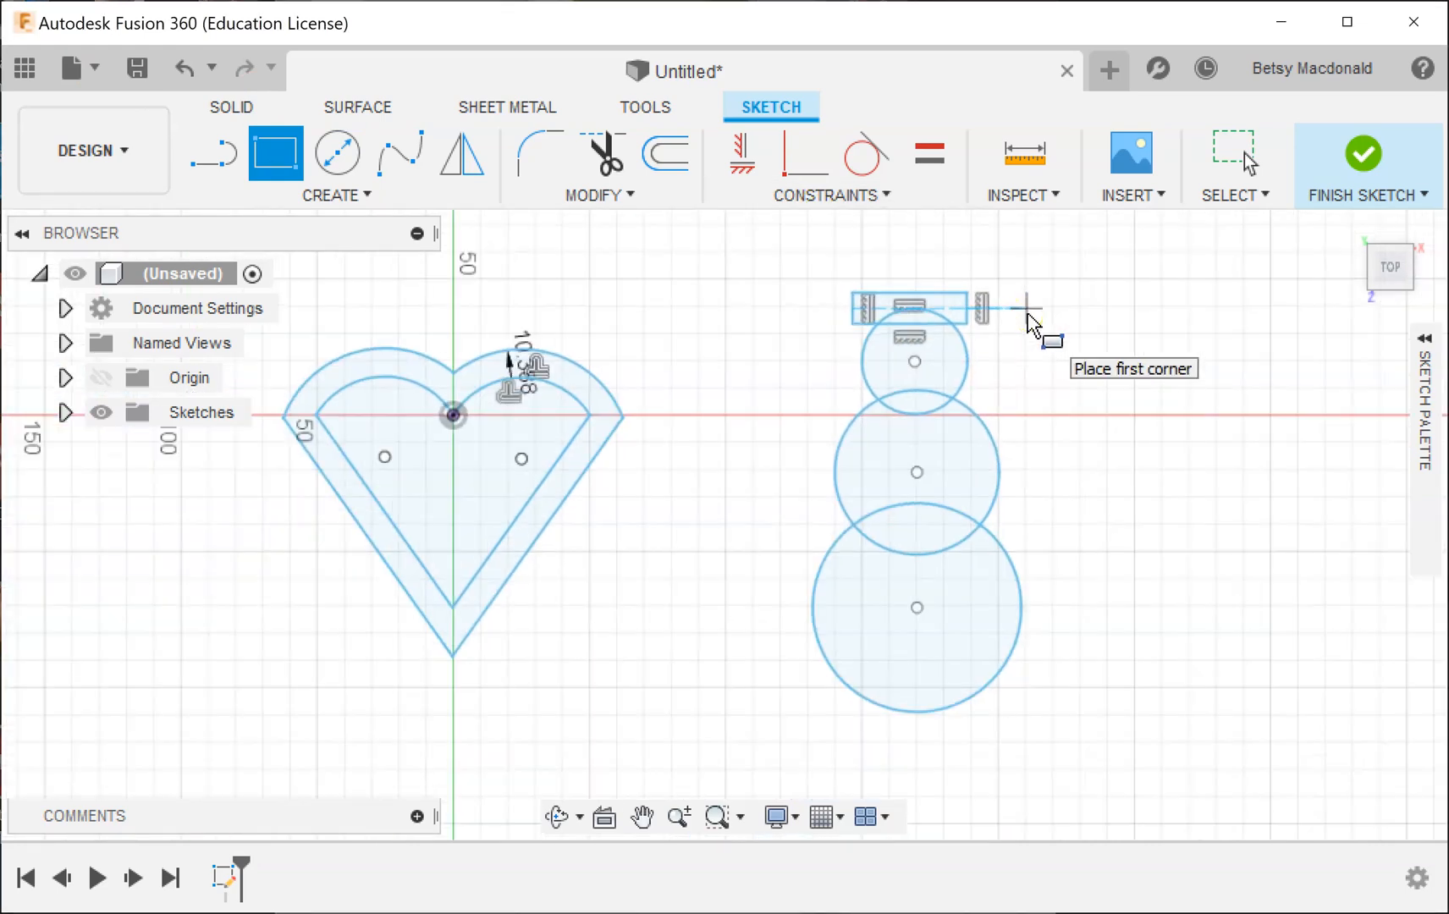
left_click(886, 225)
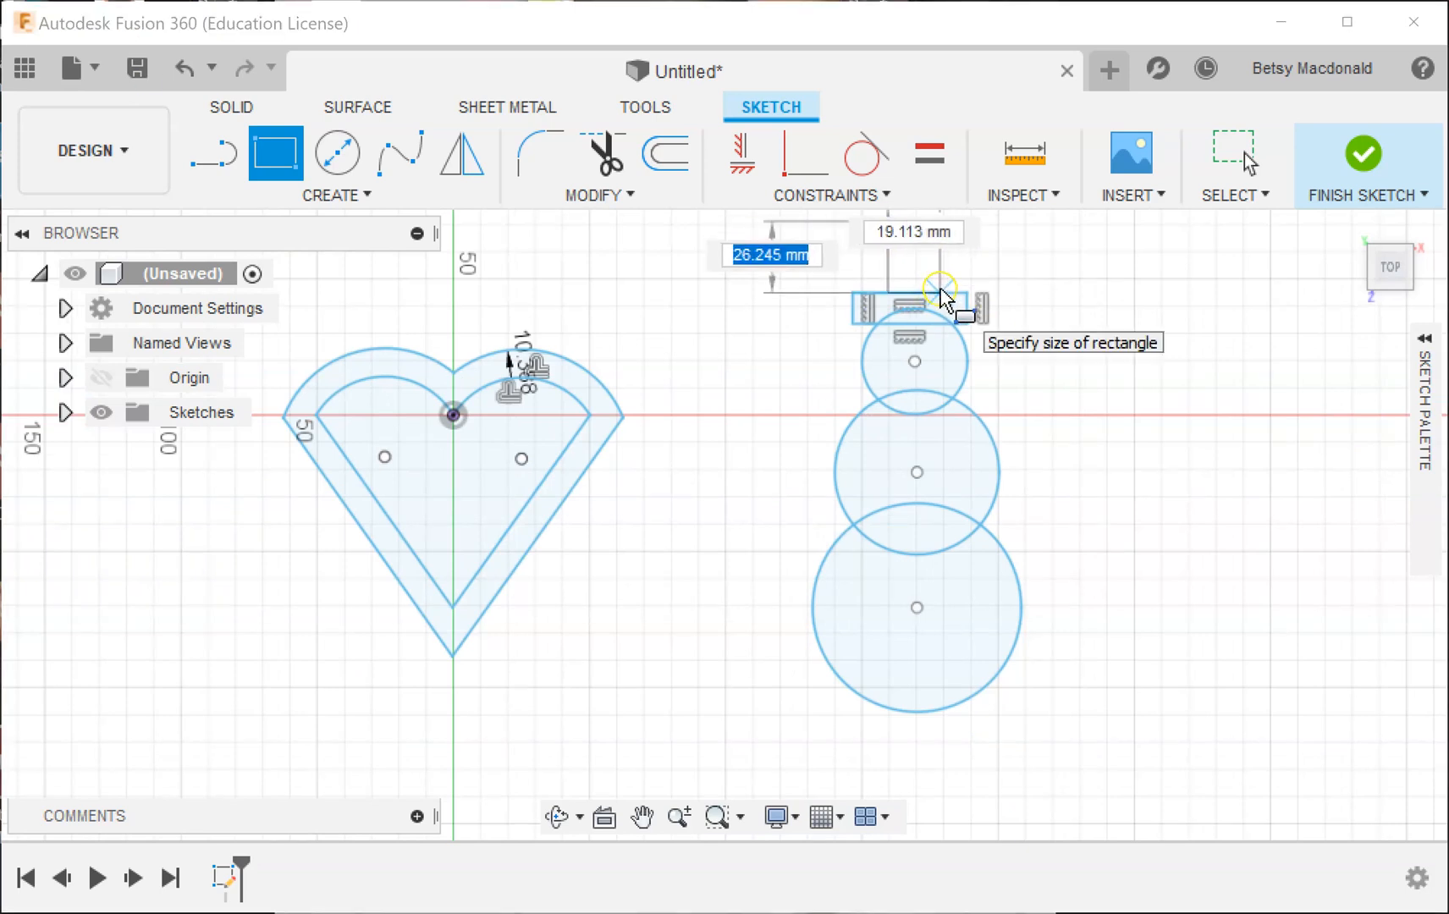
left_click(939, 292)
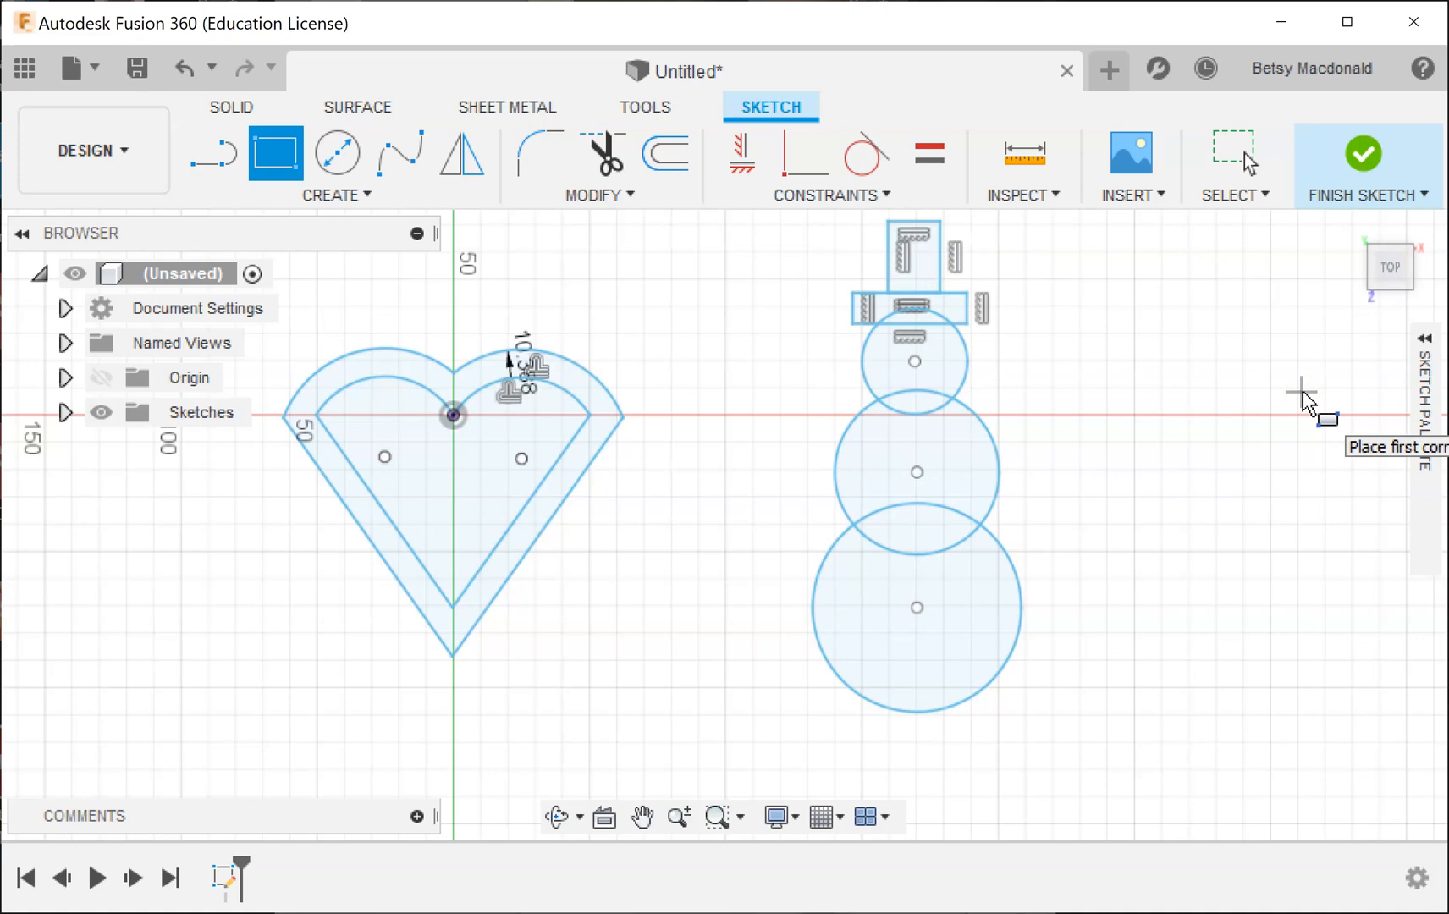
- Trim the inner lines between crown and brim and the overlapping segments between brim and head so hat and head join
middle_click_drag(1116, 440, 988, 474)
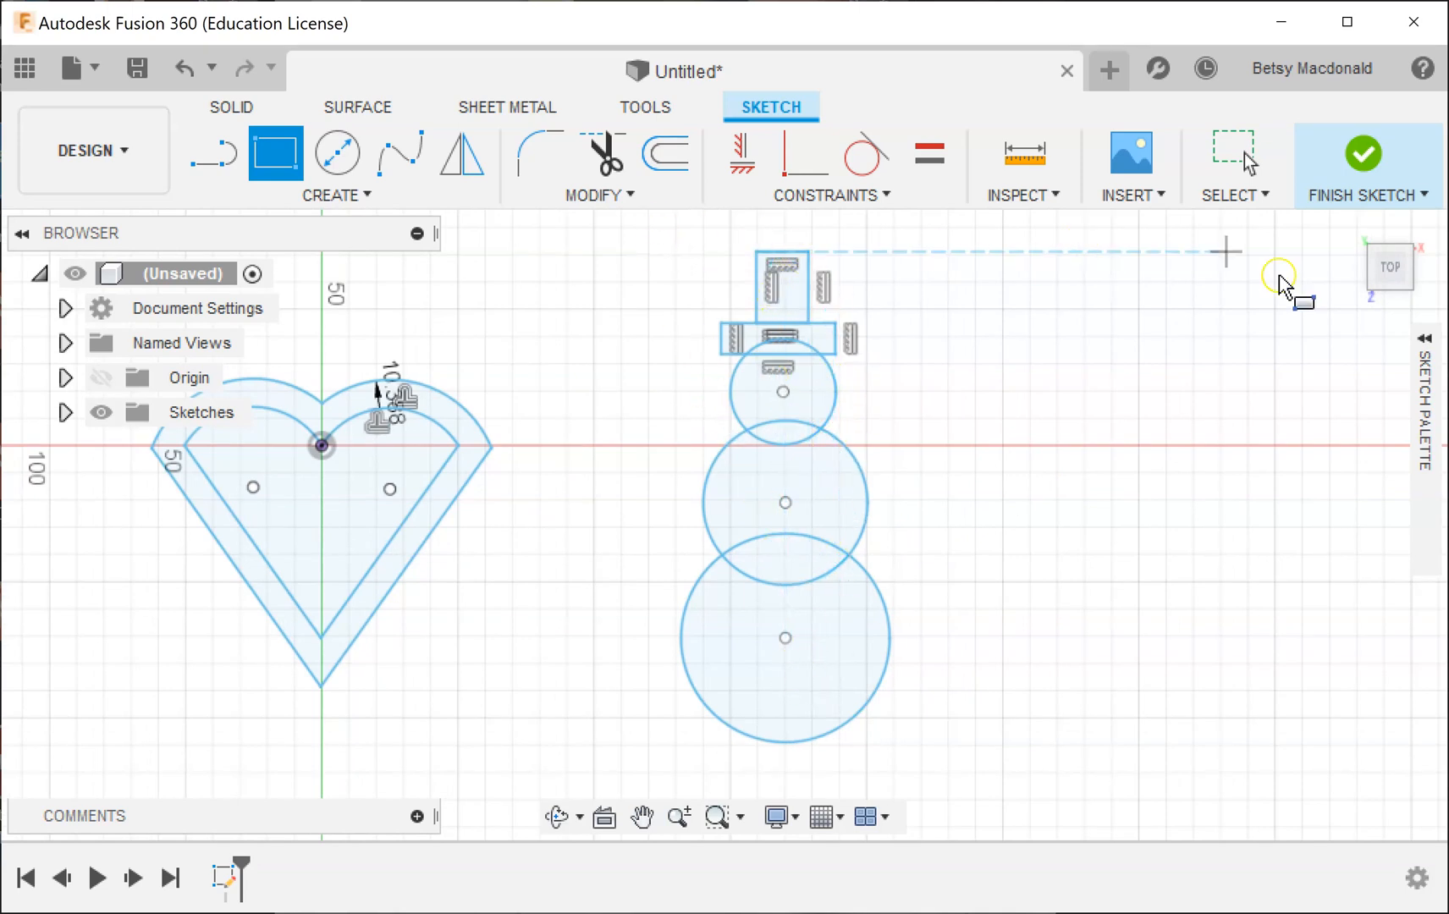
left_click(603, 161)
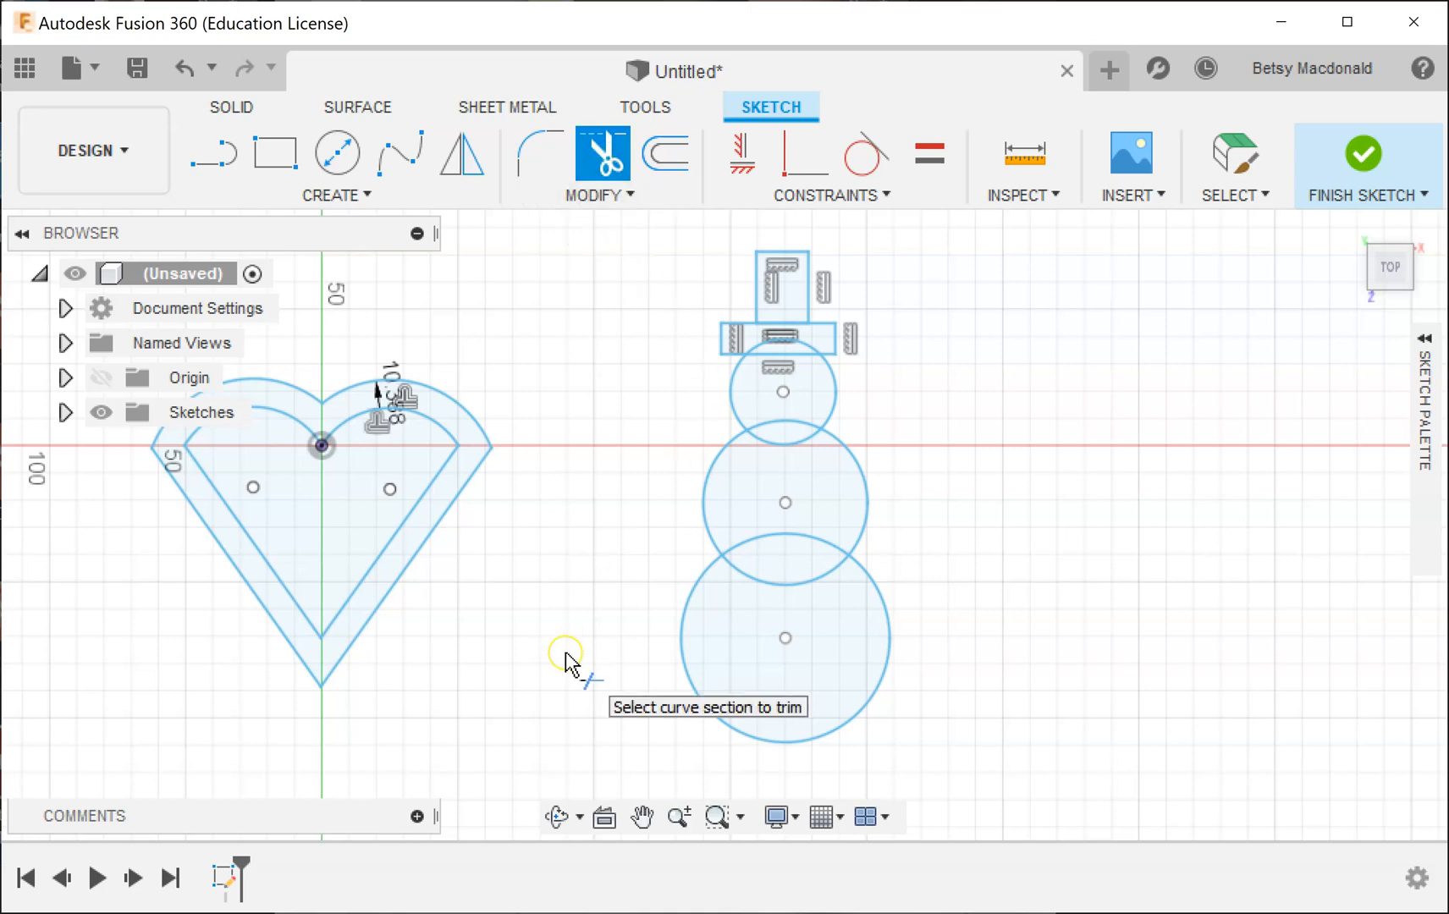
left_click(65, 412)
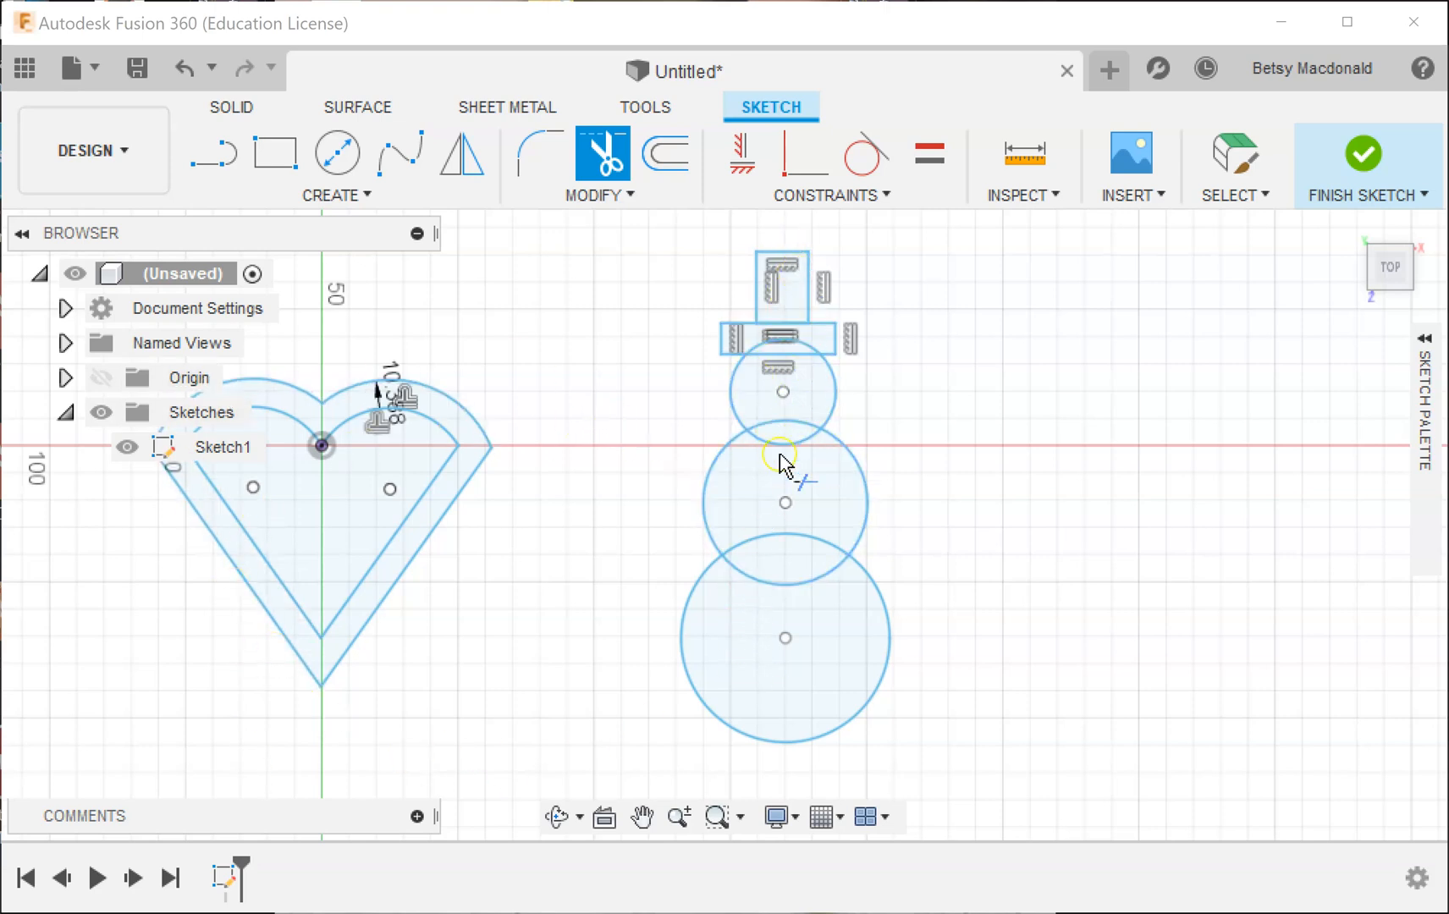
left_click(780, 325)
left_click(779, 386)
left_click(786, 323)
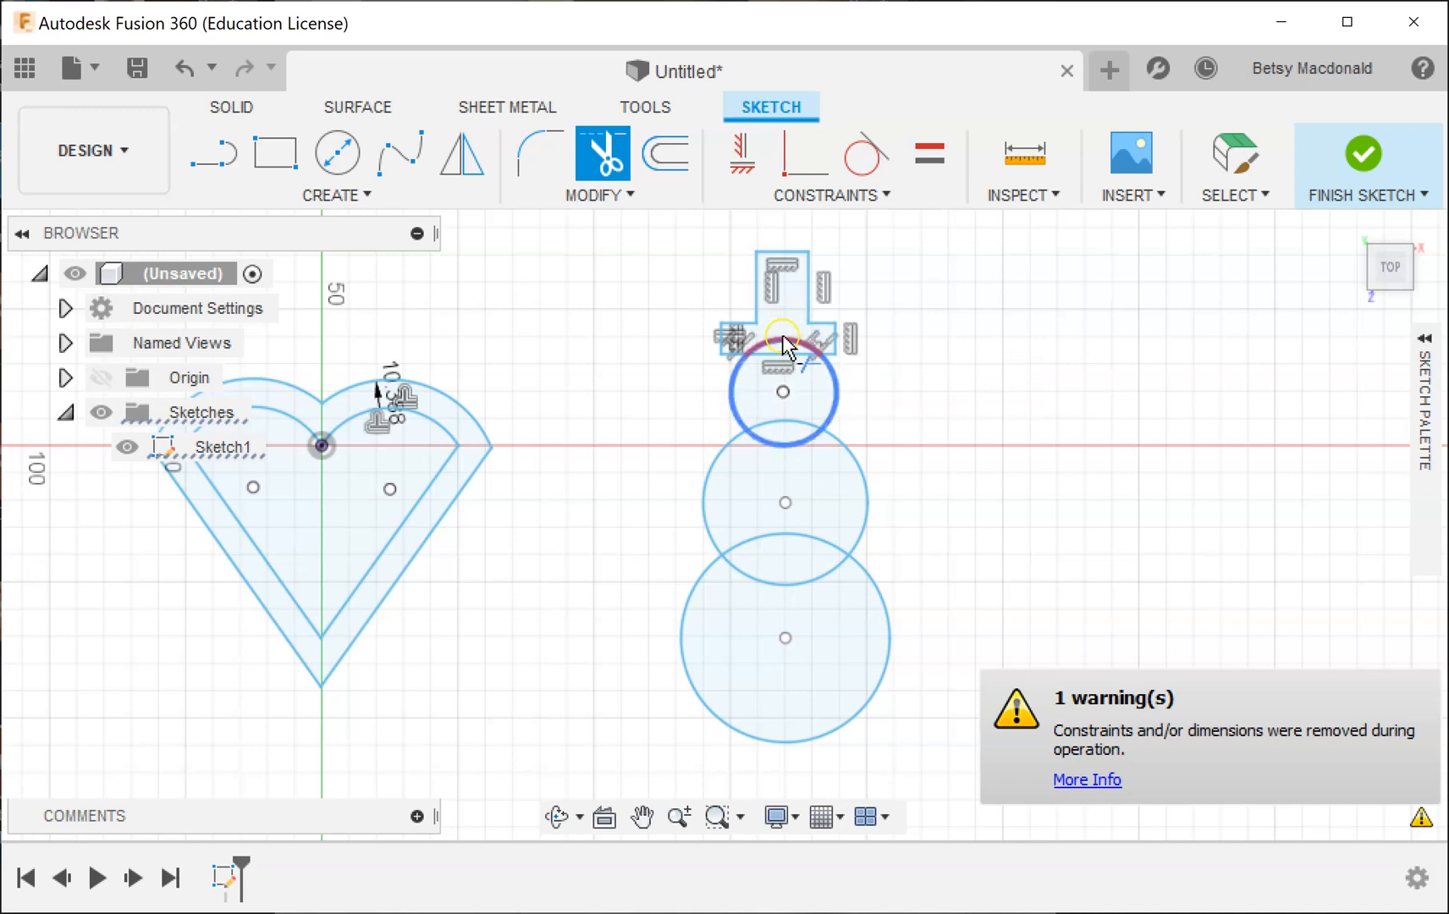
left_click(784, 342)
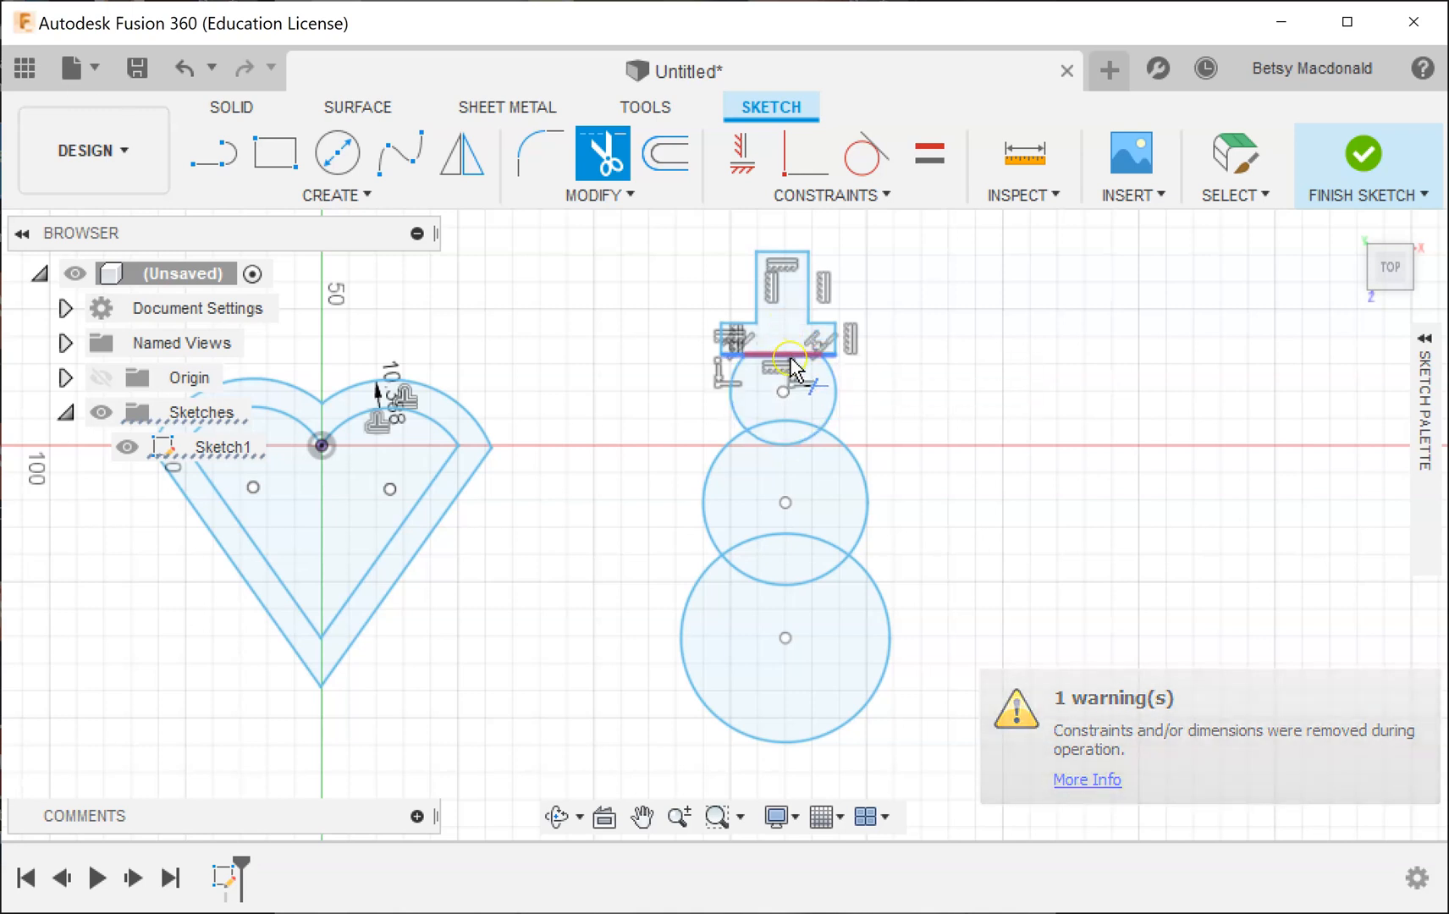
left_click(789, 359)
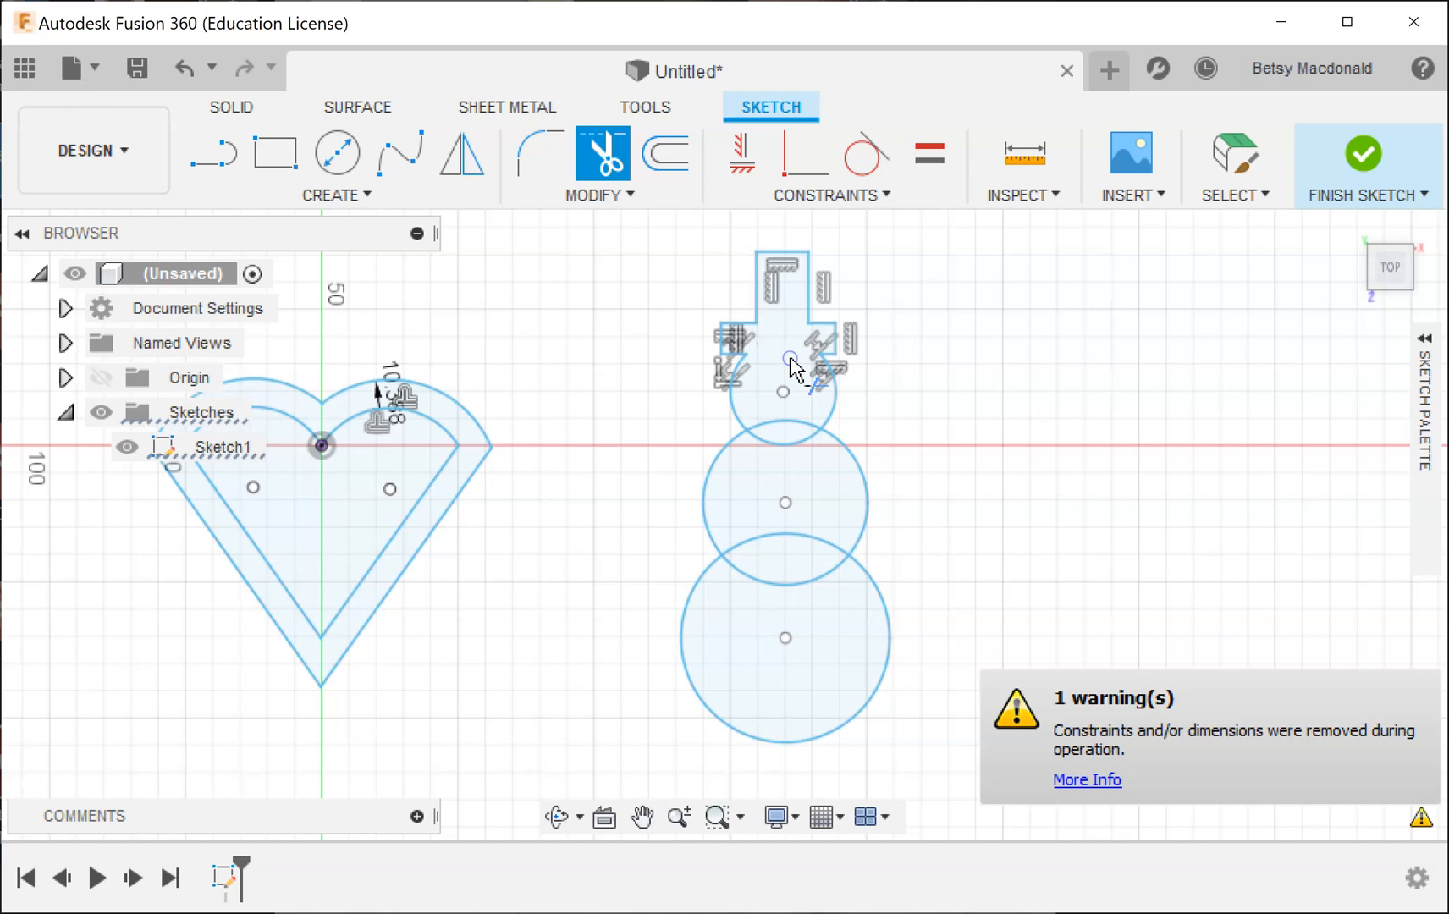
- Trim the overlapping arcs between the snowman's three circles, leaving a single outer outline
left_click(780, 430)
left_click(780, 447)
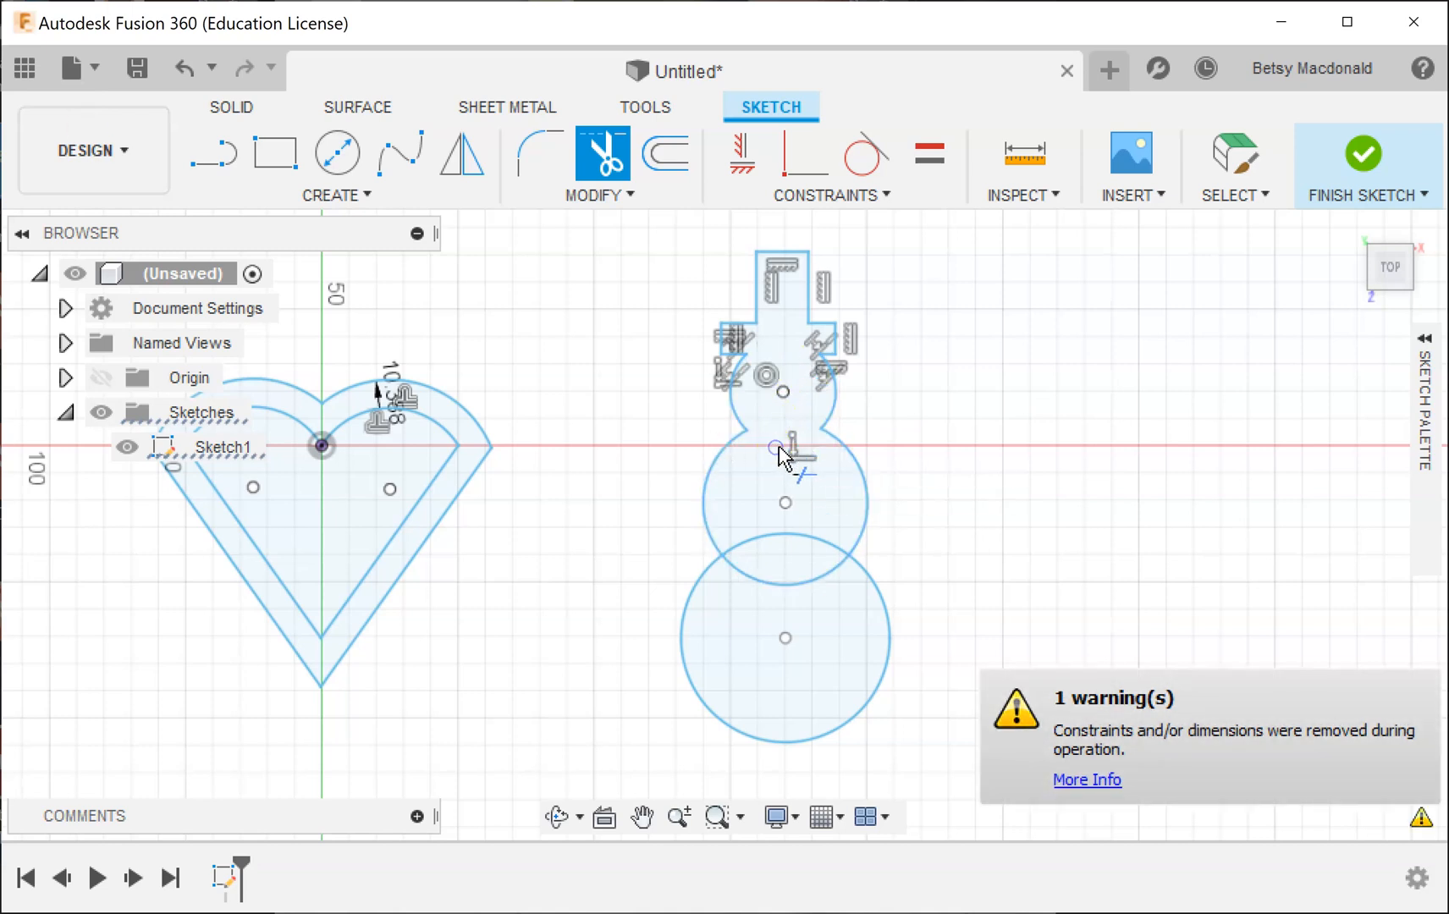
left_click(803, 550)
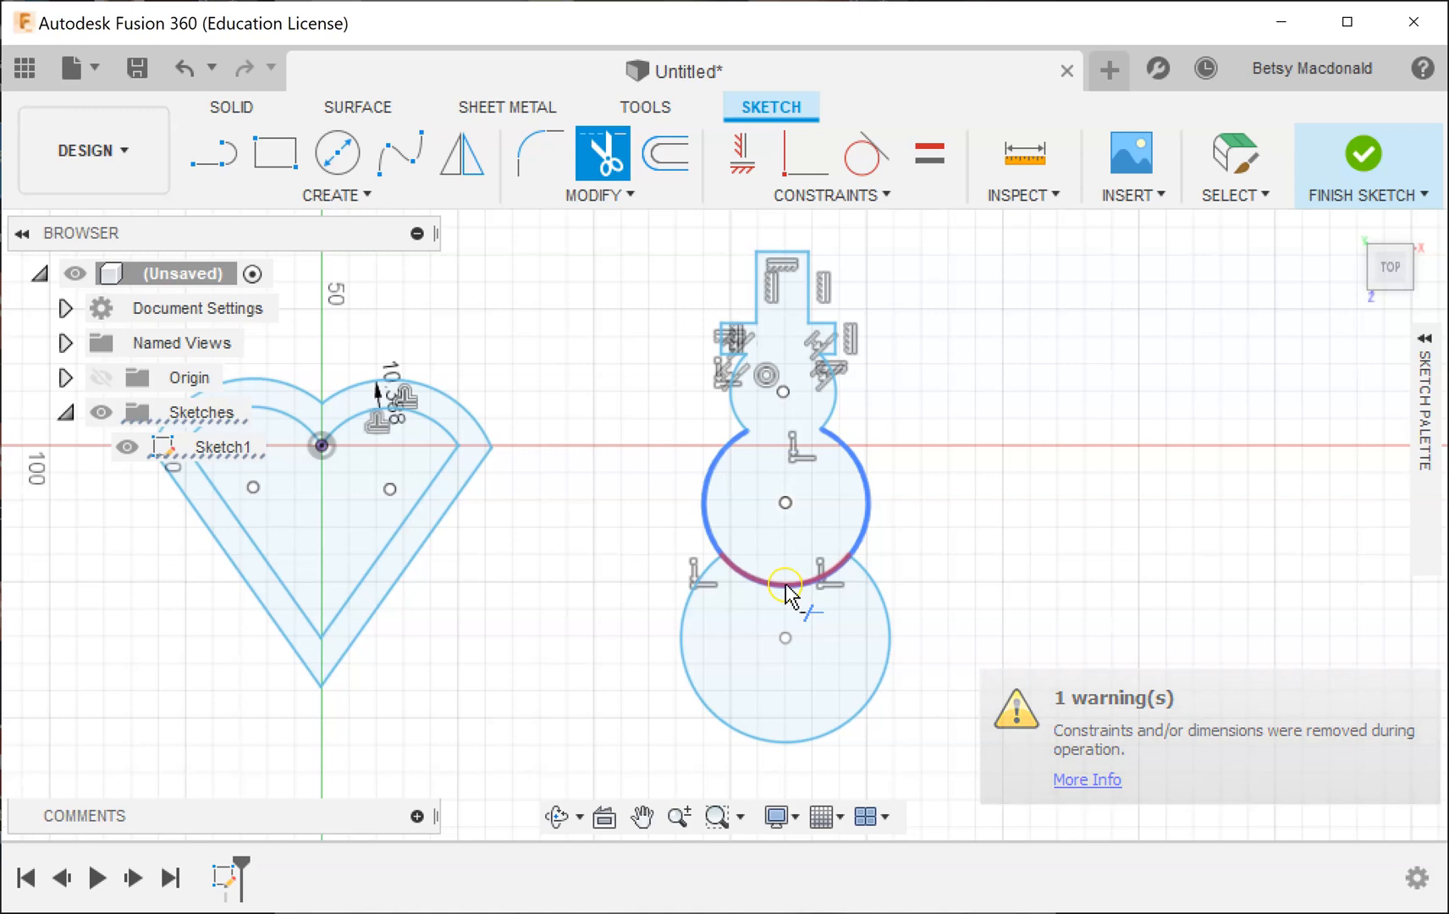
left_click(786, 584)
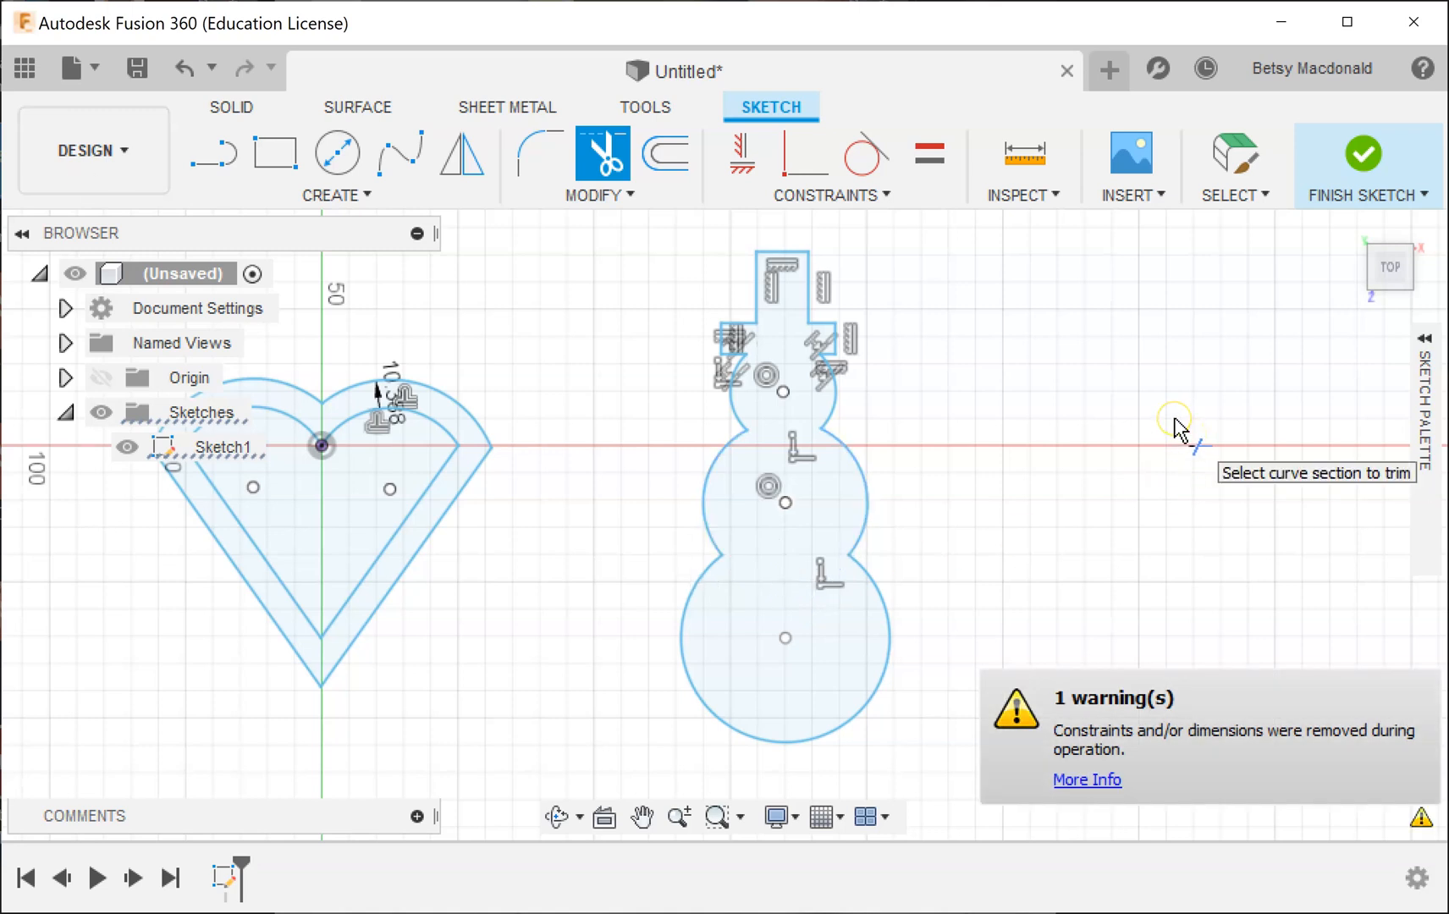
- Turn off the display of constraints in the sketch
left_click(1426, 340)
scroll(1247, 546, "down", 2)
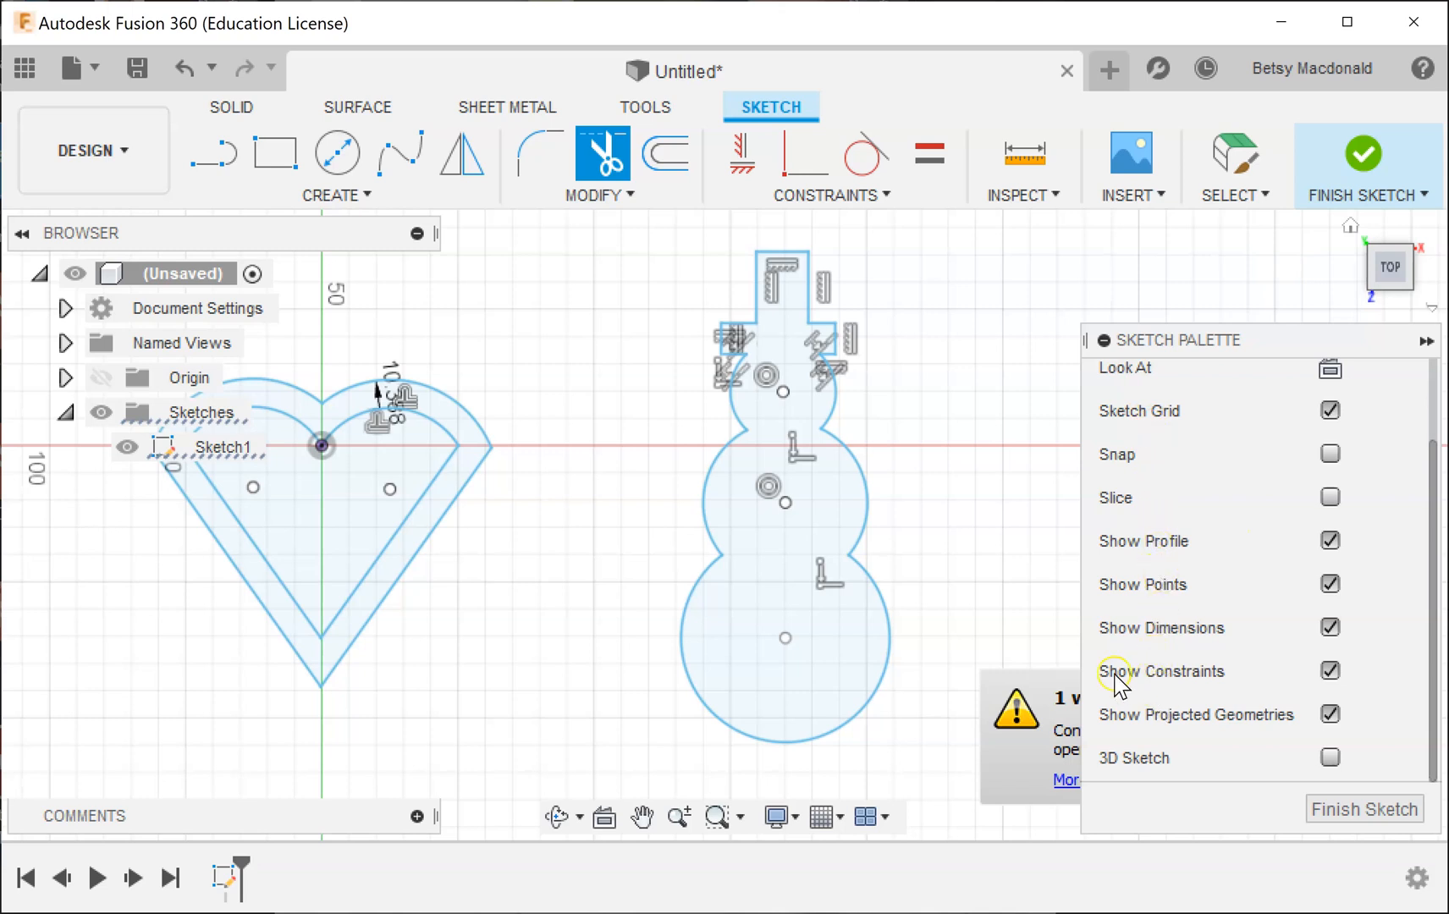
left_click(1330, 671)
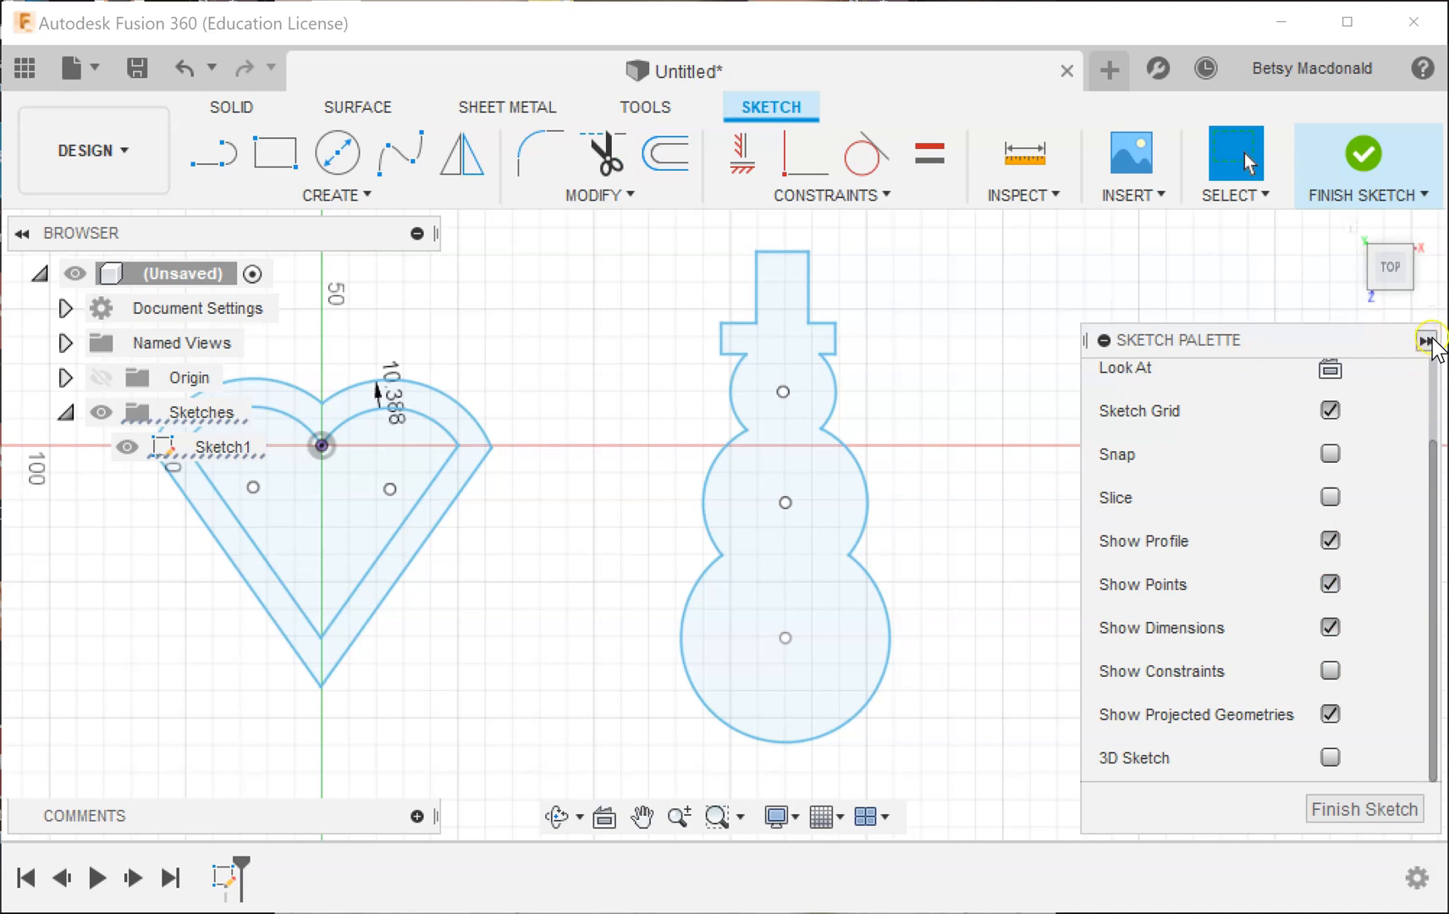
left_click(1427, 341)
middle_click_drag(1120, 442, 1119, 451)
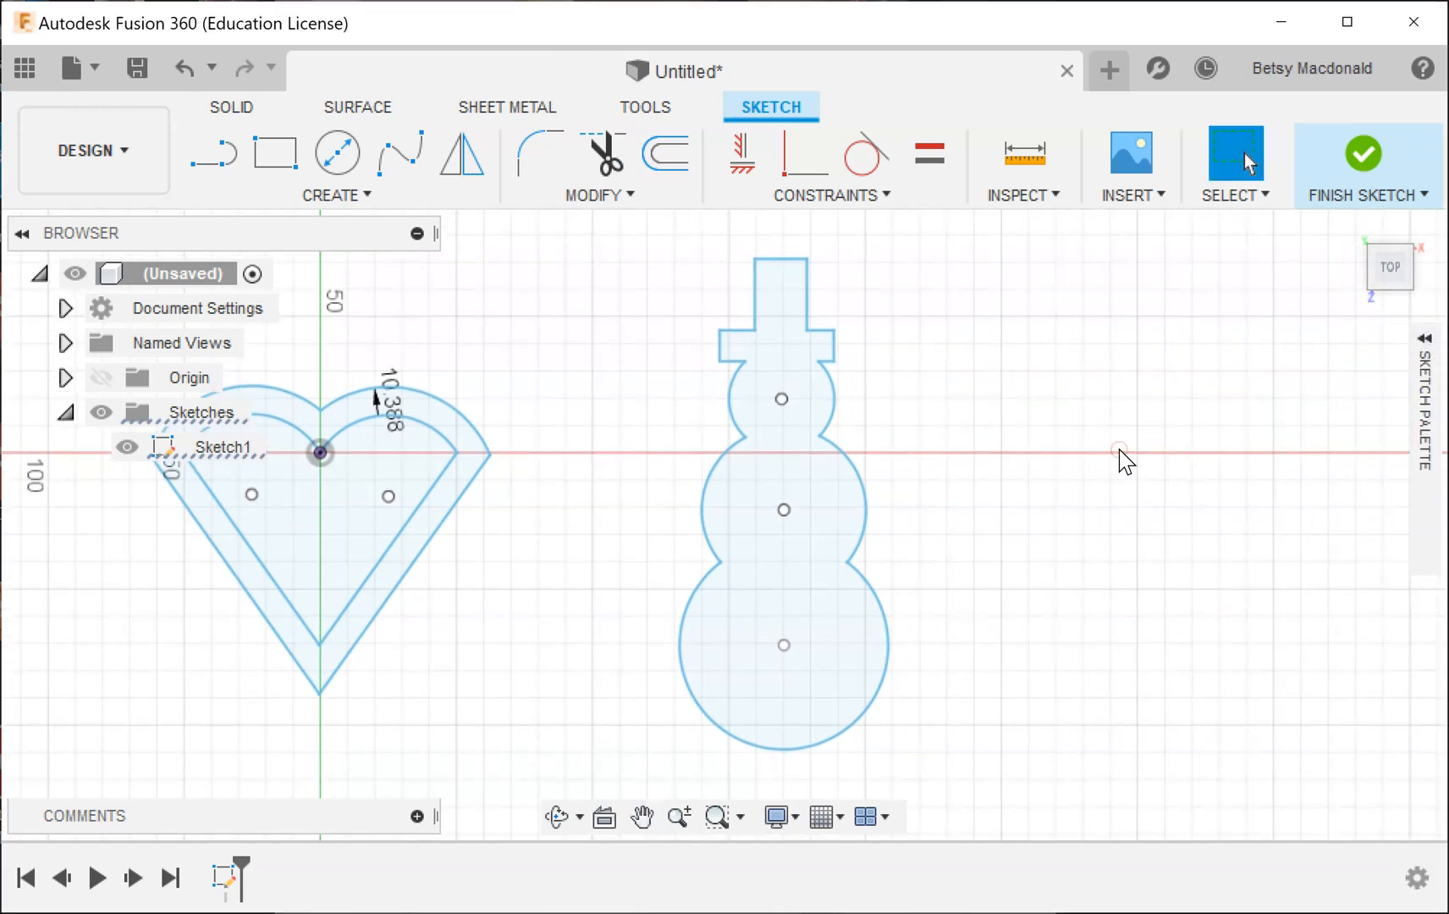
- Switch the constraint display on and back off, and hide the sketch dimensions as well
left_click(1429, 339)
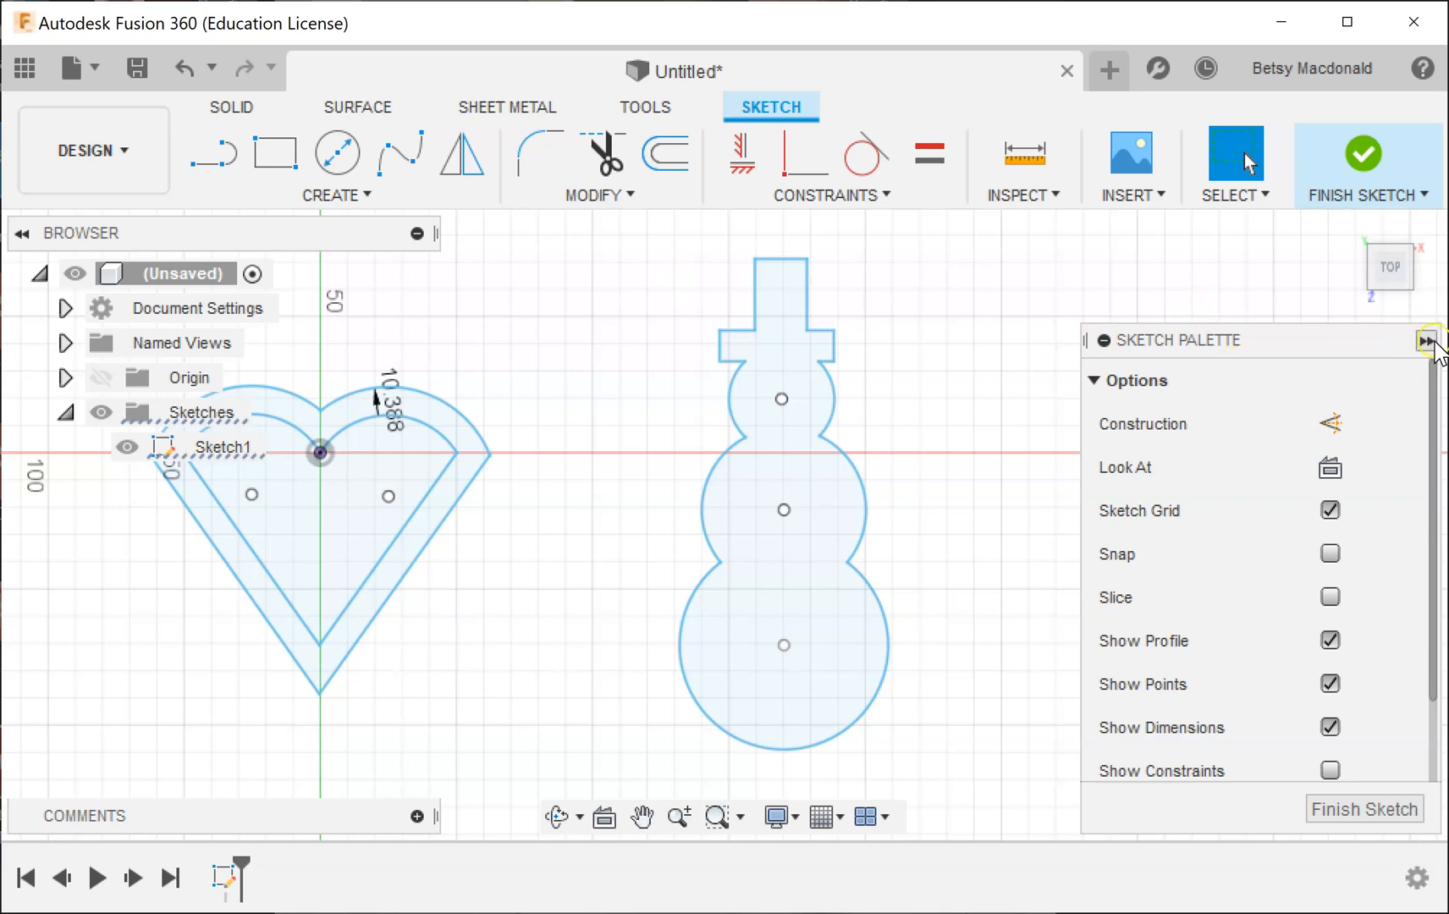
scroll(1280, 512, "down", 2)
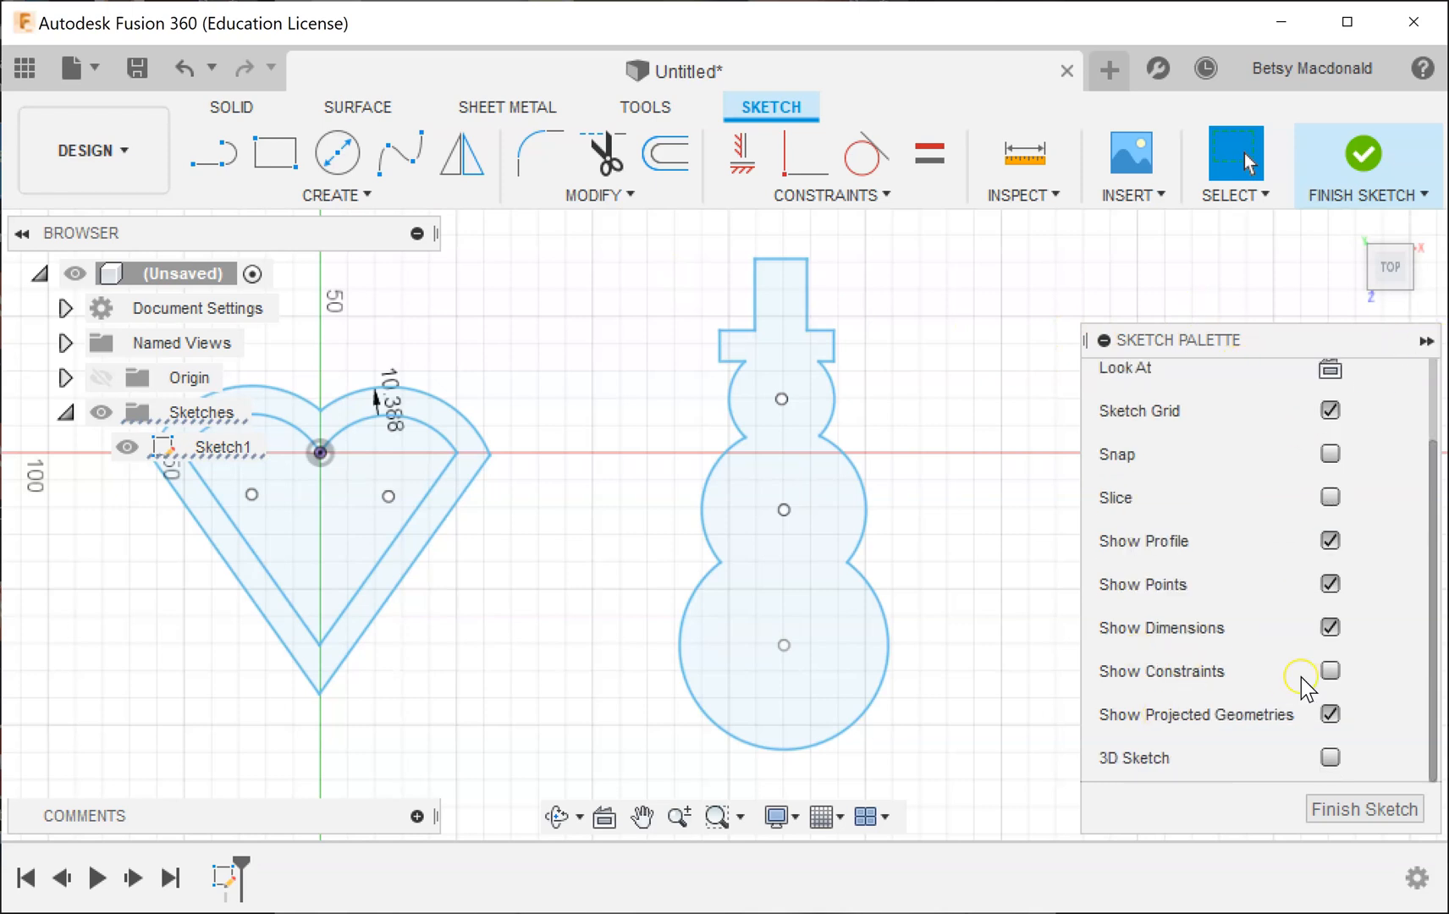
left_click(1332, 671)
left_click(1330, 671)
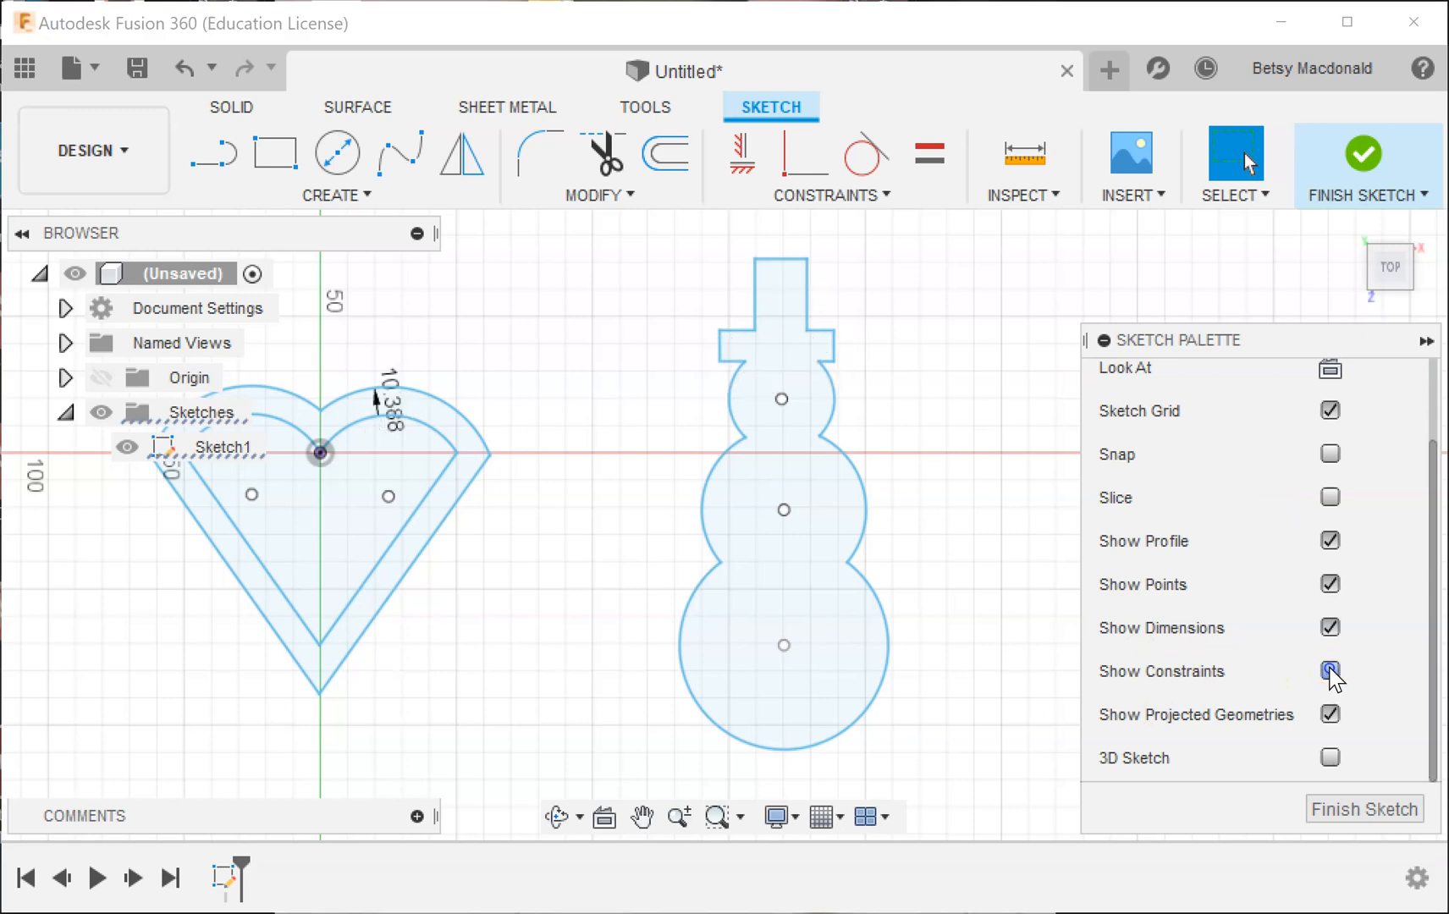
left_click(1331, 671)
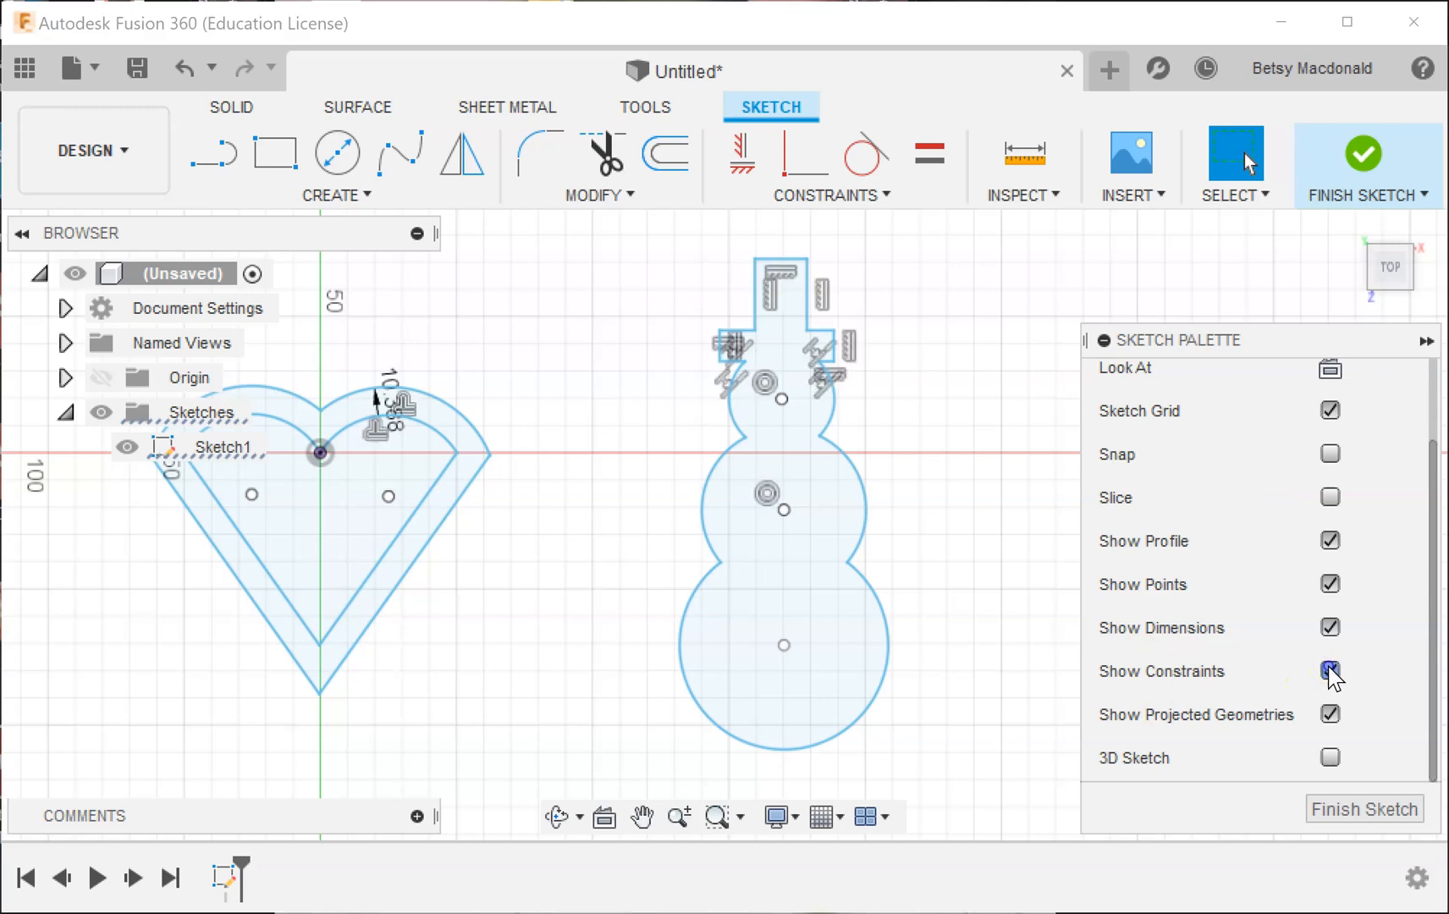
left_click(1331, 671)
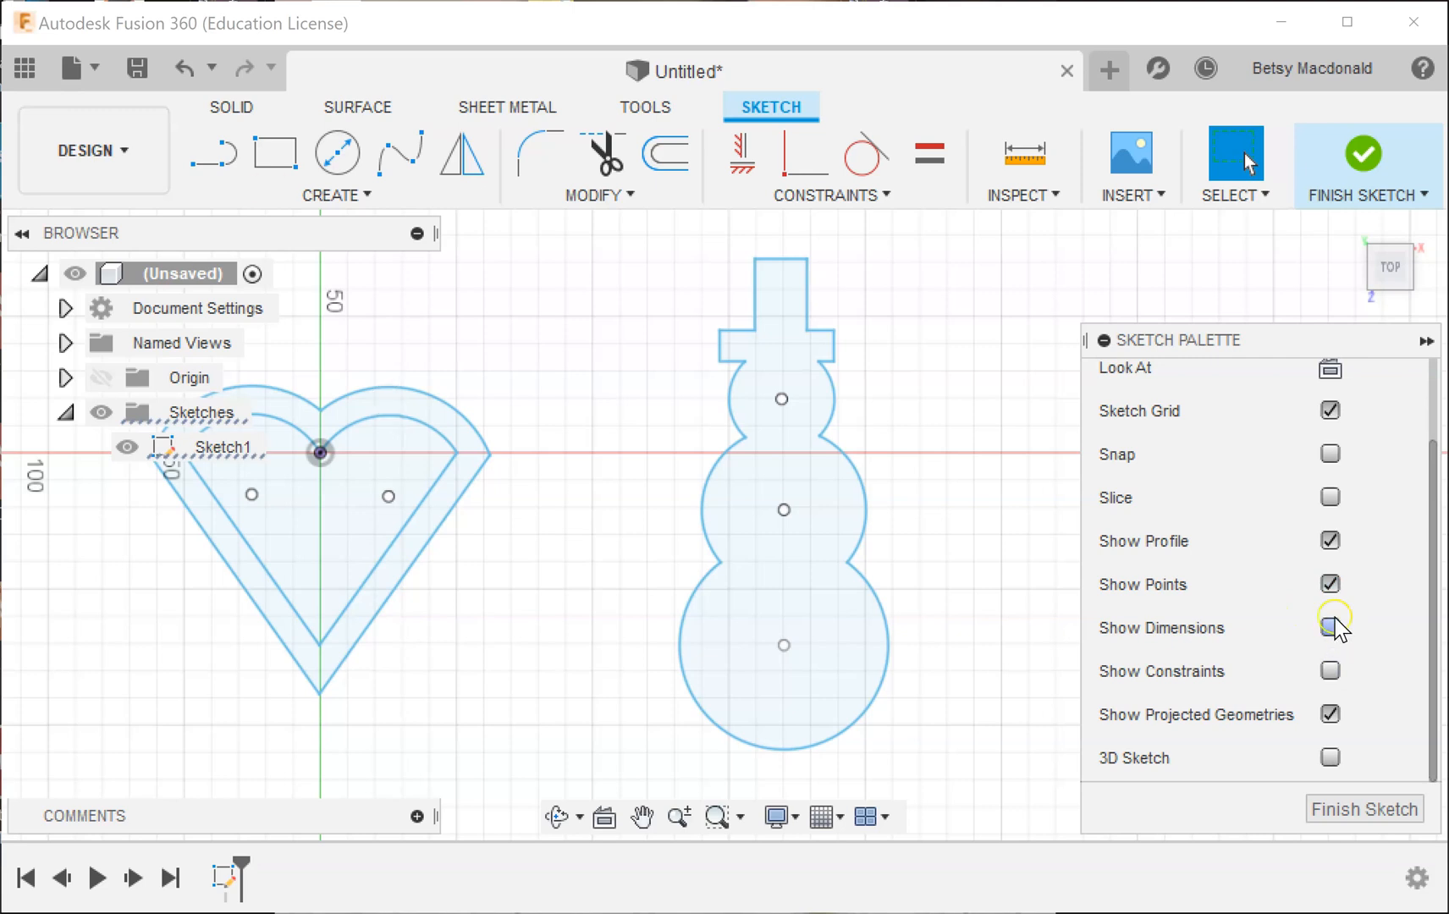
left_click(1427, 339)
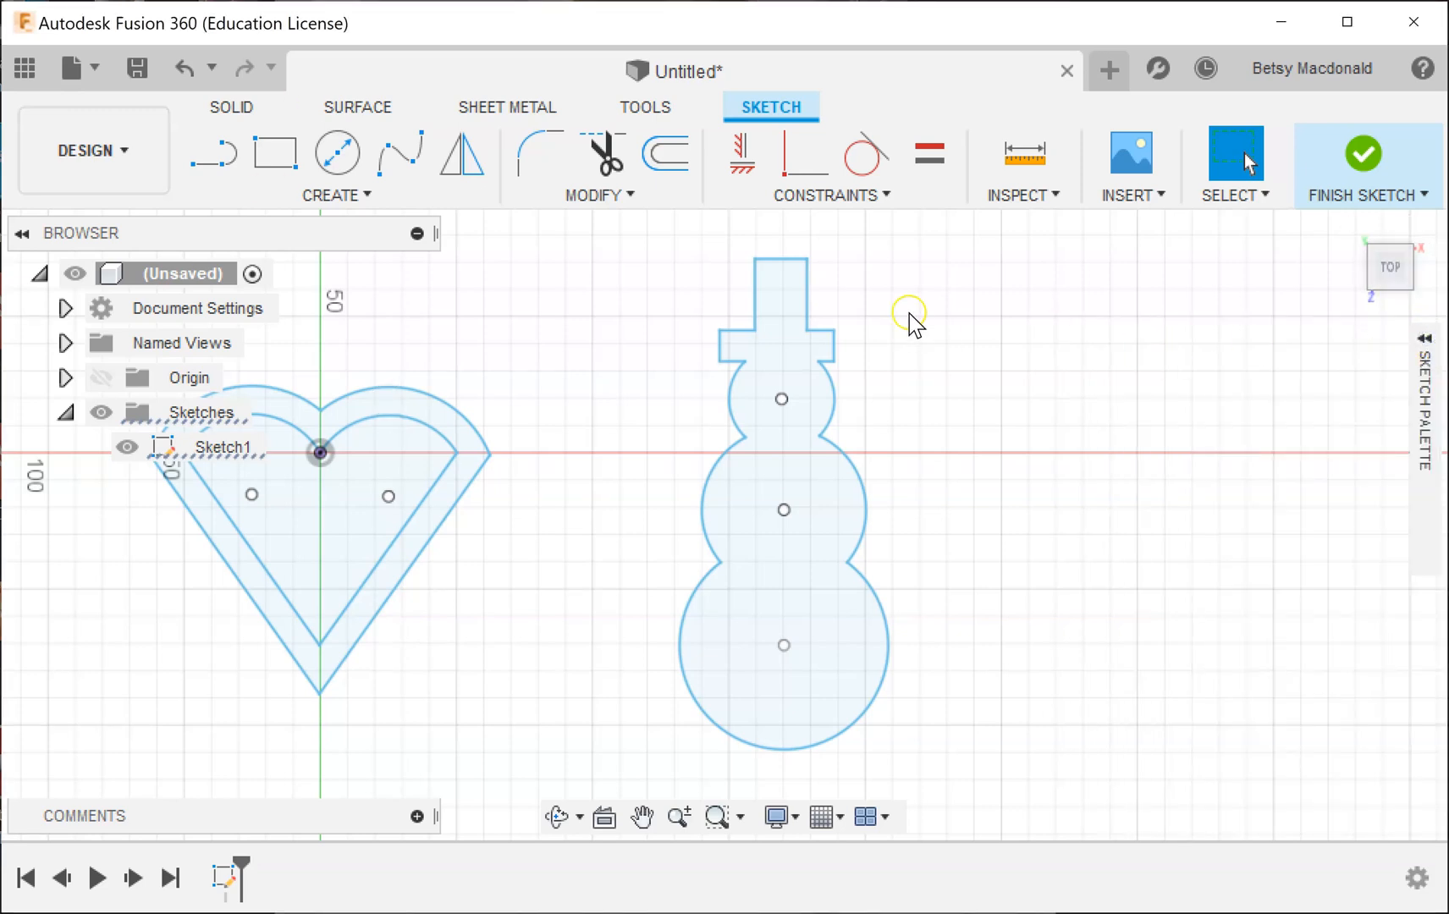
- Offset the whole snowman outline outward by about 3.8 mm, with chain selection on
left_click(675, 167)
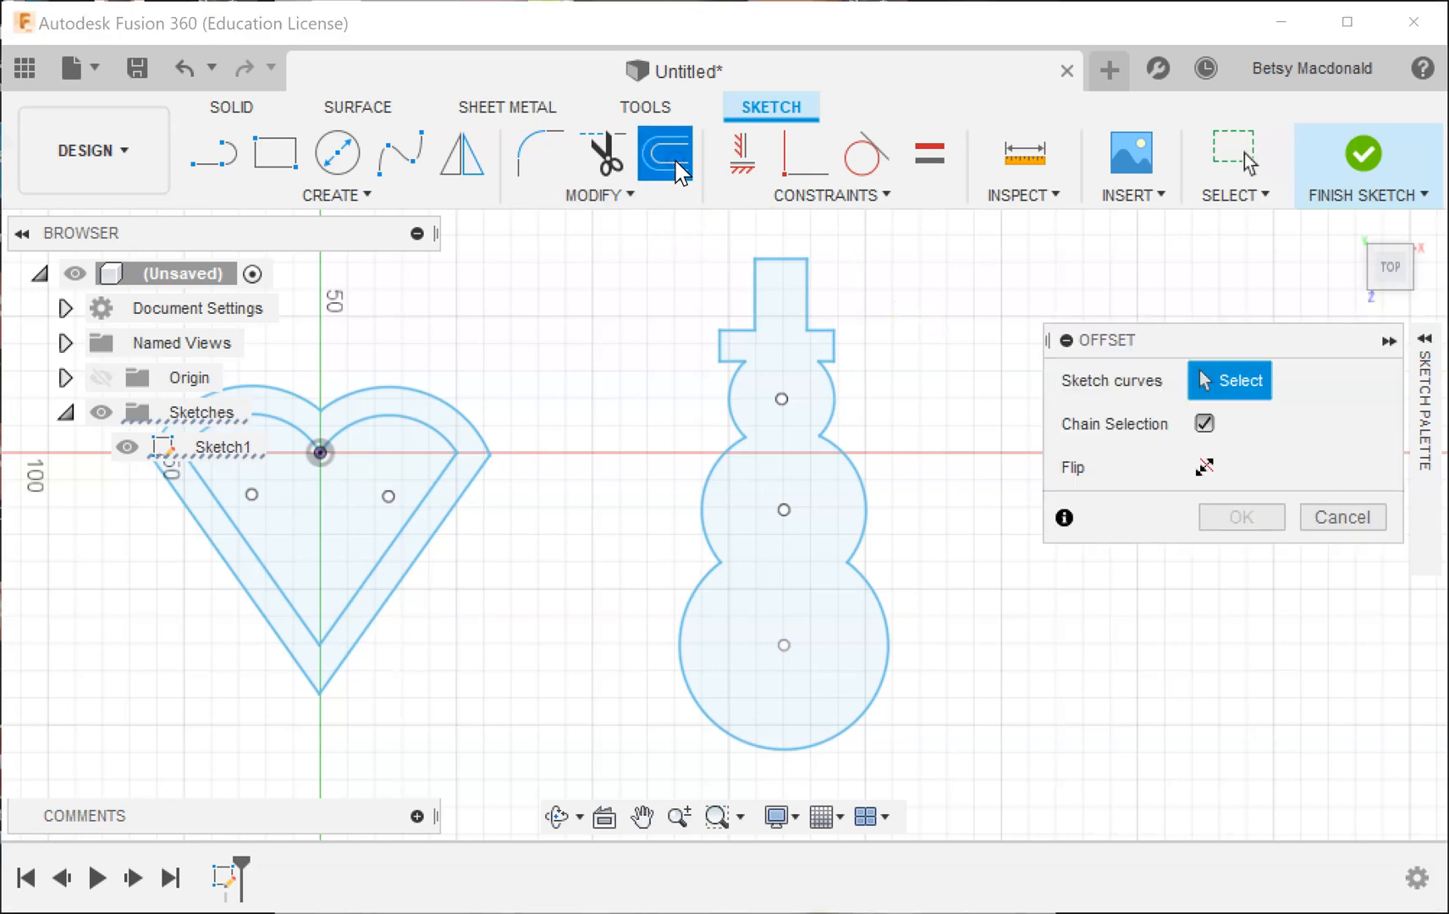
left_click(756, 302)
mouse_move(751, 299)
left_mouse_down()
mouse_move(711, 298)
mouse_move(766, 298)
mouse_move(733, 297)
mouse_move(741, 283)
left_mouse_up()
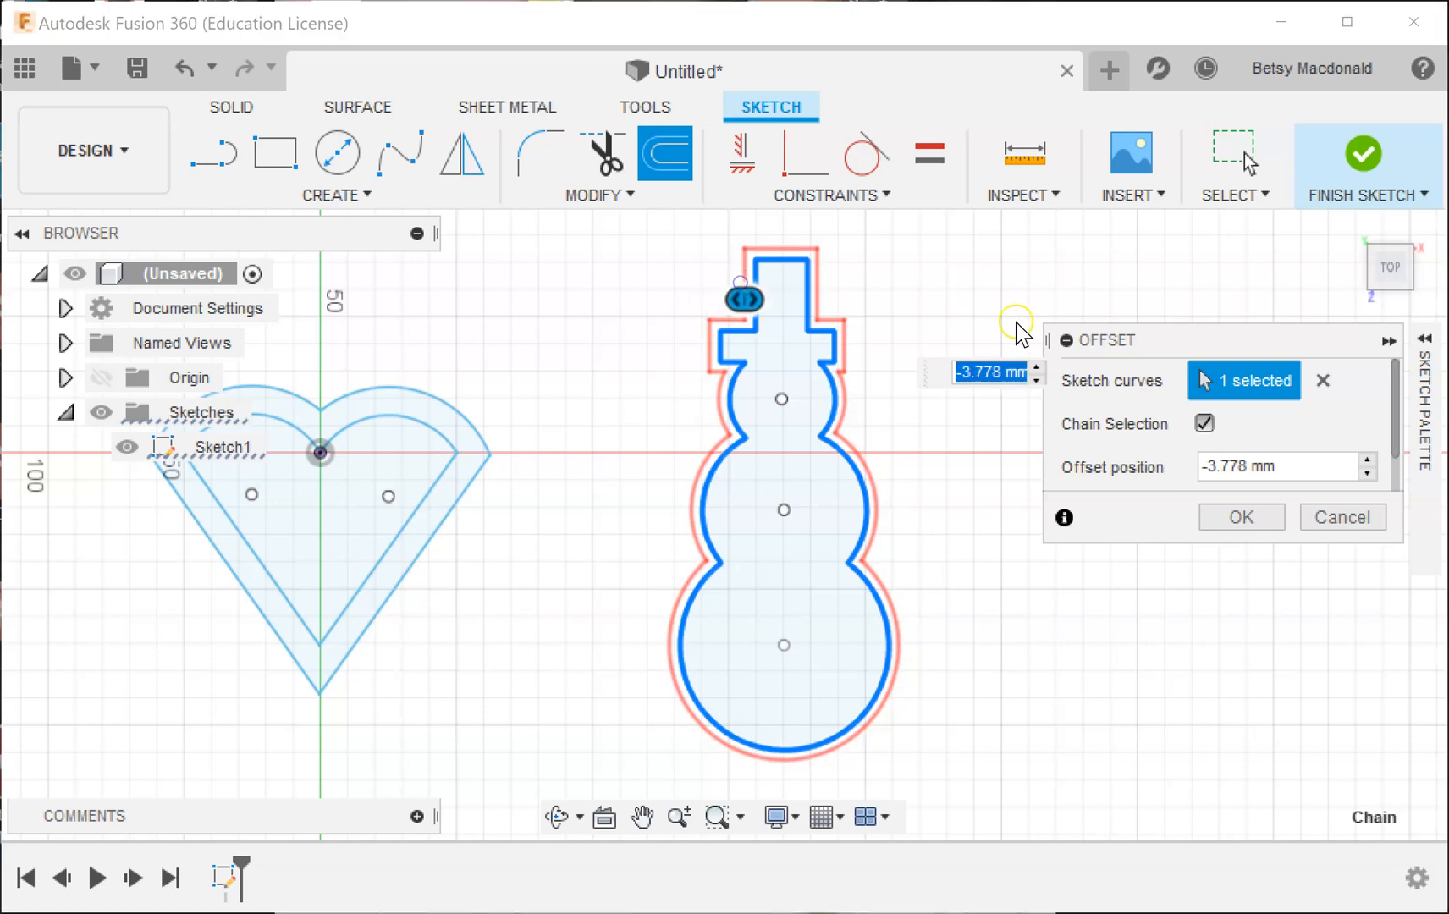
left_click(1236, 516)
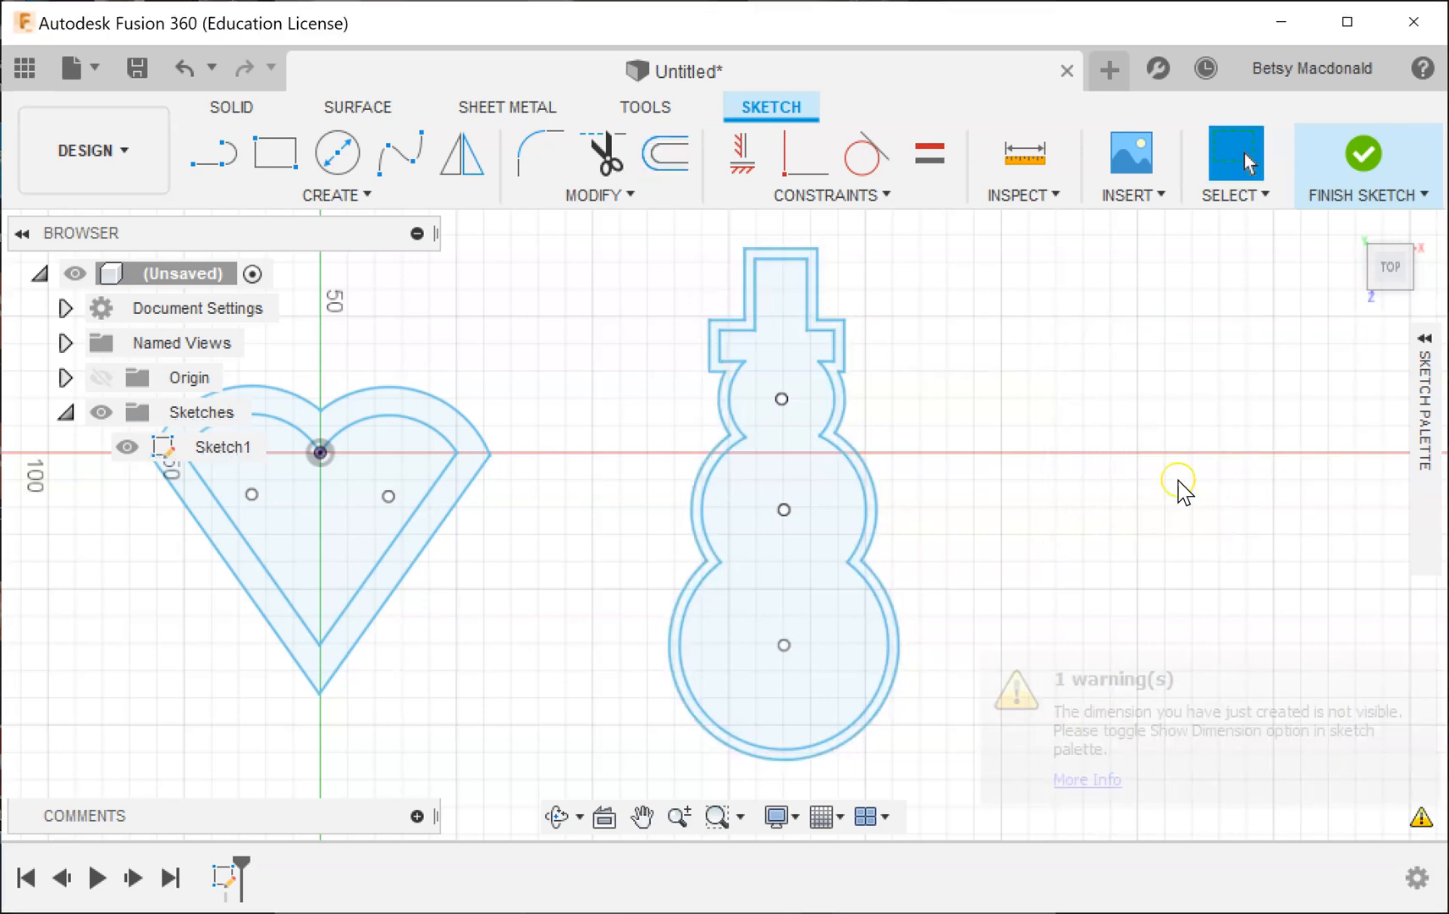
- Finish the sketch containing the heart and snowman outlines
mouse_move(984, 420)
middle_mouse_down()
mouse_move(1126, 394)
mouse_move(1159, 407)
middle_mouse_up()
left_click(980, 478)
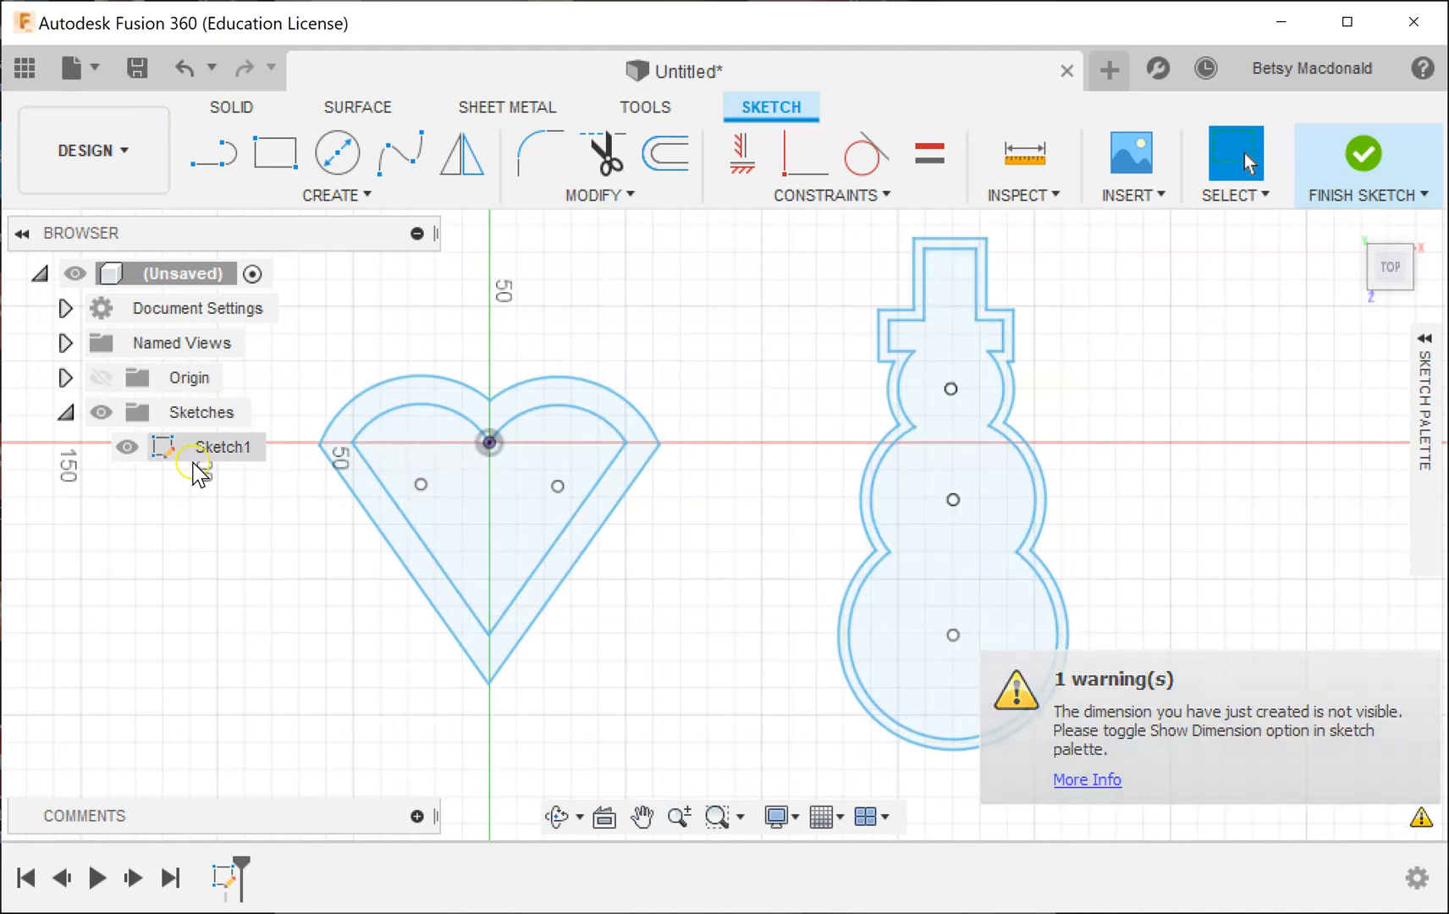
left_click(1364, 155)
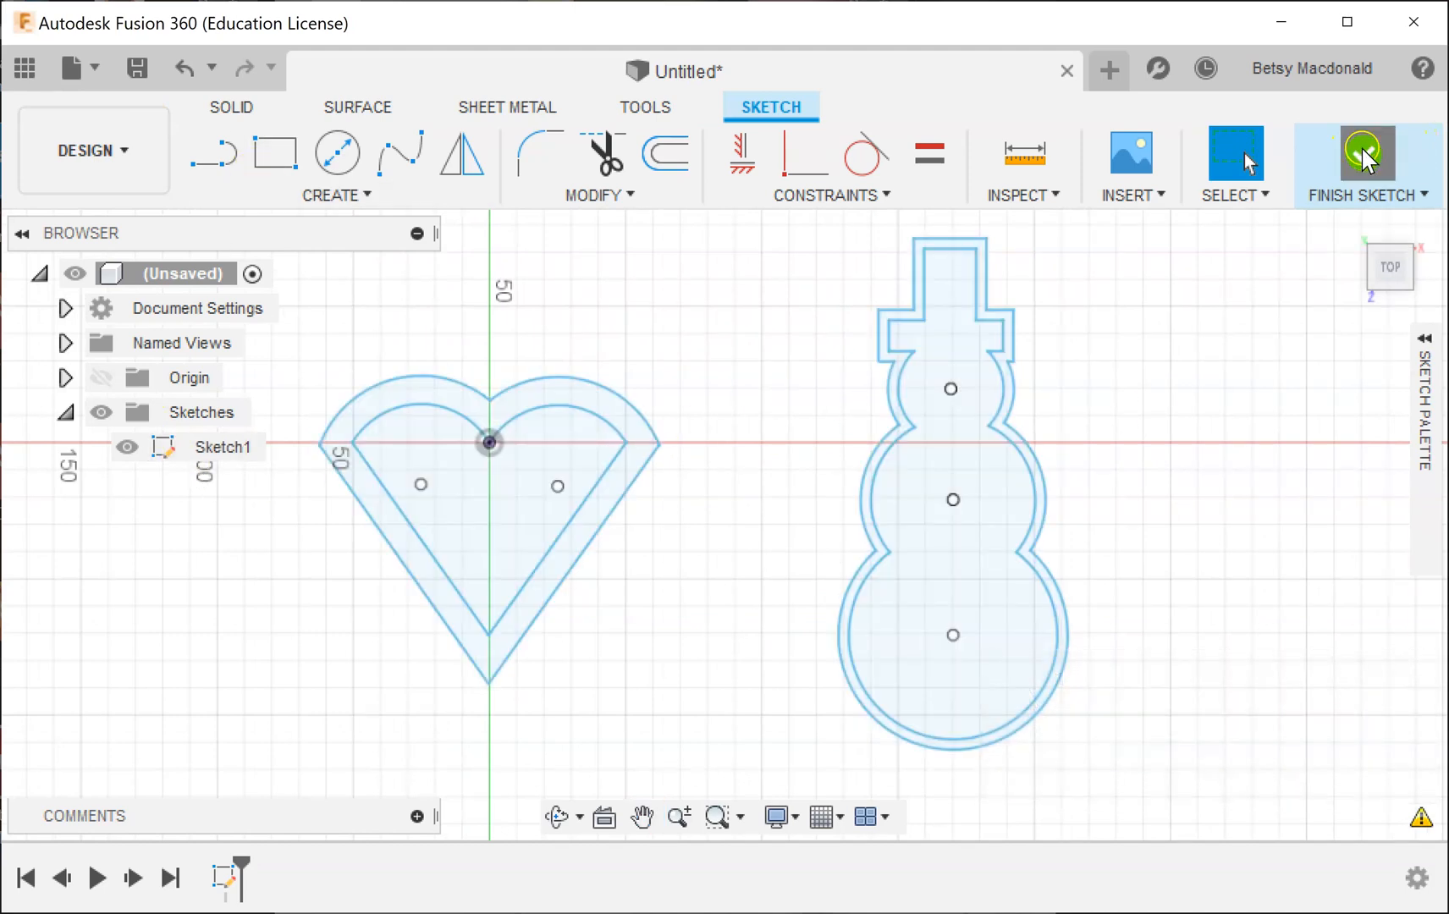
mouse_move(1125, 512)
left_mouse_down()
mouse_move(967, 411)
mouse_move(980, 375)
mouse_move(1007, 368)
left_mouse_up()
key("Escape")
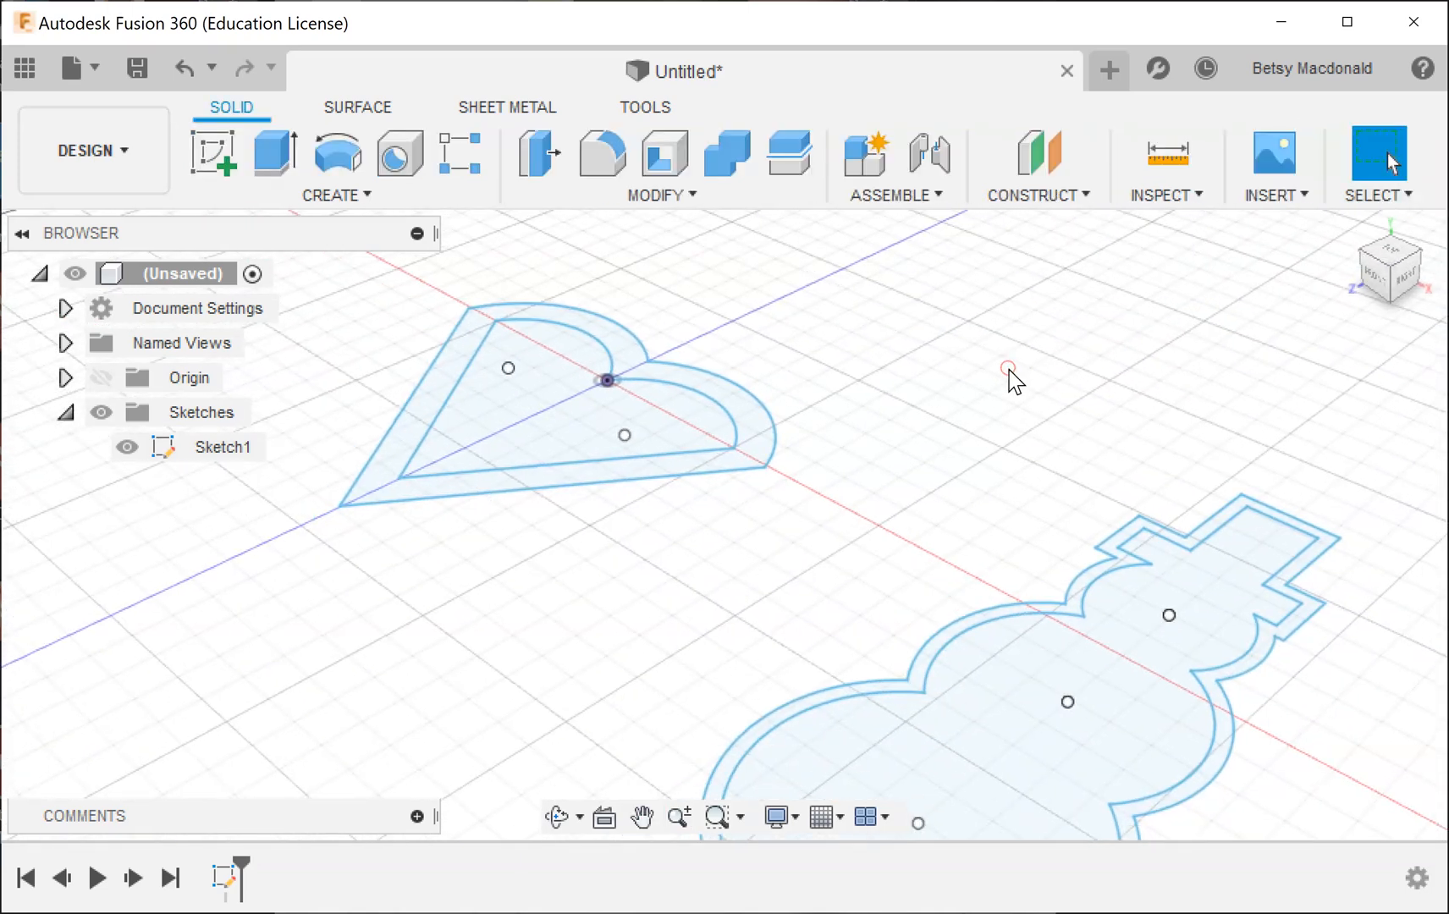
- Extrude the band between the heart's inner and outer outlines upward 40 mm as a new body
left_click(275, 154)
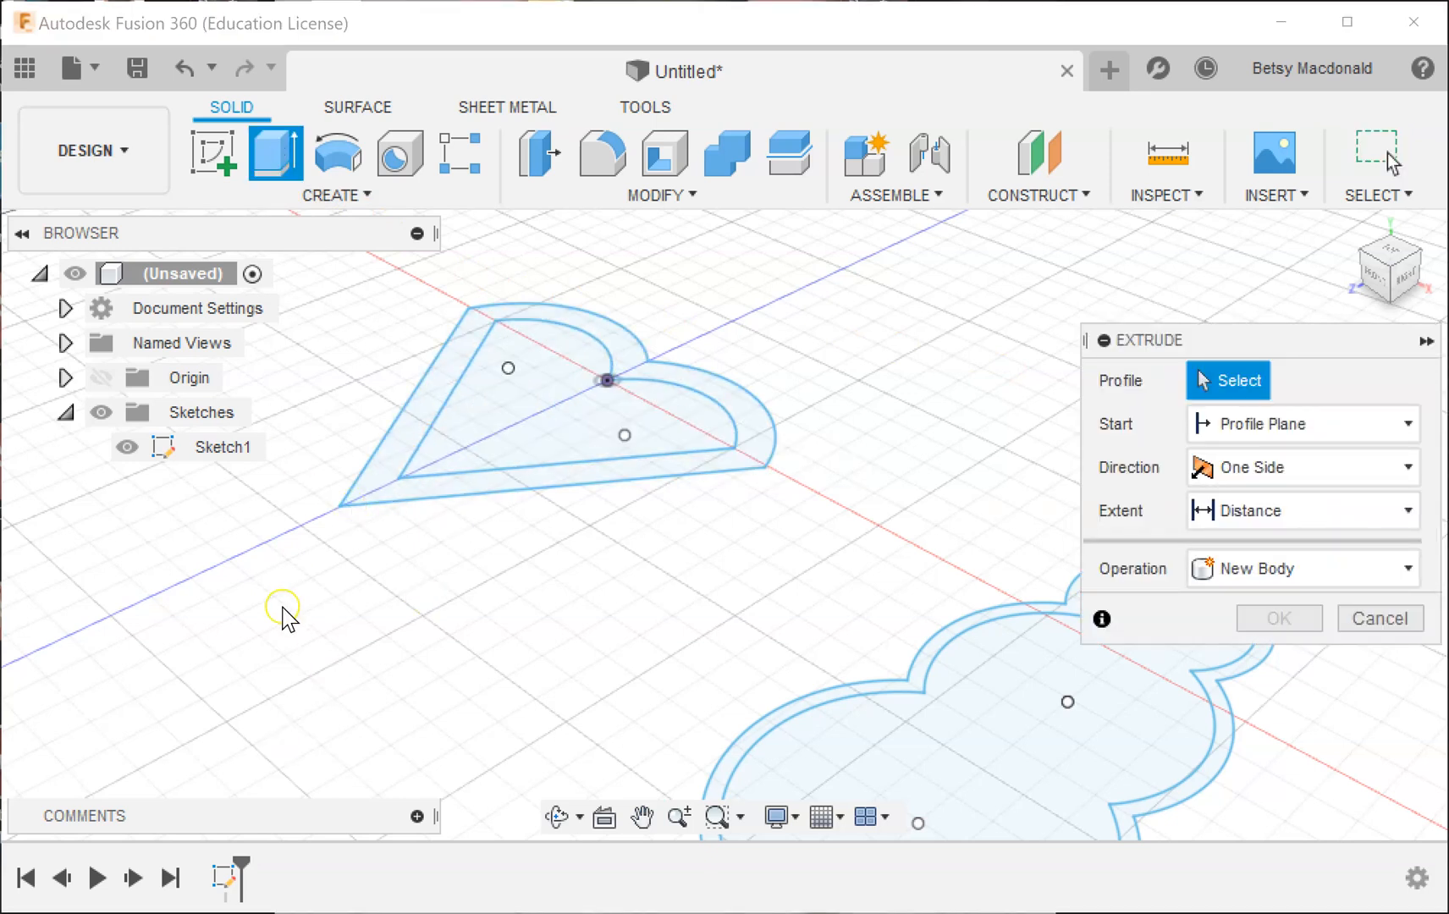
left_click(423, 410)
left_click_drag(531, 434, 512, 301)
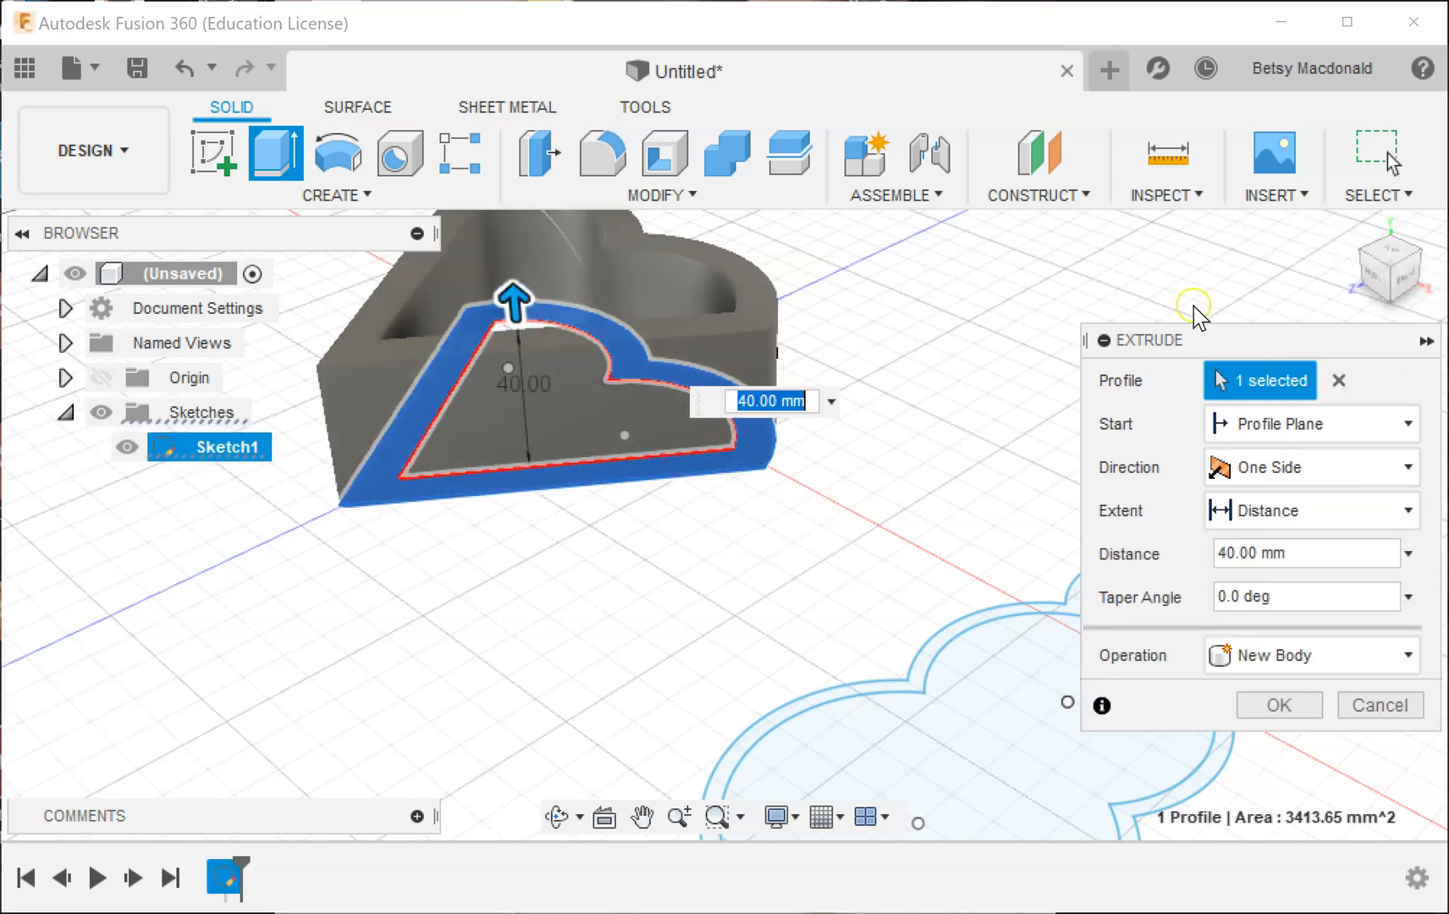
left_click(1279, 706)
- Expand the list of bodies and highlight the extruded heart's body, Body1, to identify it
middle_click_drag(981, 408, 1019, 472)
mouse_move(1382, 258)
middle_mouse_down("shift")
mouse_move(1364, 320)
mouse_move(1352, 317)
middle_mouse_up("shift")
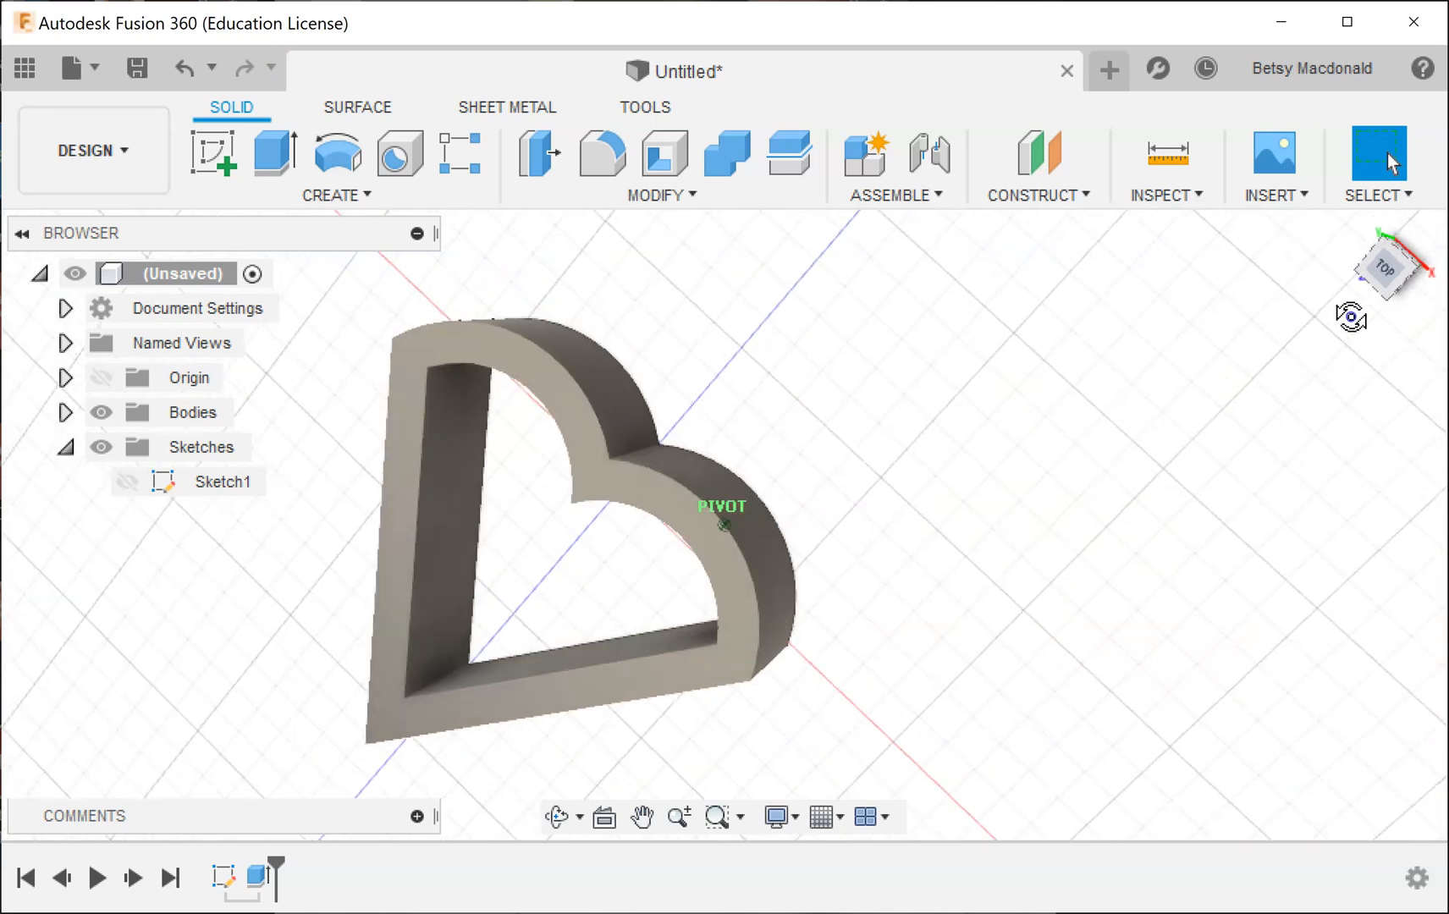
left_click_drag(1352, 317, 1351, 296)
middle_click_drag(1117, 531, 960, 397)
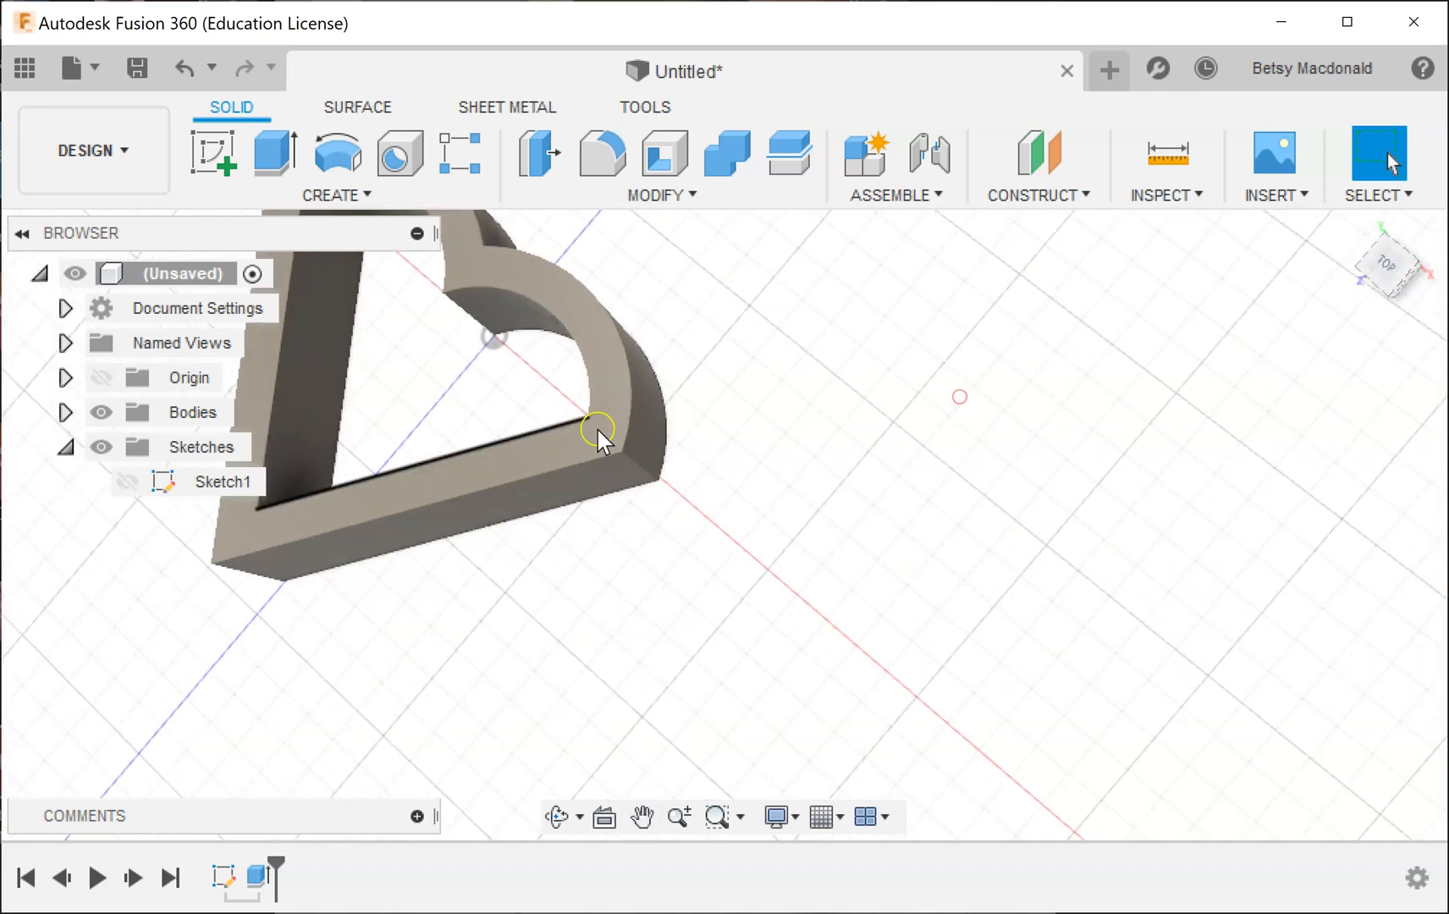
left_click(65, 412)
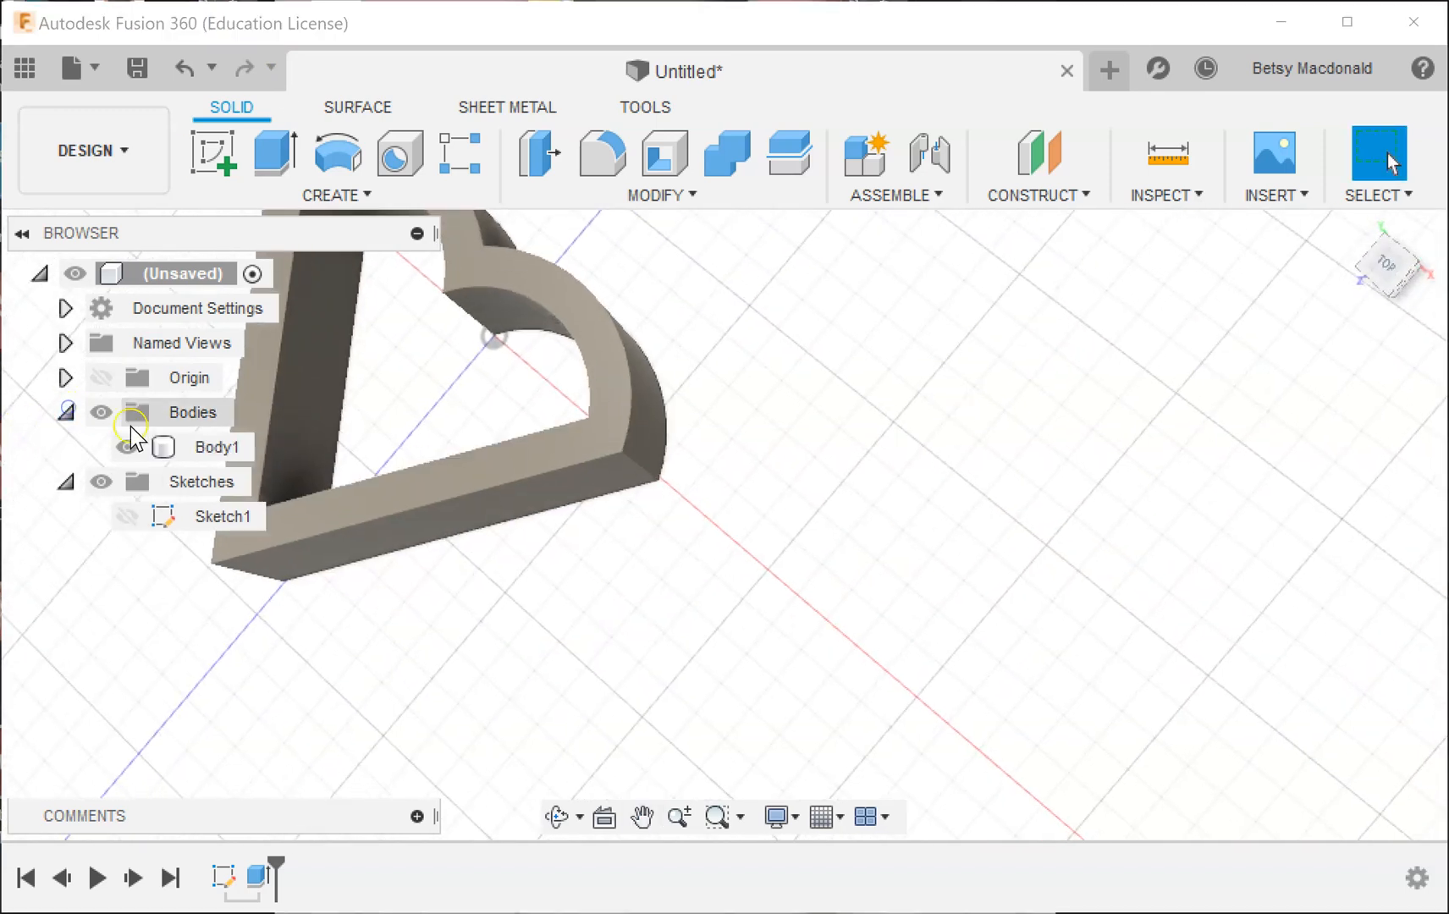
left_click(201, 449)
left_click(1096, 457)
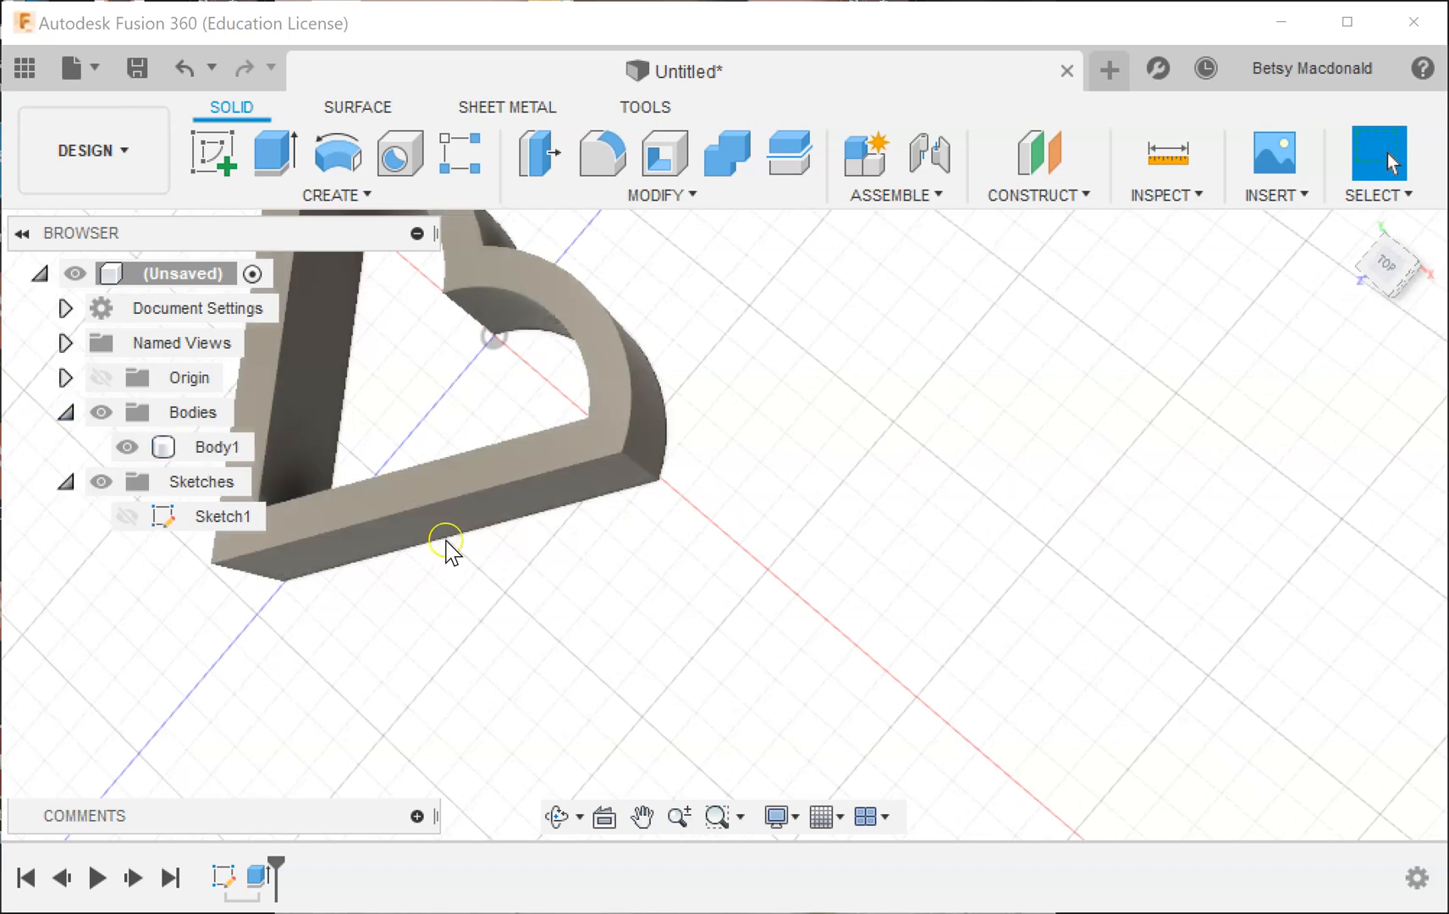
- Show the hidden Sketch1 and hide it again
left_click(127, 525)
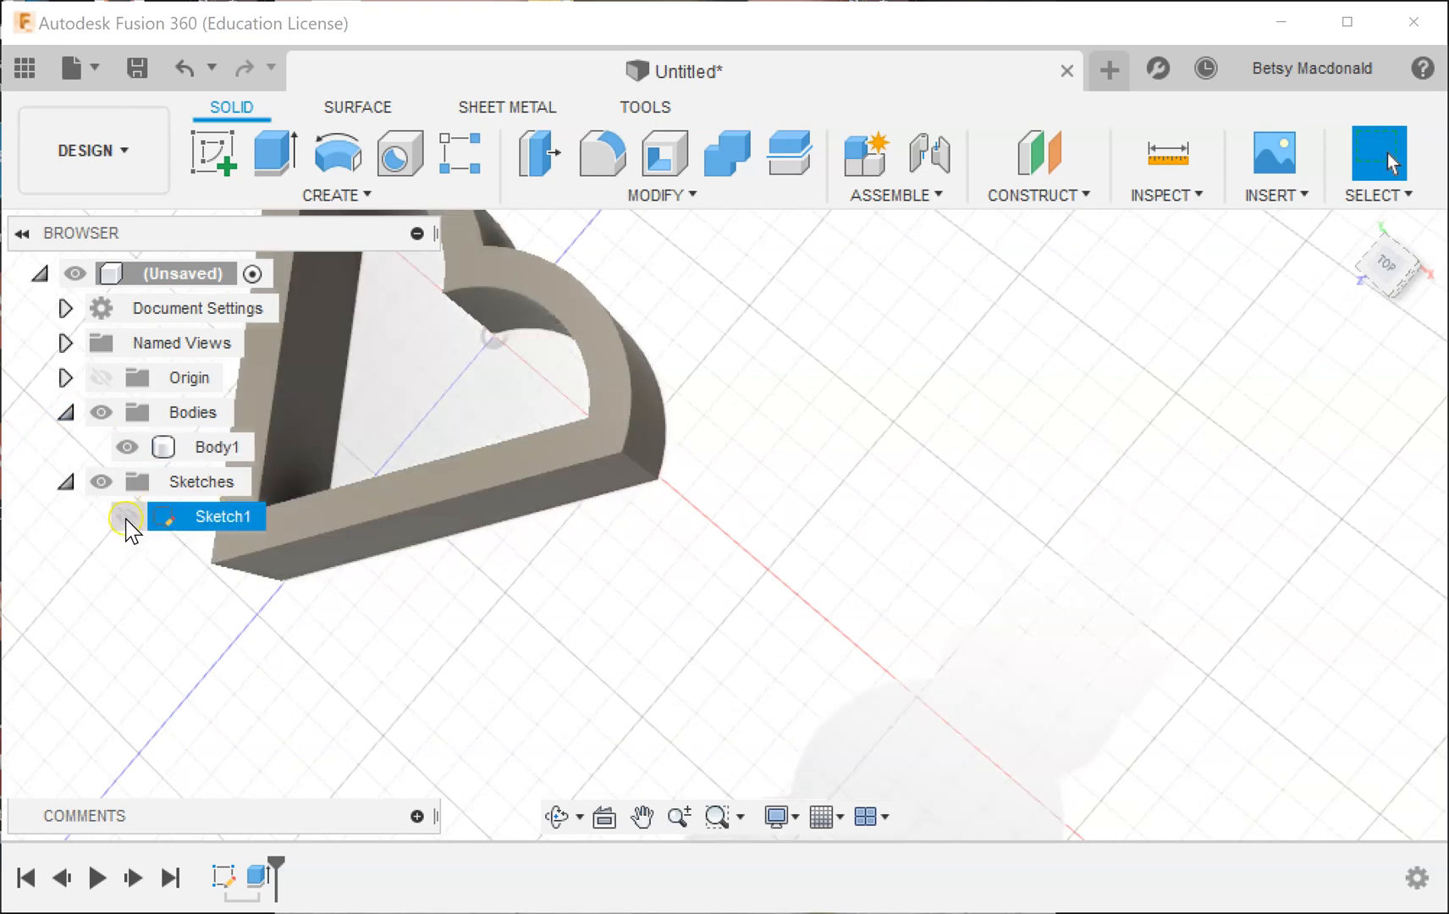
left_click(125, 516)
left_click(528, 752)
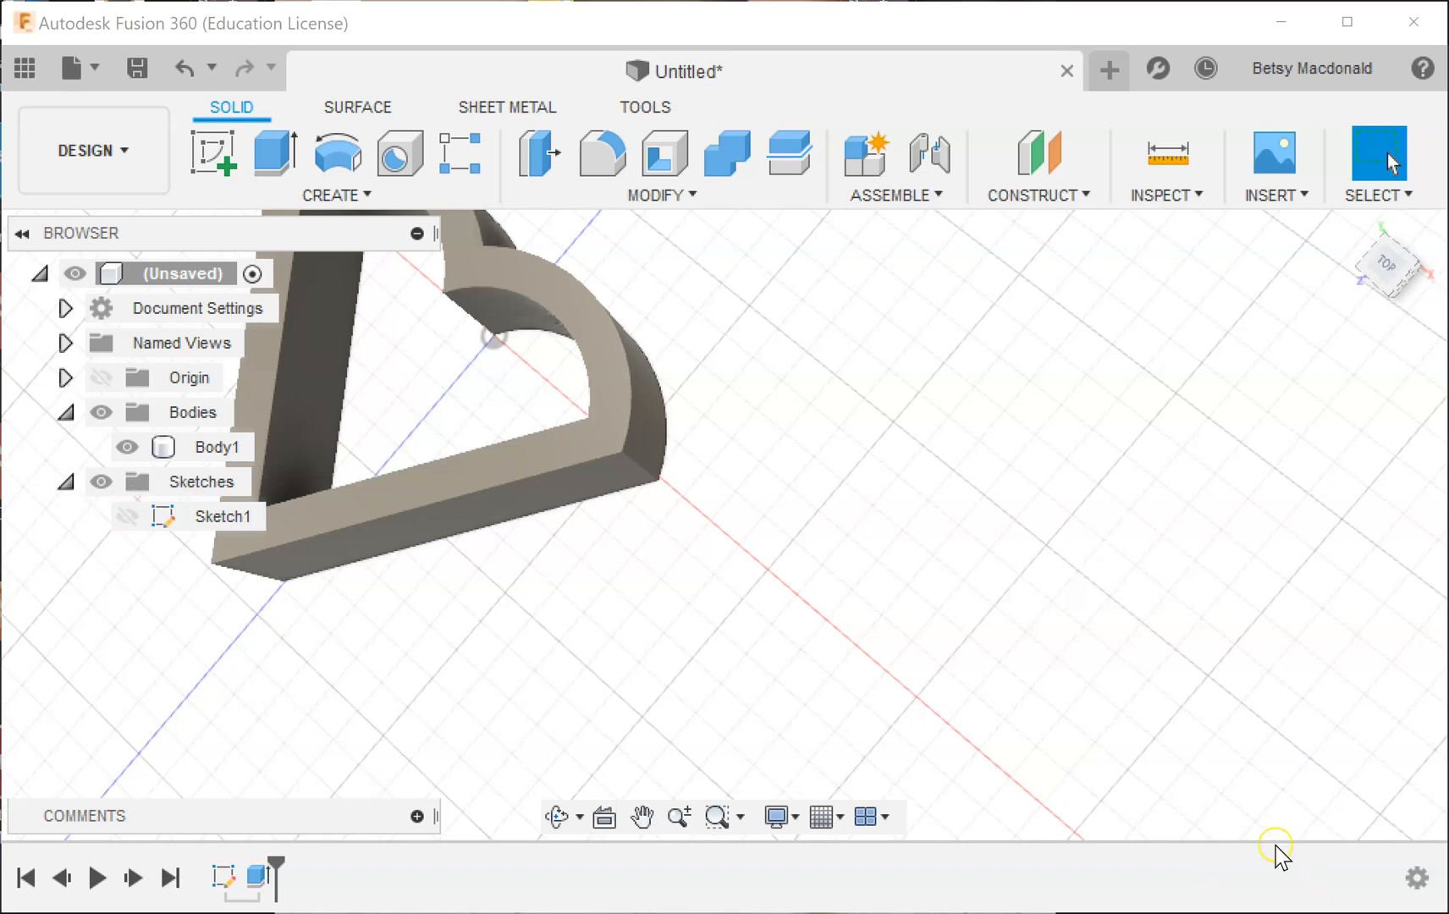
- Turn the display of Sketch1 back on to make the snowman outlines available
left_click(1374, 247)
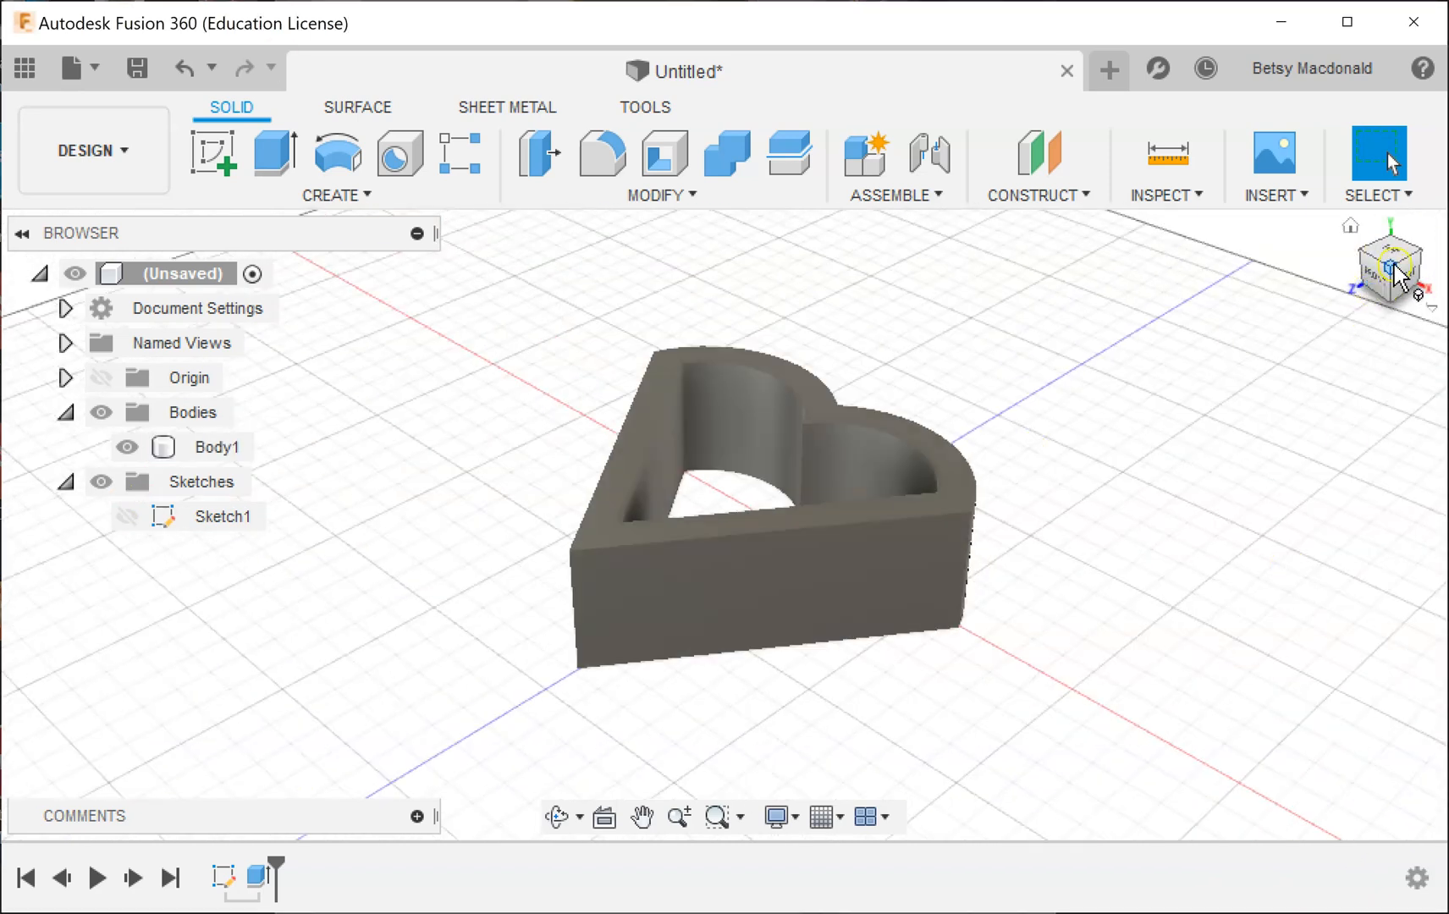
left_click(1389, 244)
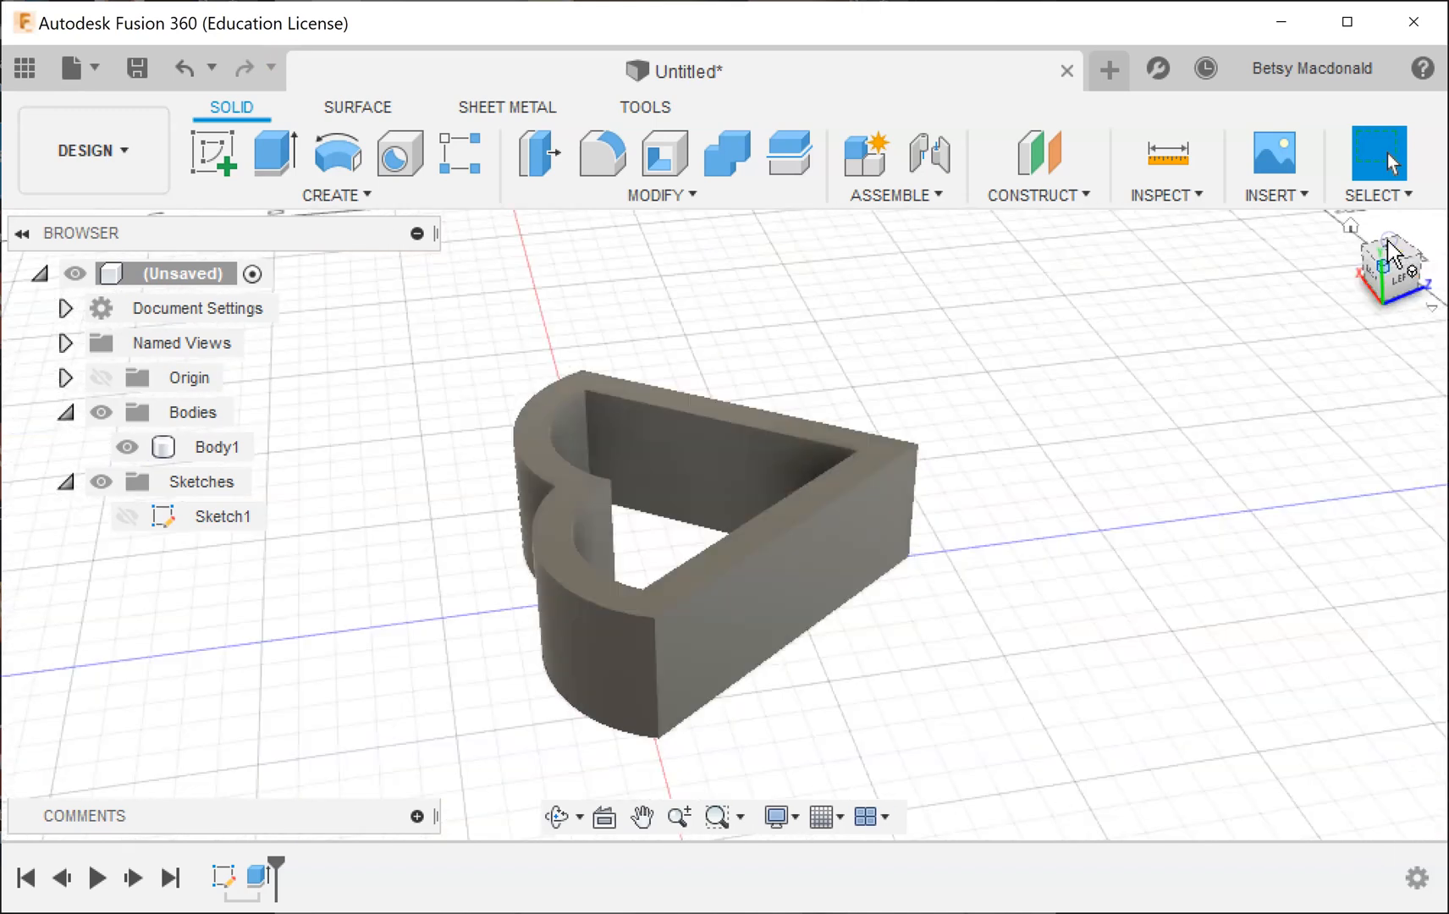
left_click(1390, 246)
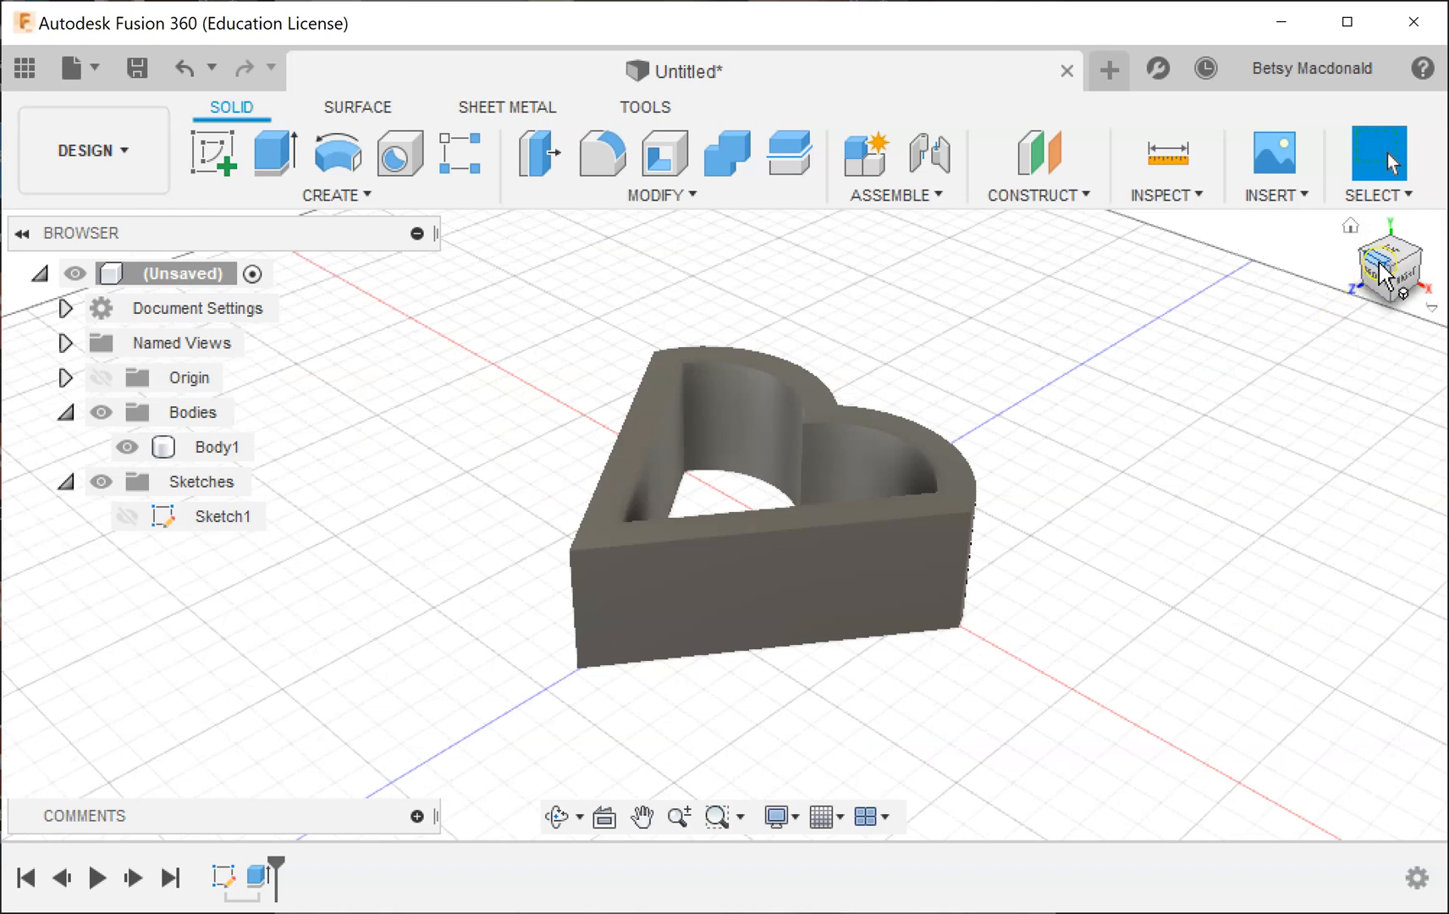
left_click(1367, 262)
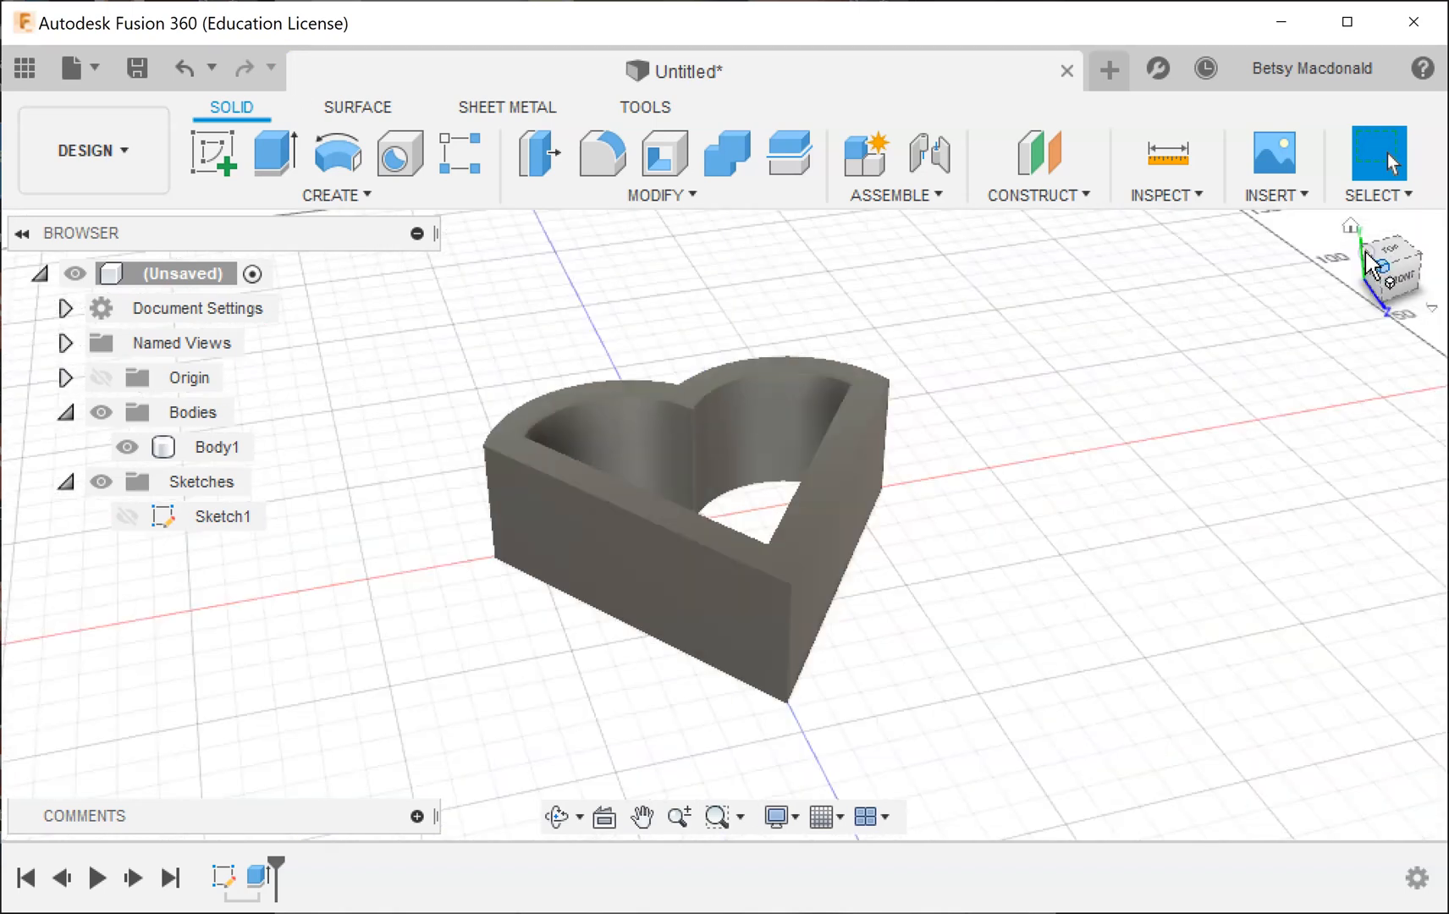
mouse_move(1139, 479)
middle_mouse_down()
mouse_move(766, 508)
mouse_move(712, 479)
middle_mouse_up()
left_click(127, 516)
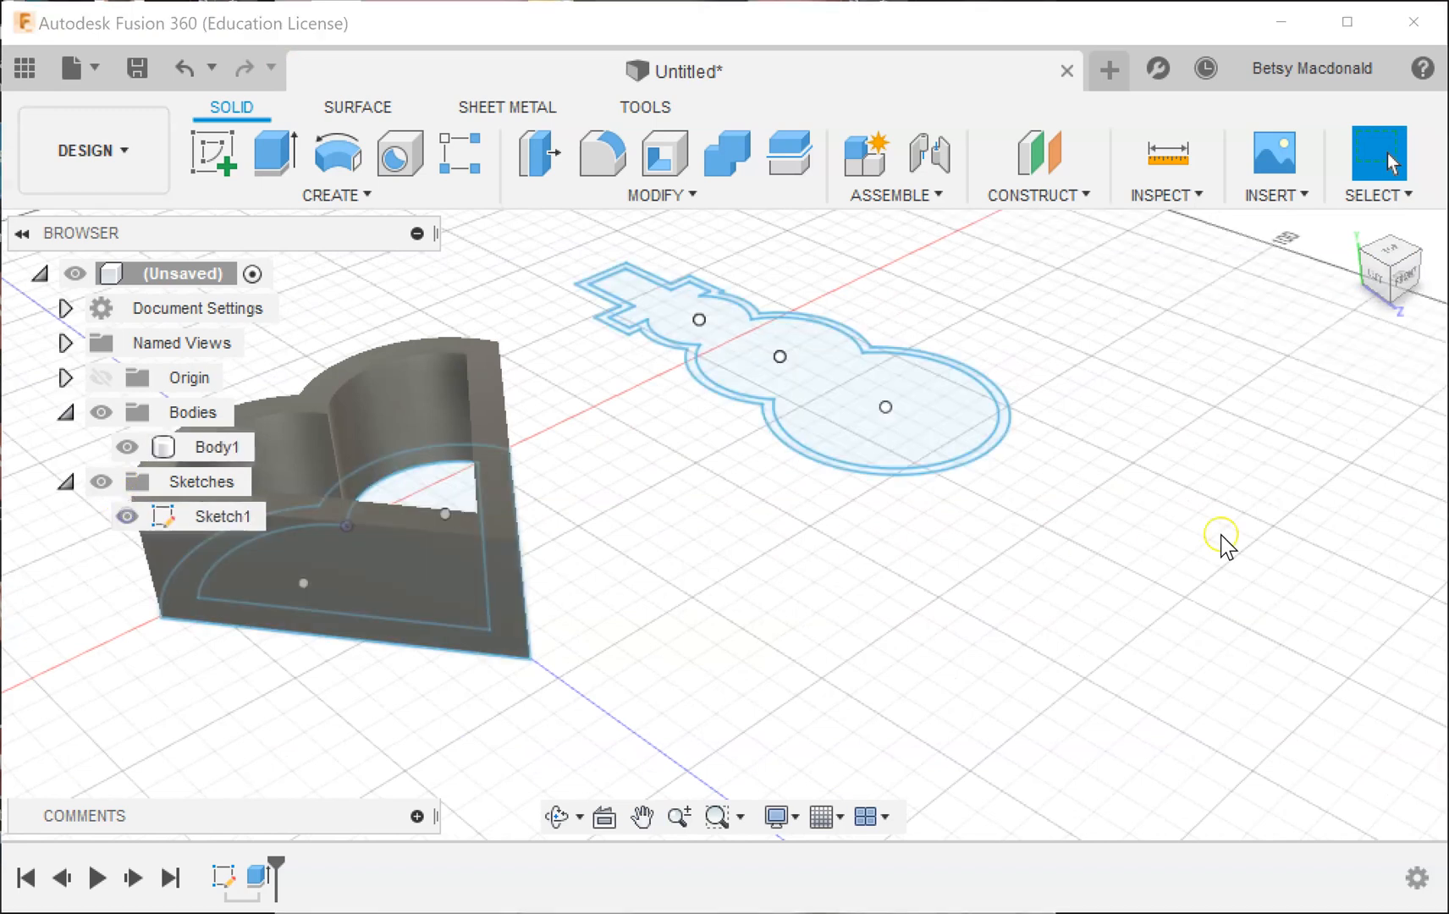
left_click(1407, 265)
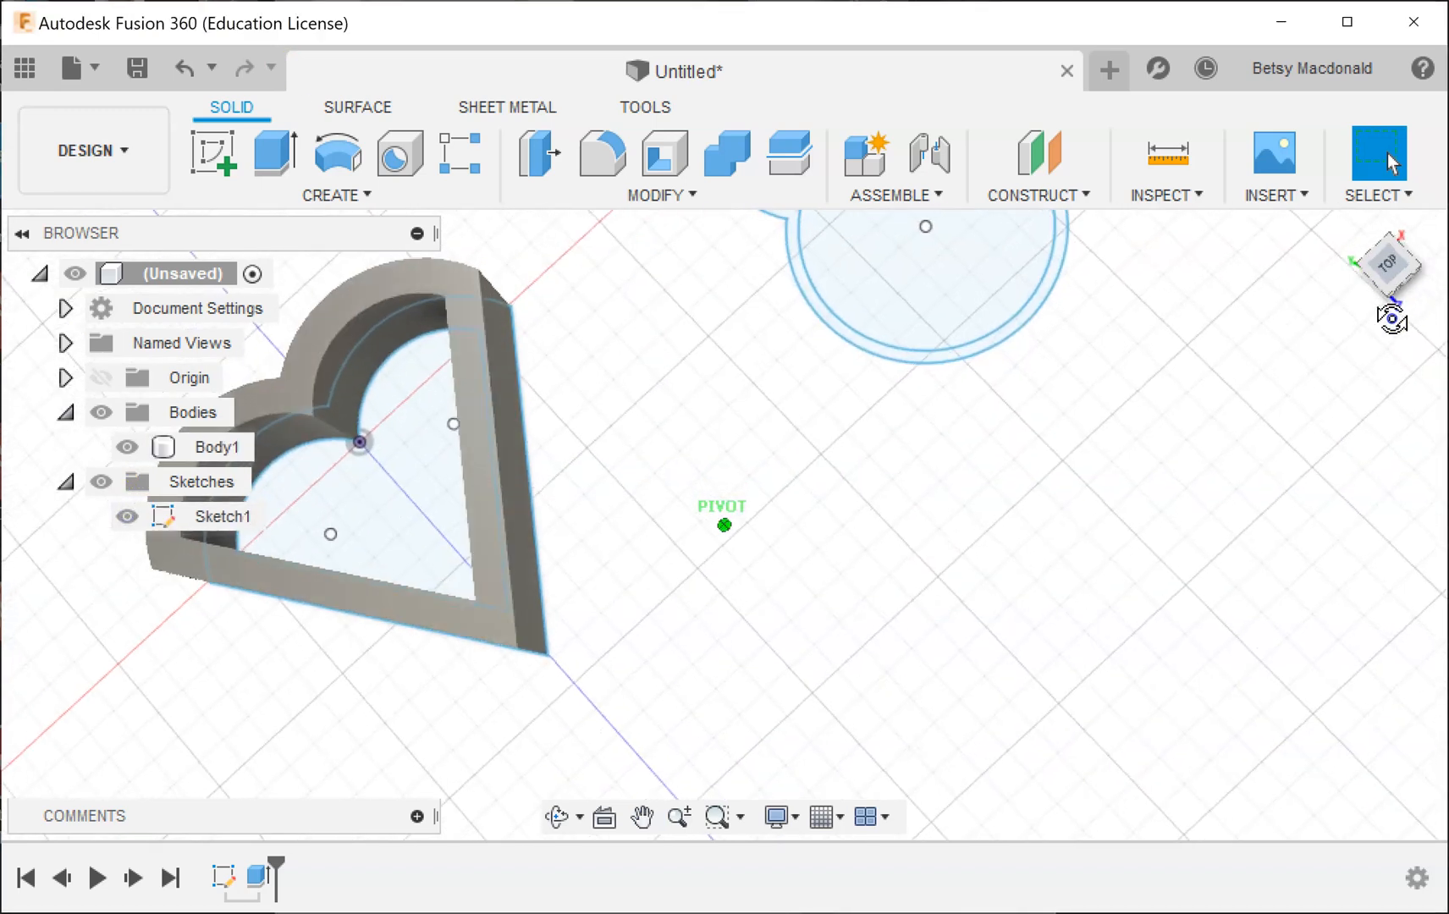
key("o")
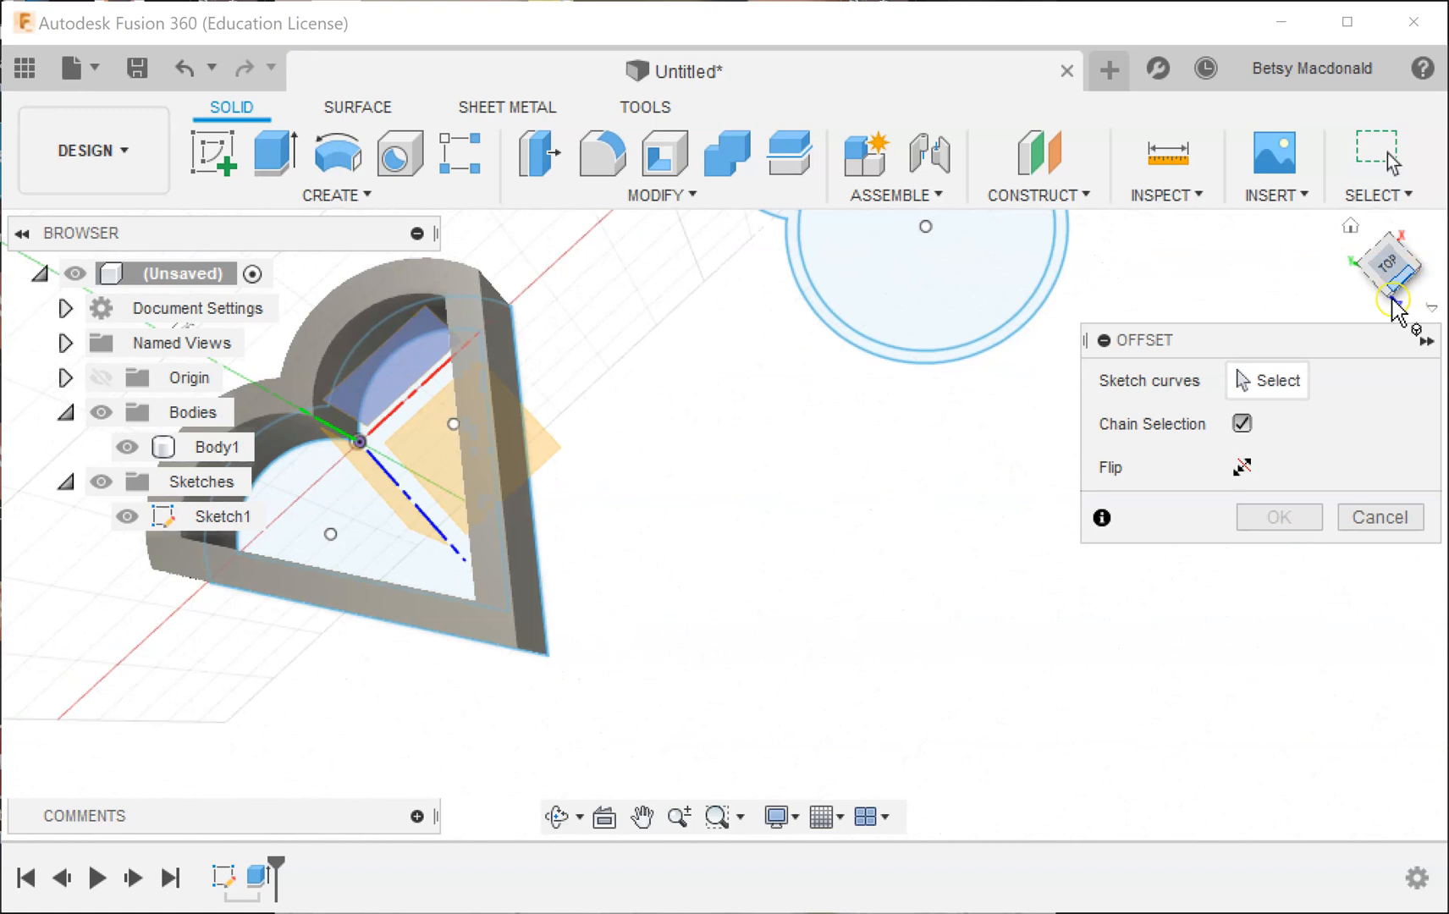
left_click(1371, 515)
- Extrude the narrow band between the snowman's inner and outer outlines upward 20 mm as a new body
middle_click_drag(1240, 355, 1129, 756)
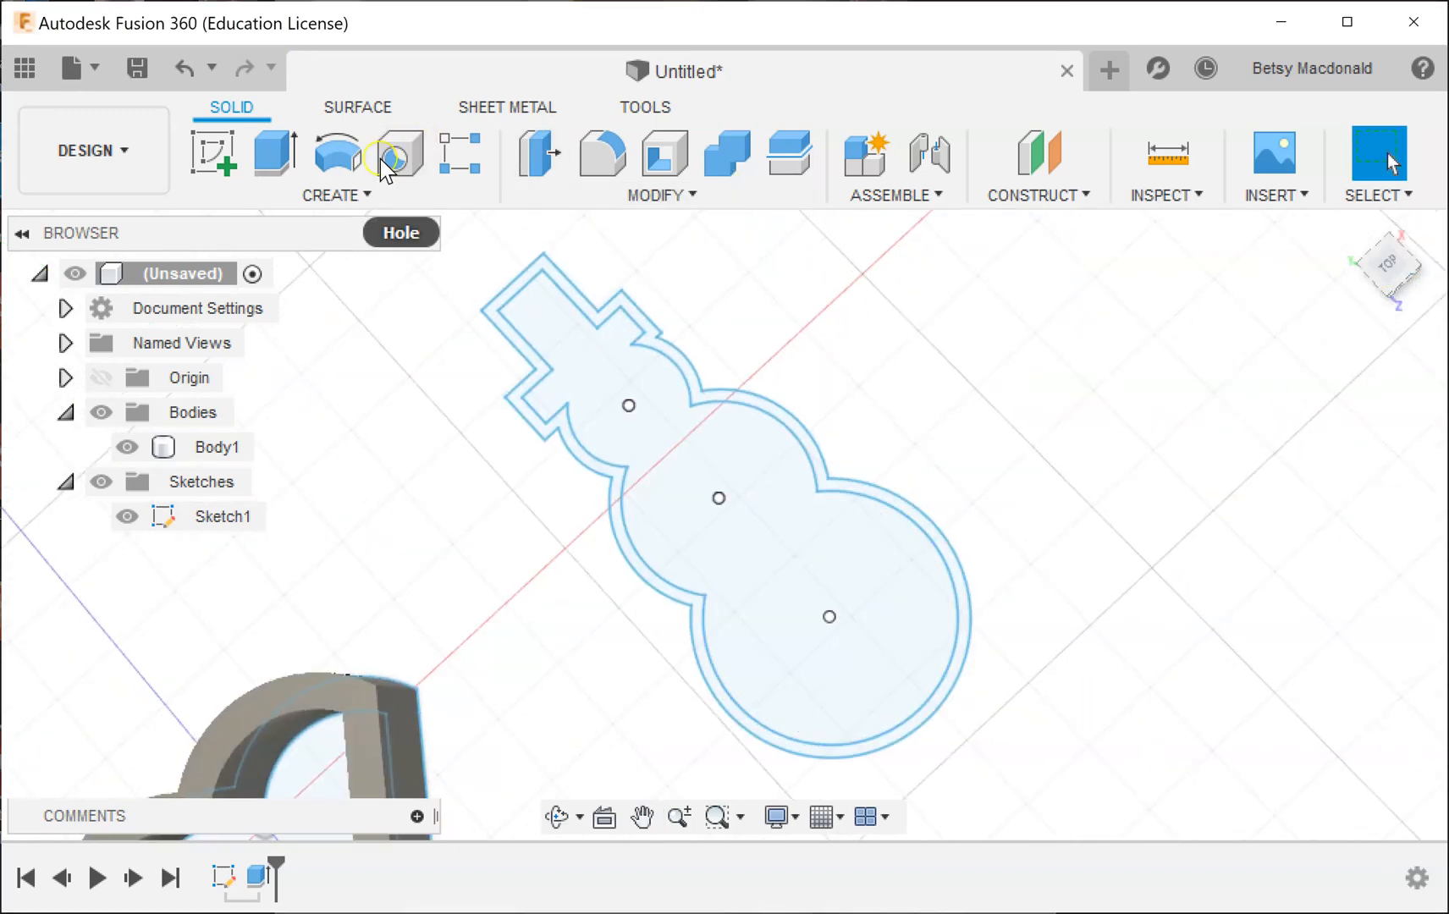
left_click(275, 153)
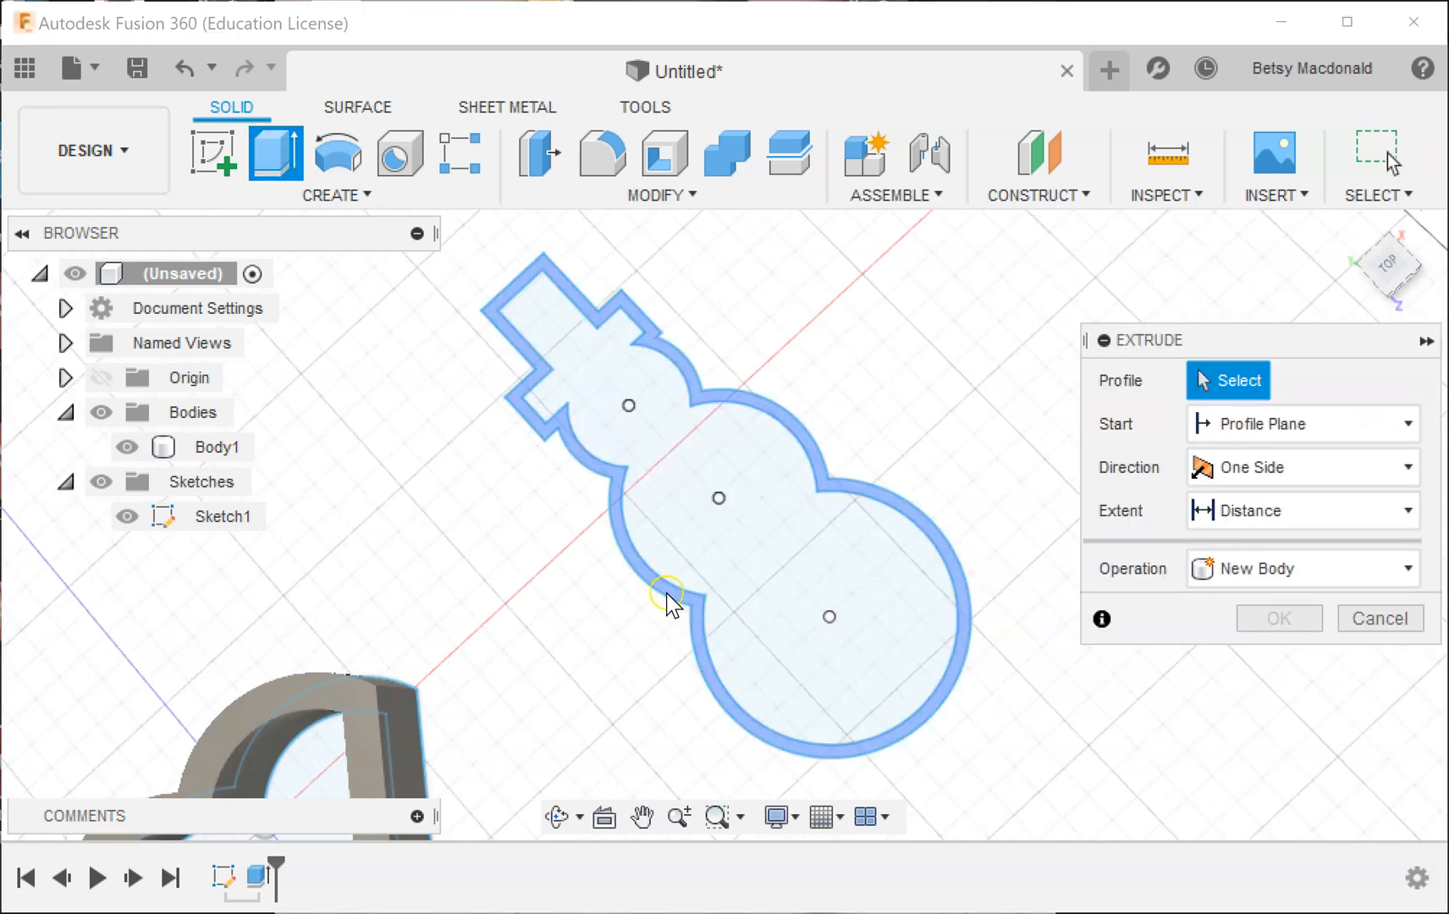
scroll(650, 585, "up", 5)
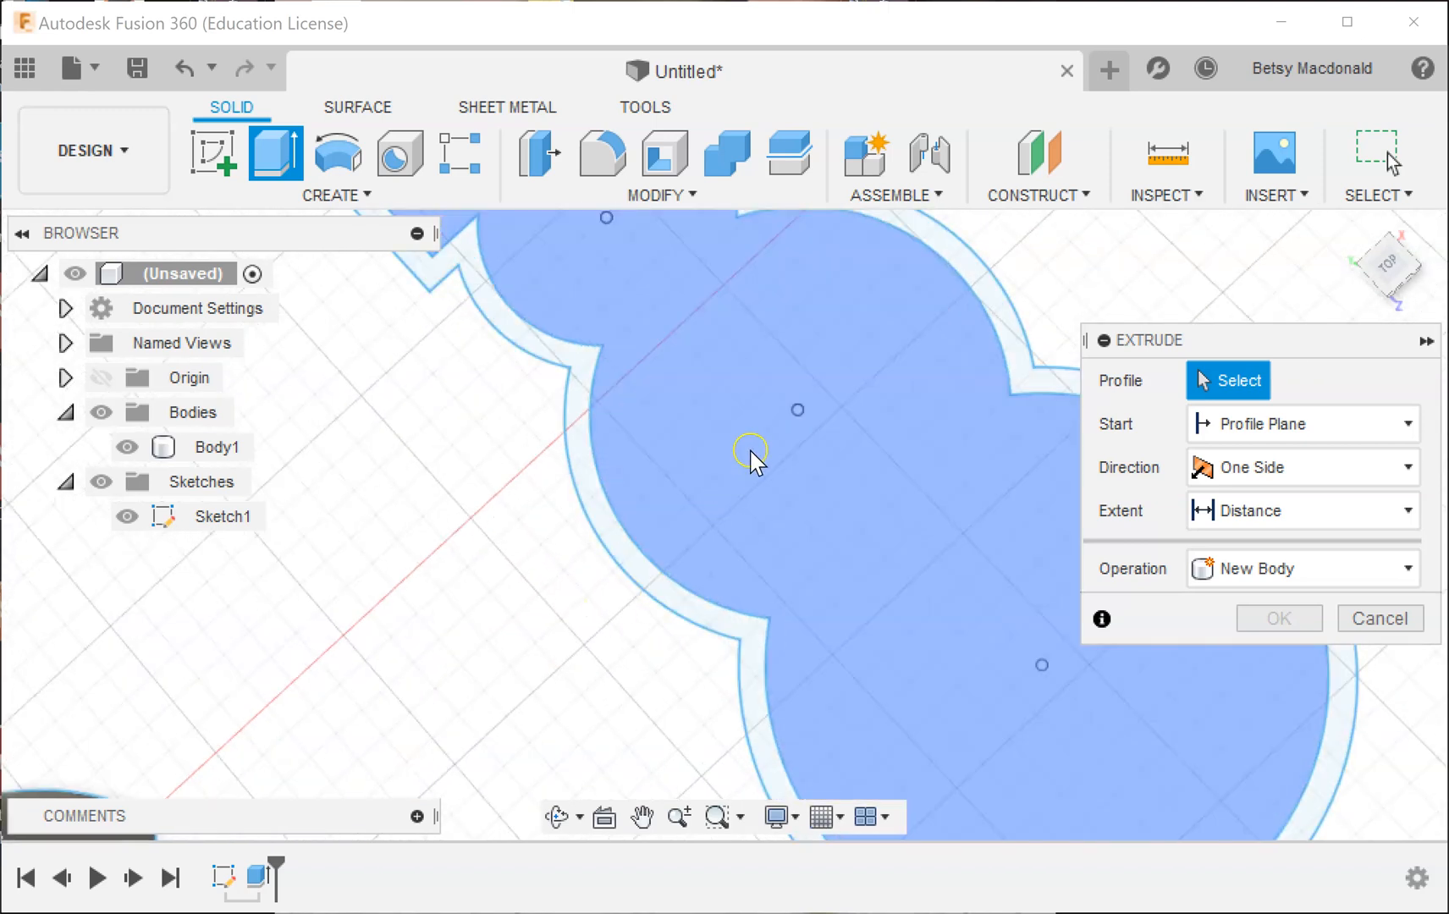
left_click(671, 593)
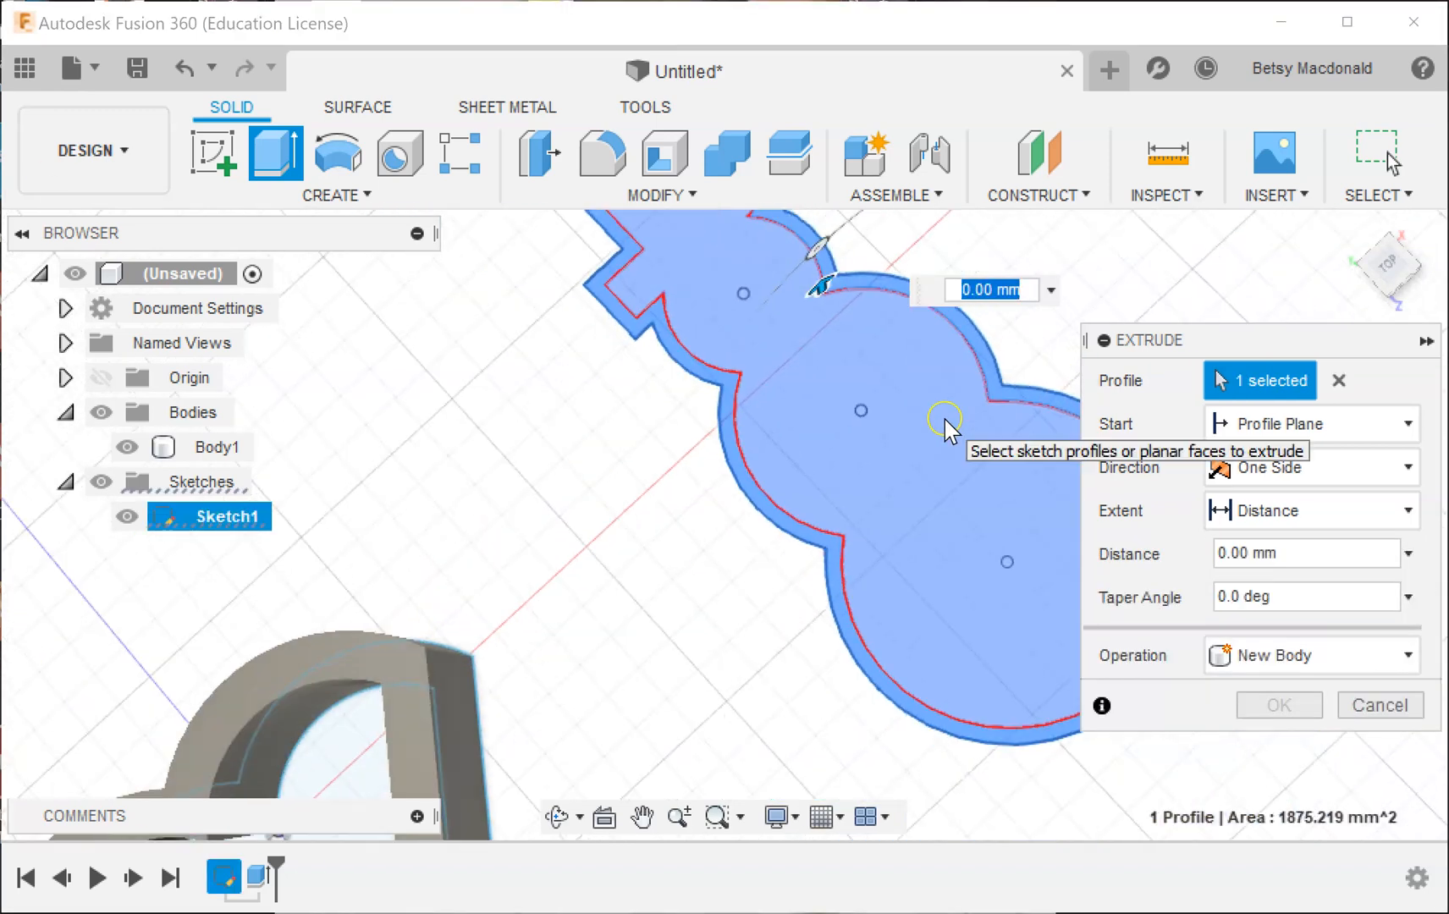
left_click(1388, 255)
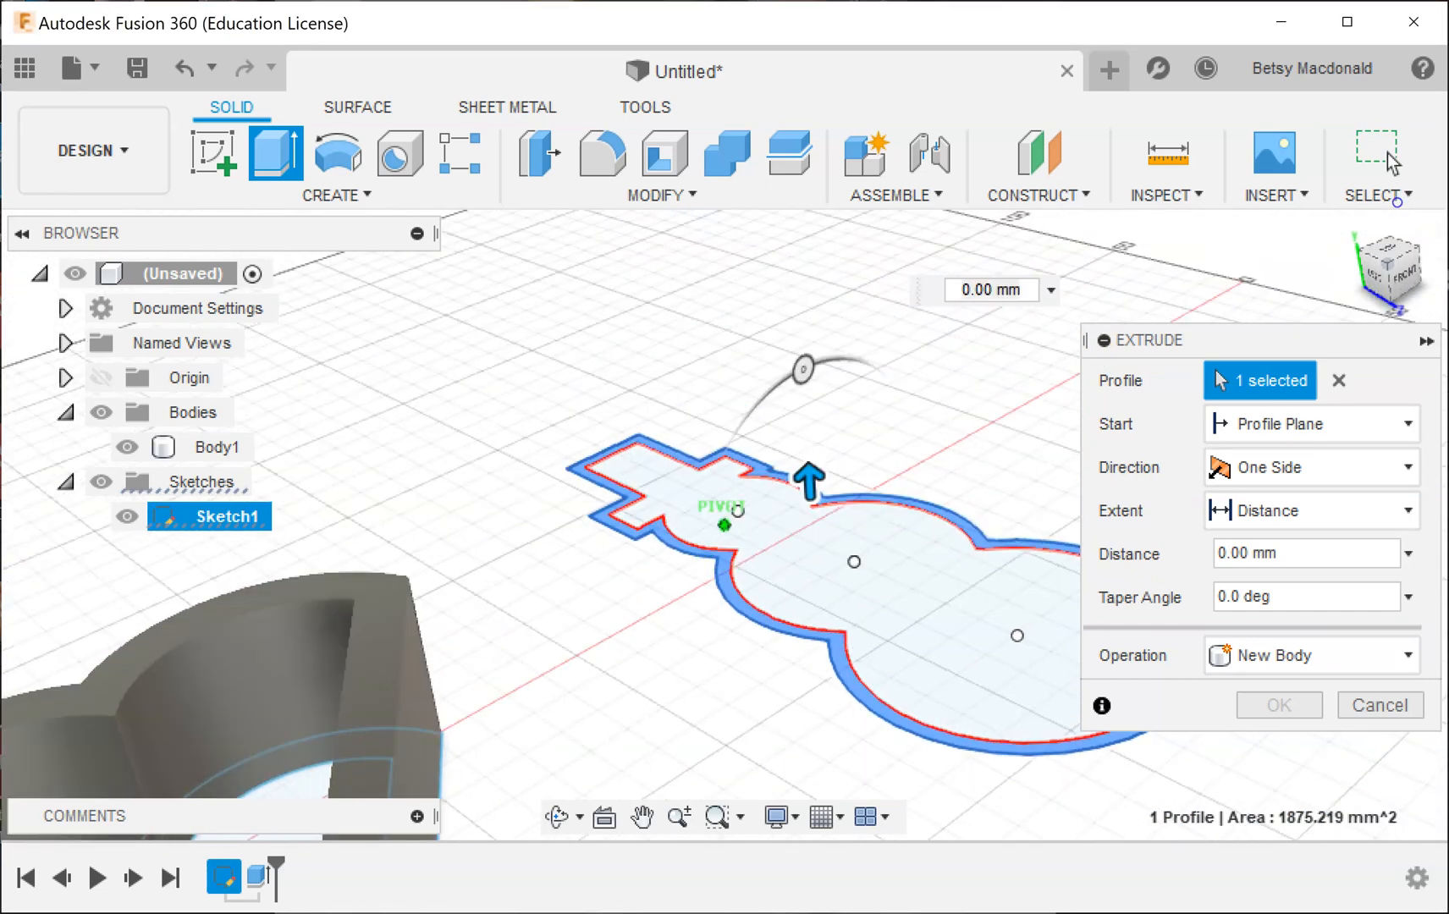
left_click_drag(811, 476, 810, 388)
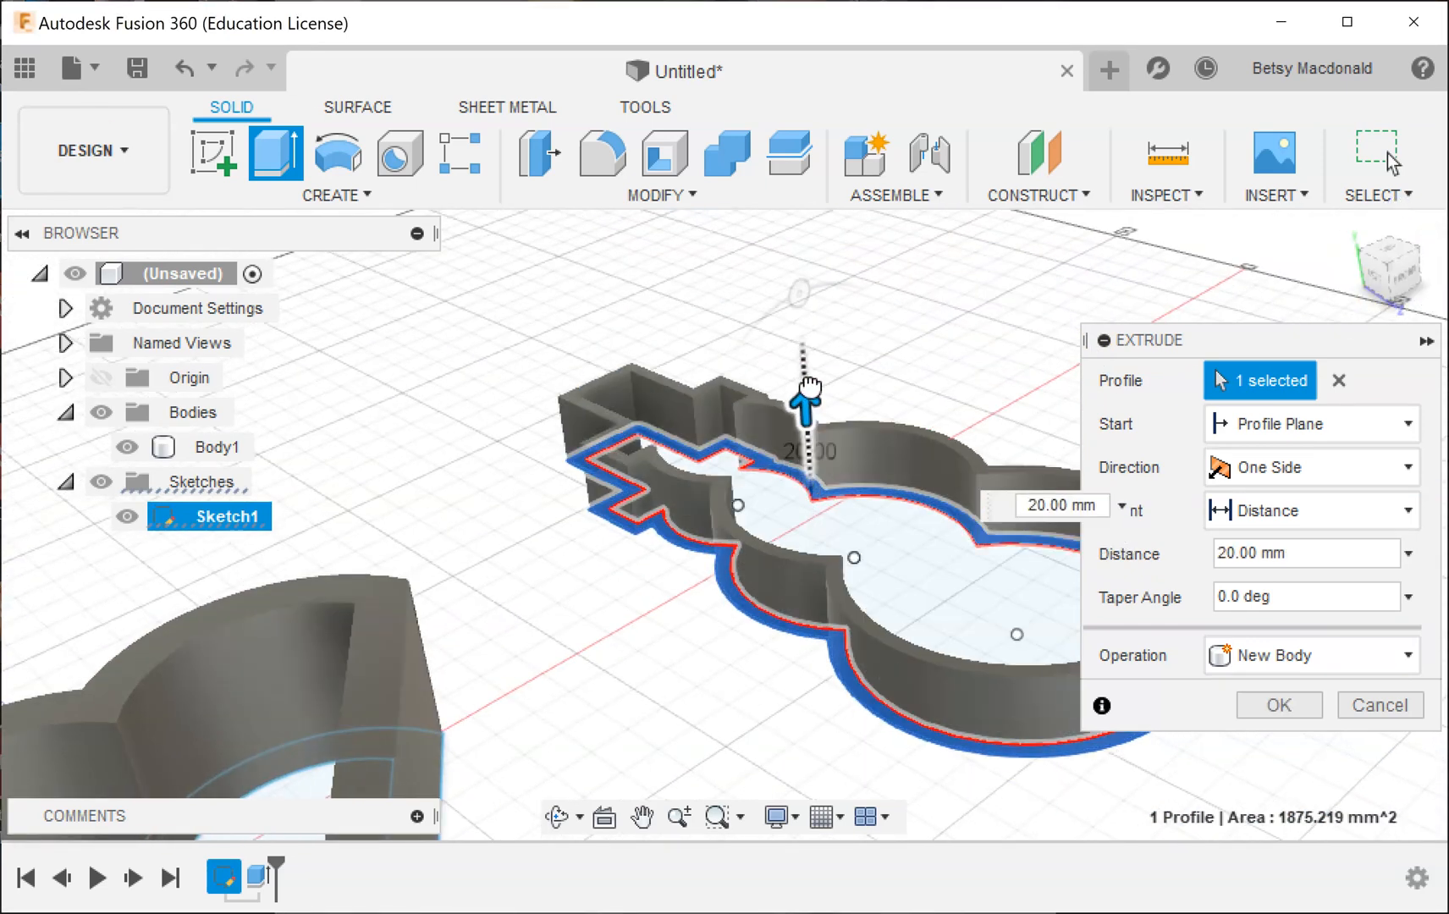
left_click(1282, 705)
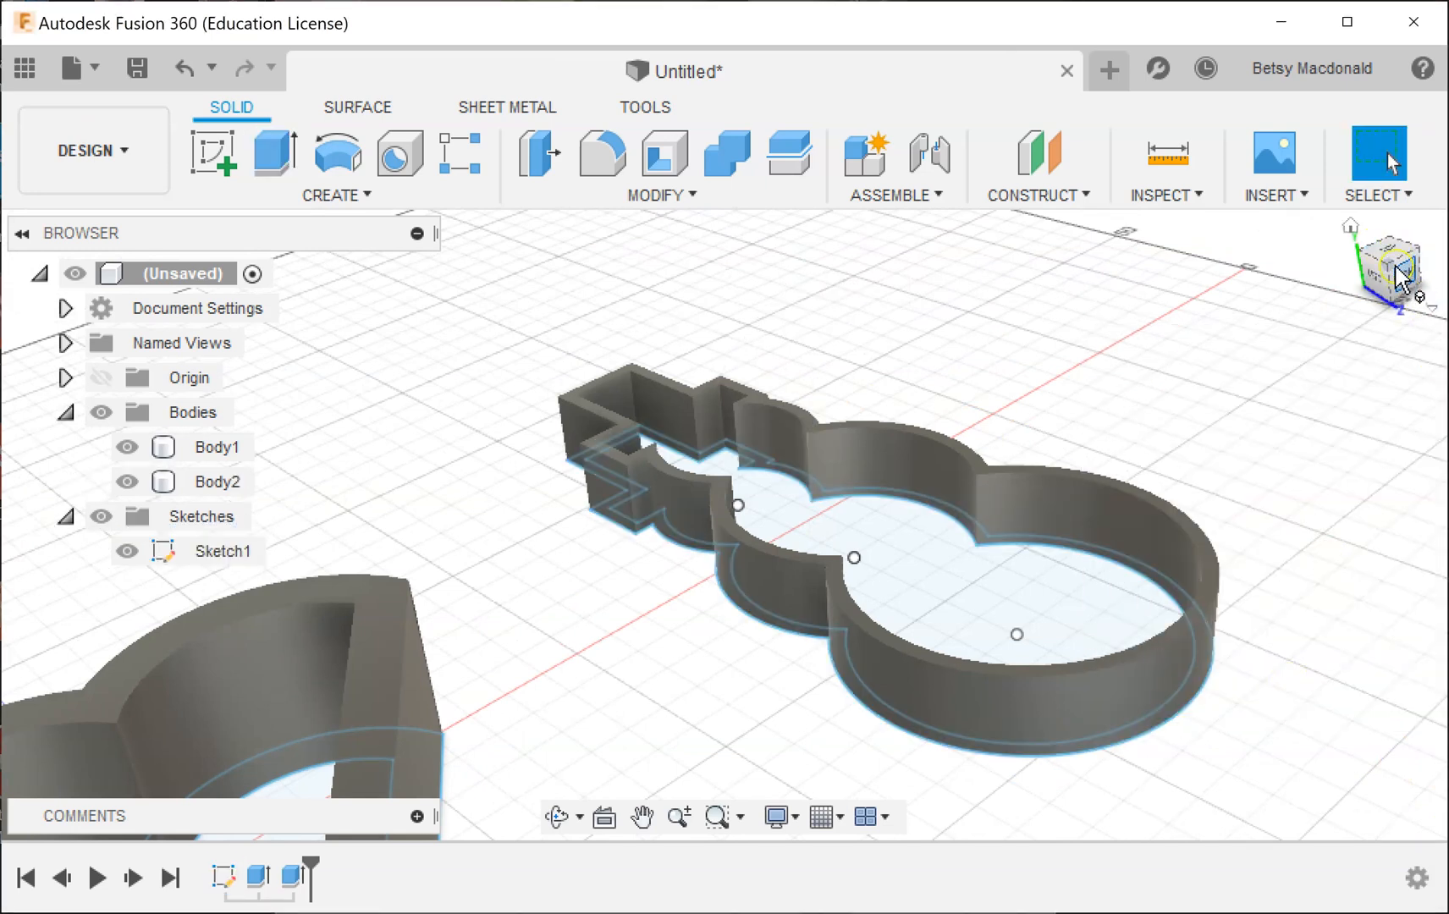
- Hide Sketch1, which contains the heart and snowman outlines
mouse_move(1401, 298)
left_mouse_down()
mouse_move(1351, 369)
mouse_move(1444, 367)
mouse_move(1402, 344)
left_mouse_up()
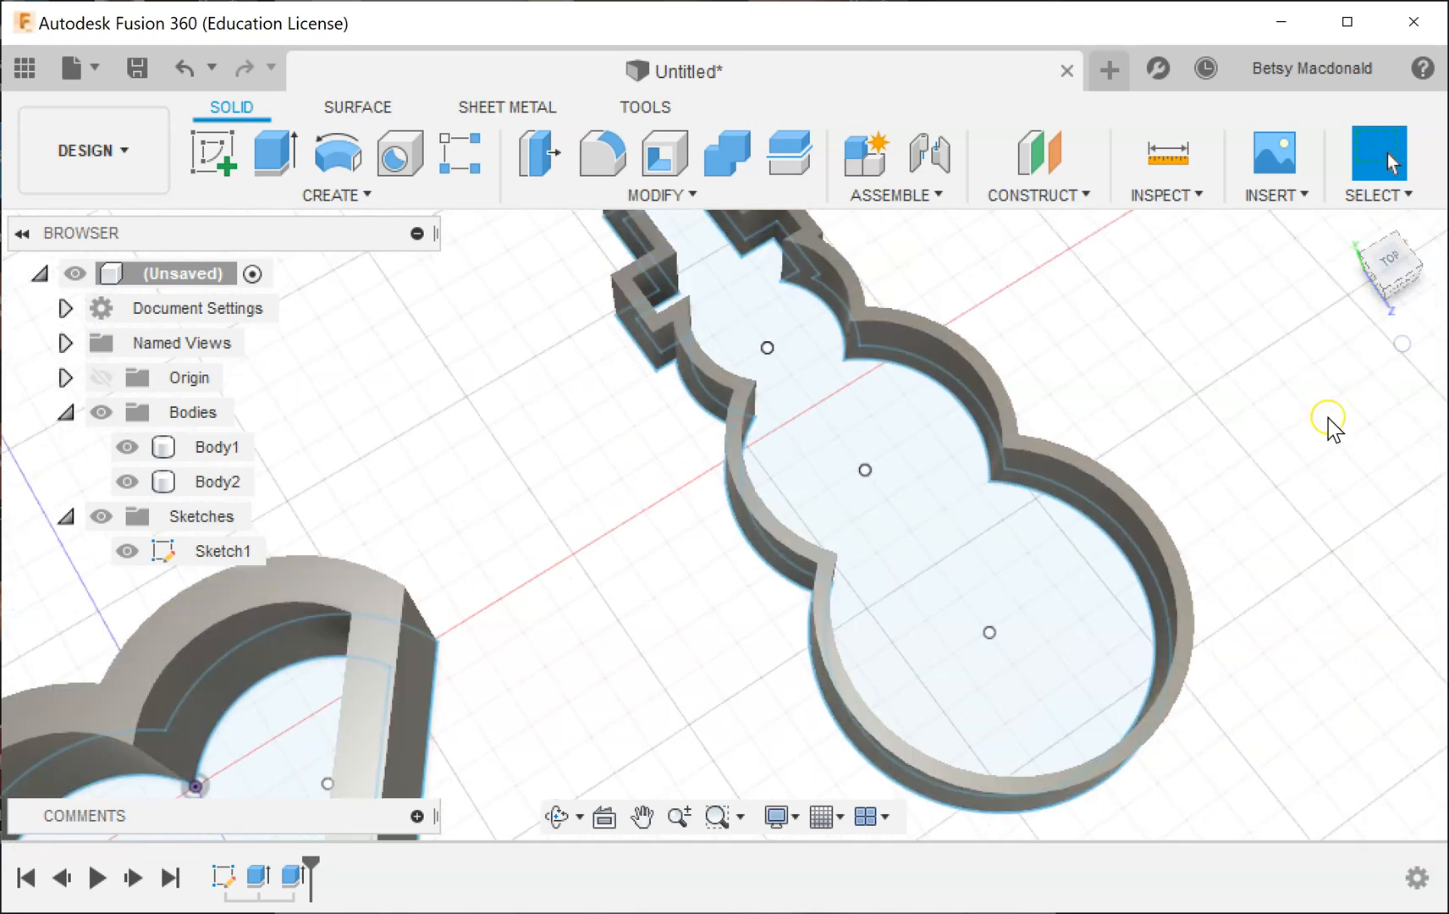
scroll(1325, 462, "down", 4)
middle_click_drag(1312, 592, 1077, 527)
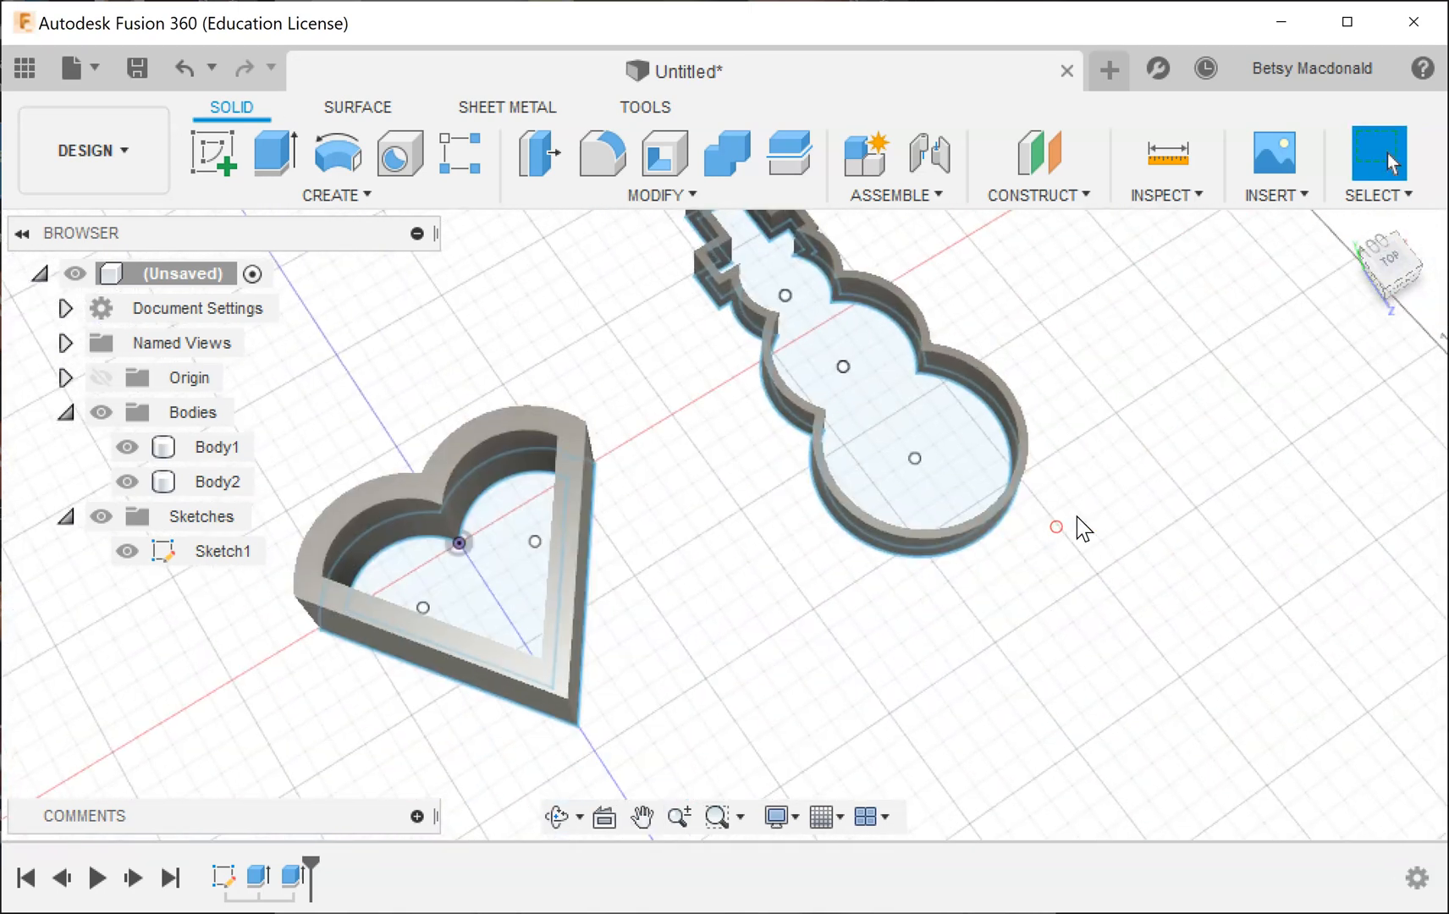
middle_click_drag(1222, 411, 1202, 509)
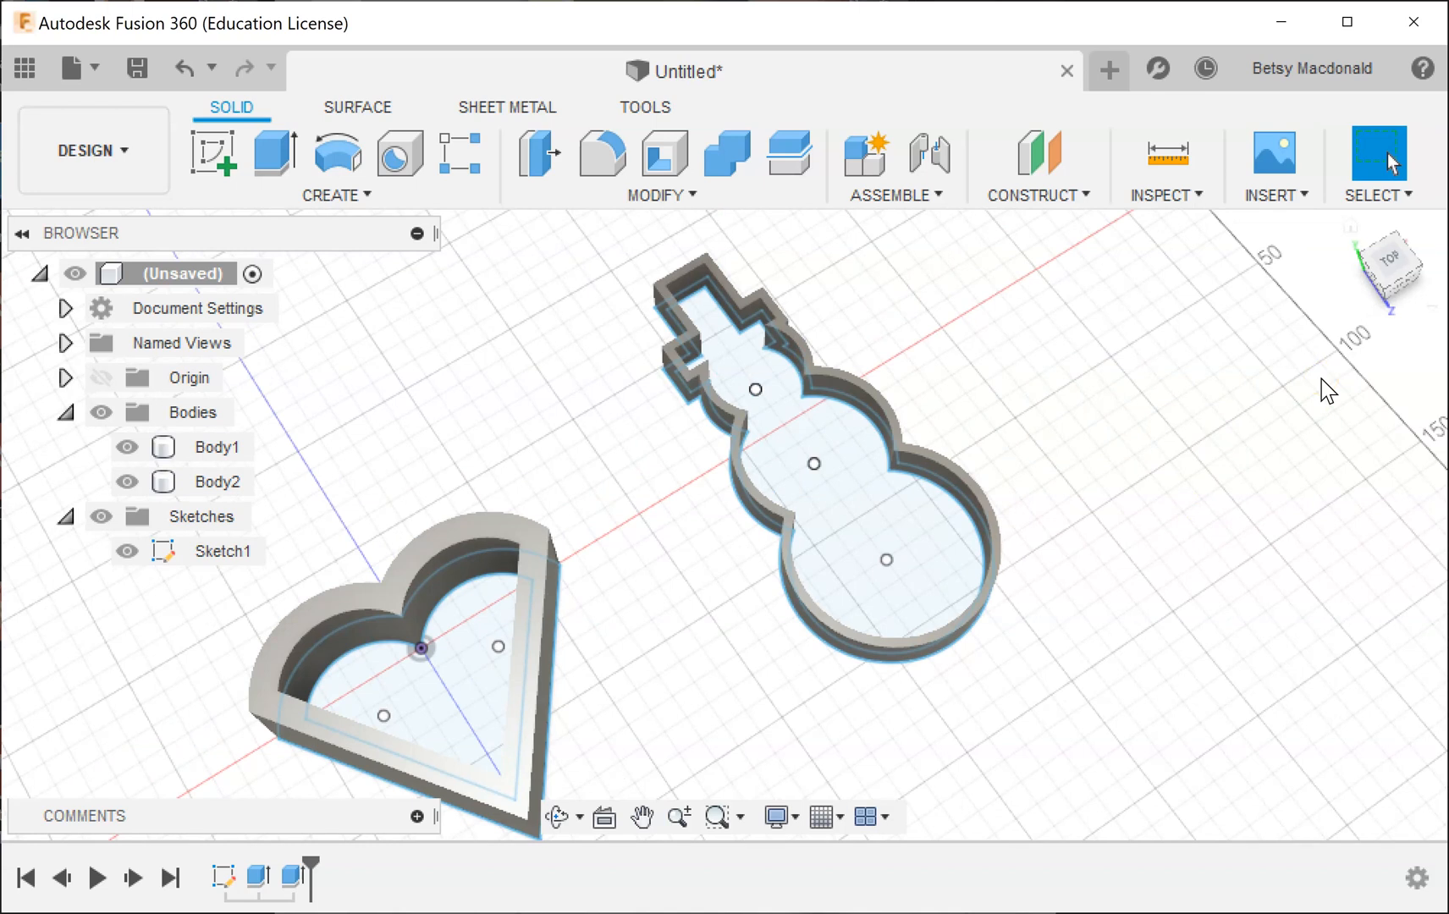
scroll(1163, 480, "up", 3)
scroll(1163, 480, "down", 1)
mouse_move(1163, 479)
middle_mouse_down()
mouse_move(1162, 439)
mouse_move(1174, 506)
middle_mouse_up()
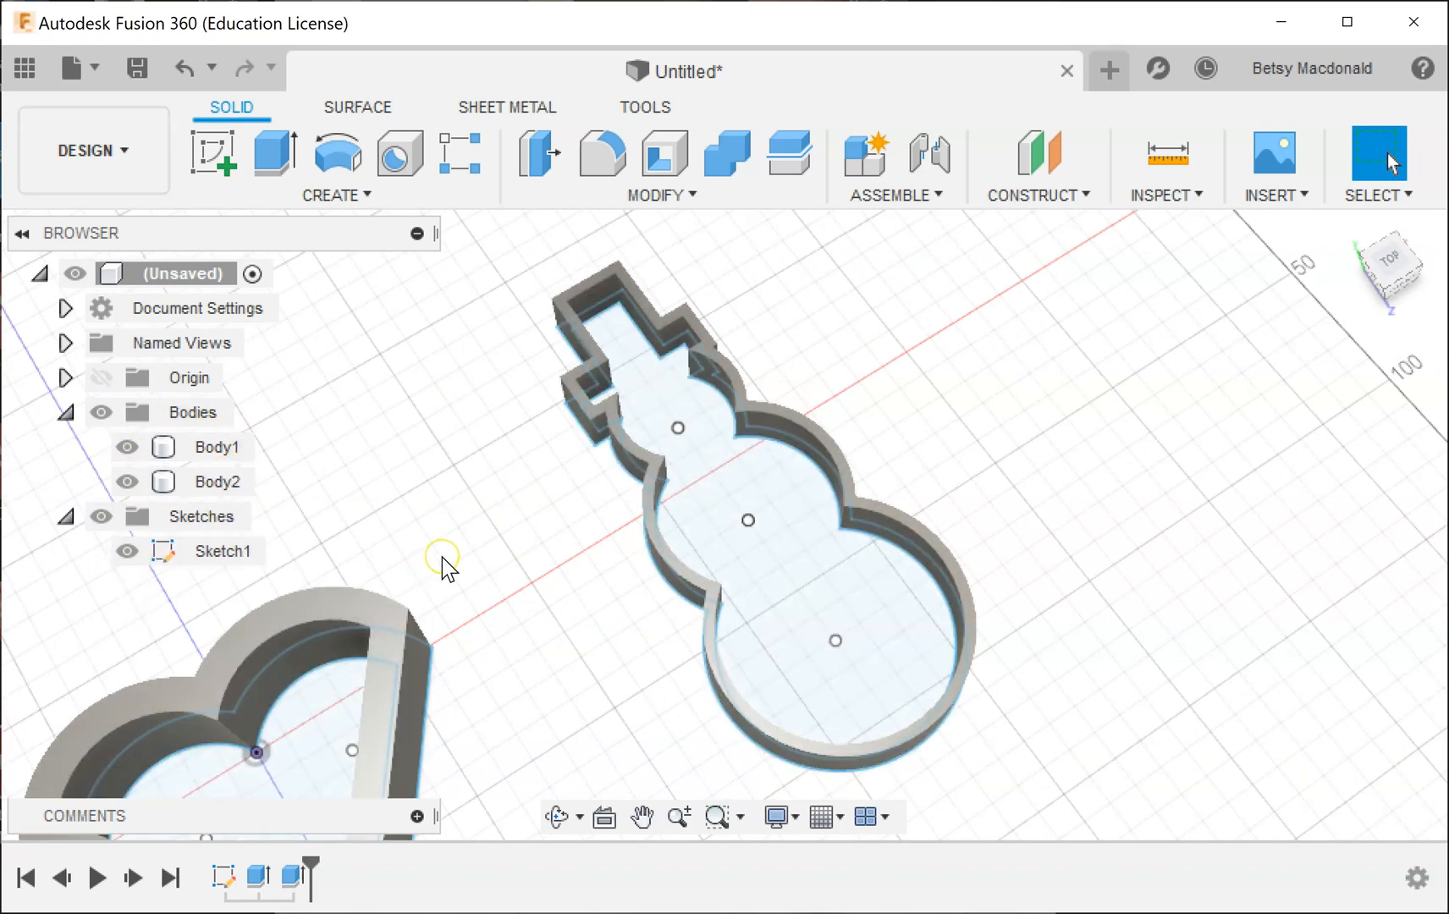
left_click(133, 560)
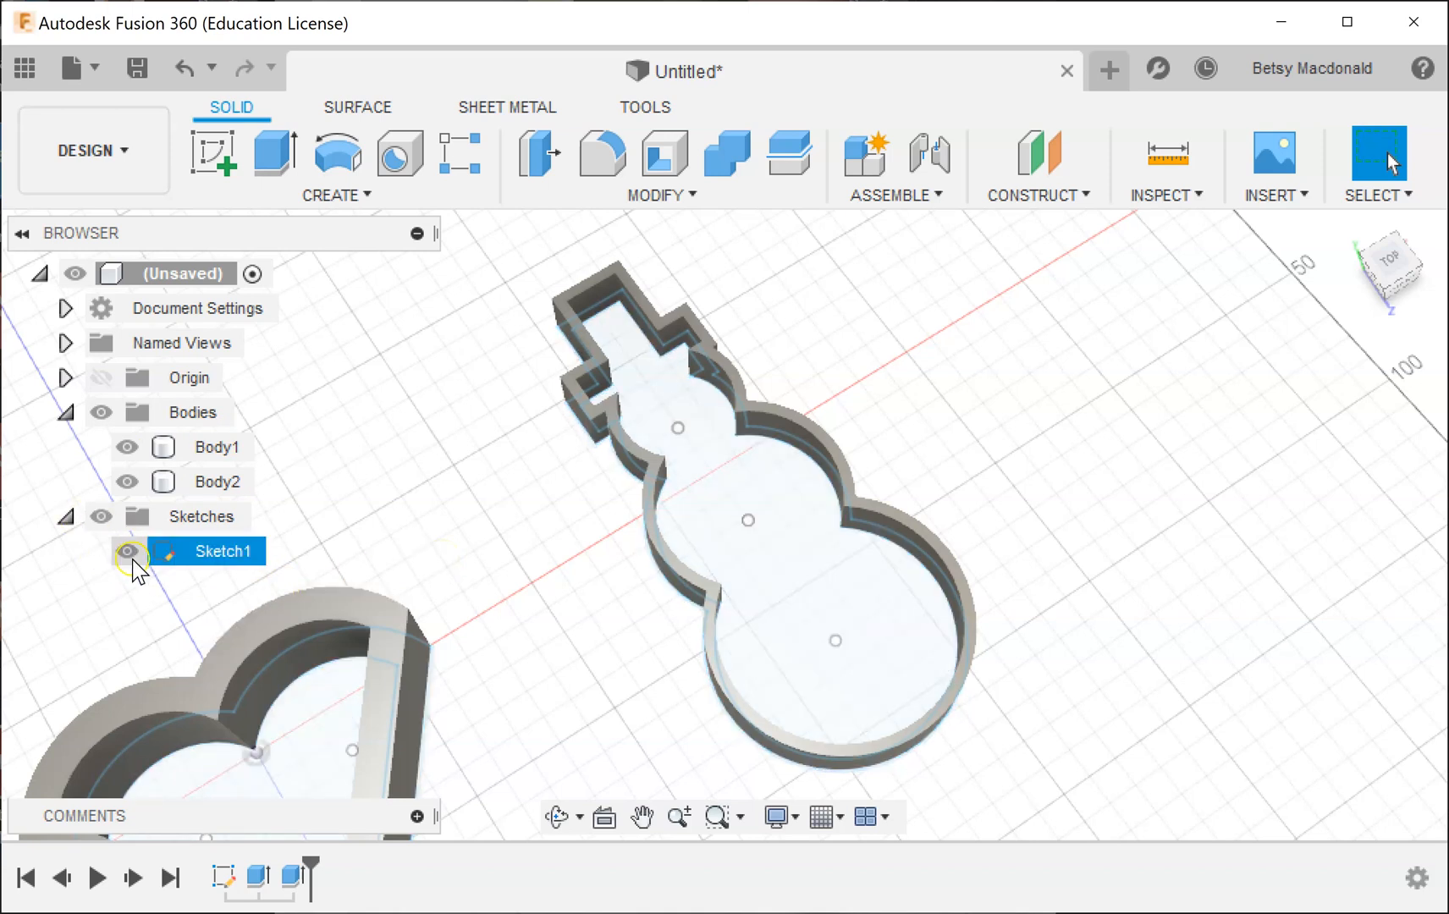